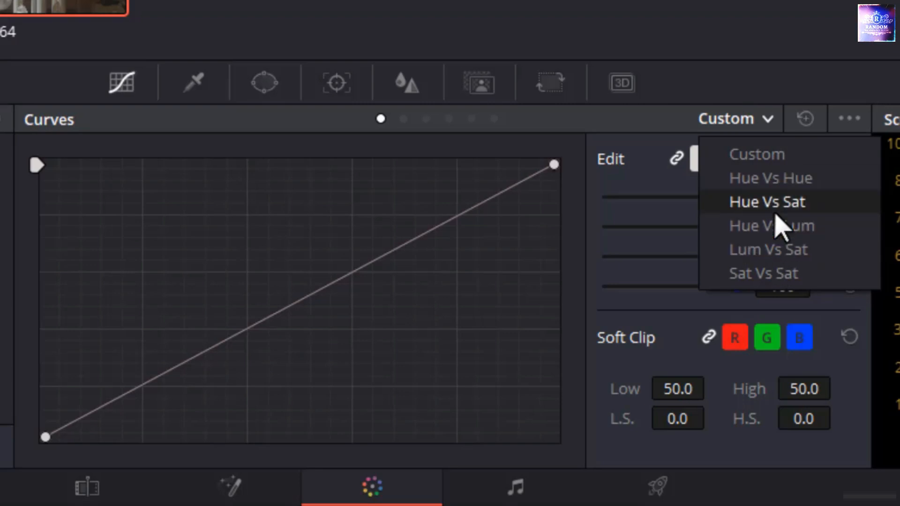
# Step: View the Hue Vs Hue, Hue Vs Lum and Lum Vs Sat curves, and return to the Custom curve
pyautogui.click(403, 119)
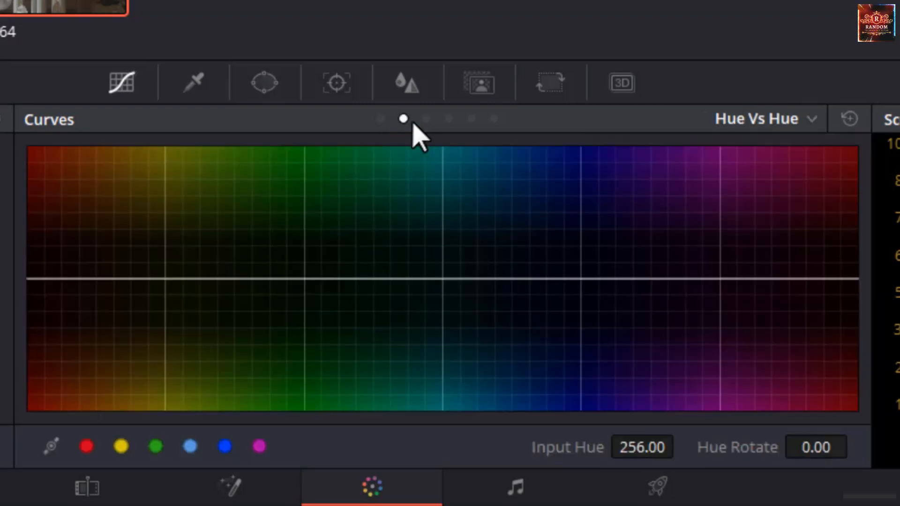
pyautogui.click(448, 119)
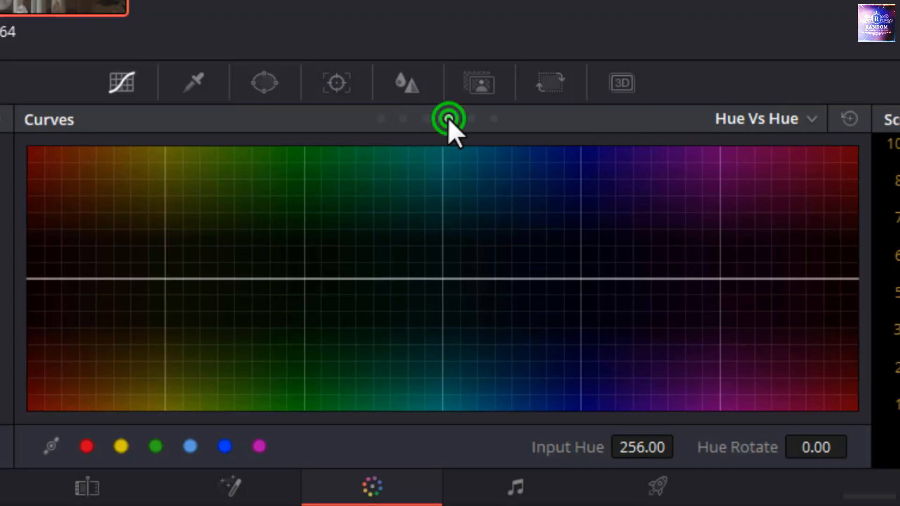
pyautogui.click(471, 119)
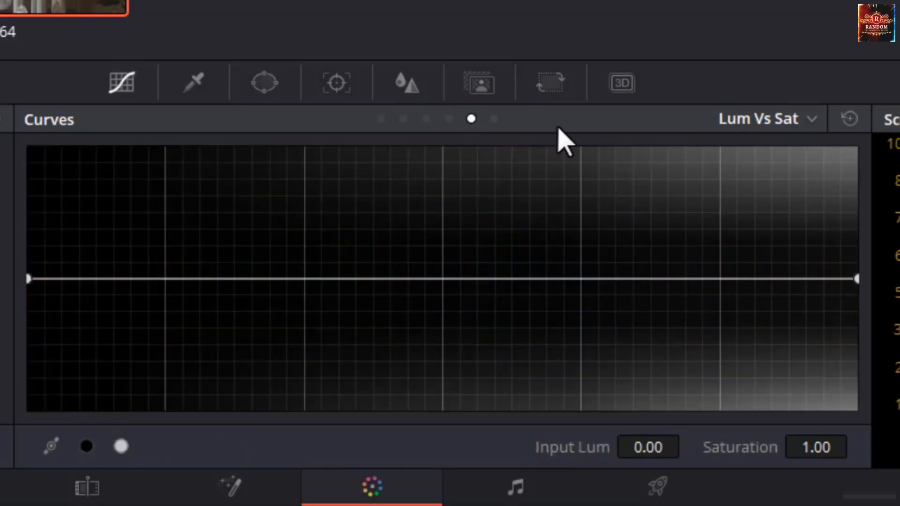
pyautogui.click(381, 119)
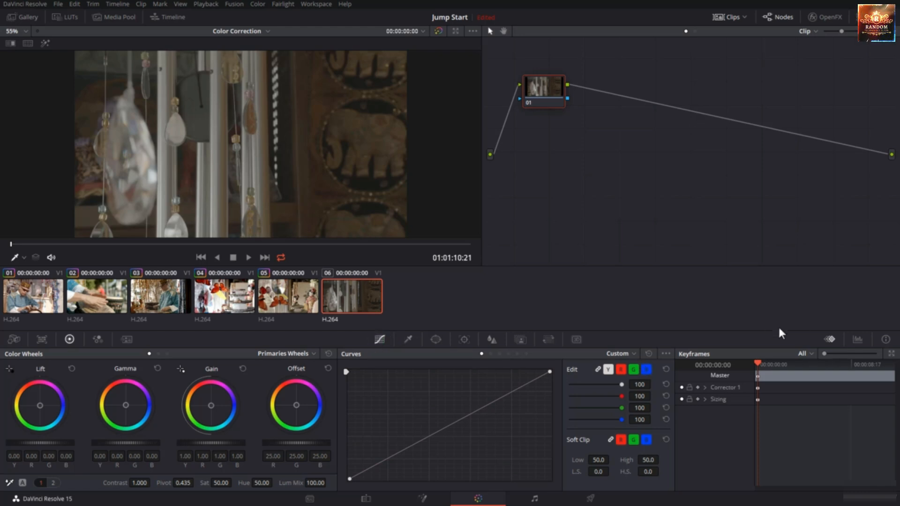
# Step: Expand the Keyframes panel and restore its size, and show the Scopes in its place
pyautogui.click(891, 353)
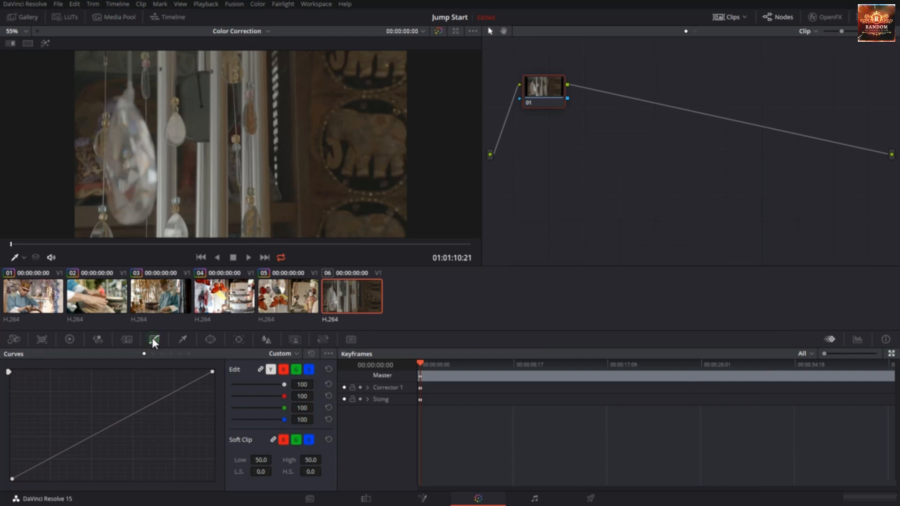
pyautogui.click(891, 353)
pyautogui.click(860, 342)
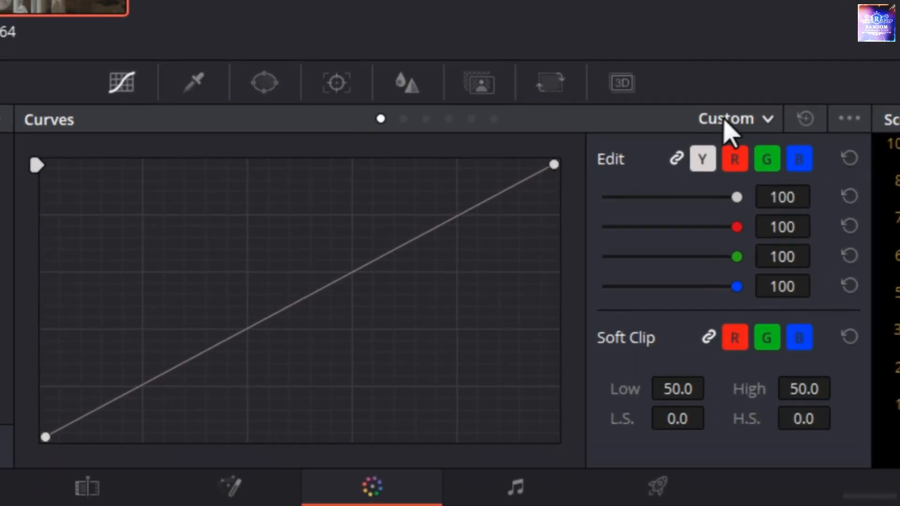
# Step: Review the list of curve types and step through the hue and luminance curves, ending back on Custom
pyautogui.click(722, 127)
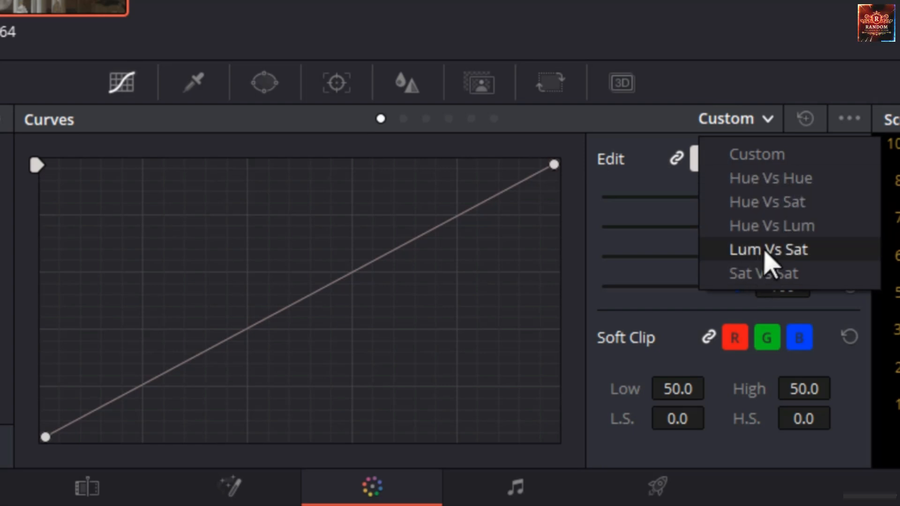
pyautogui.click(403, 119)
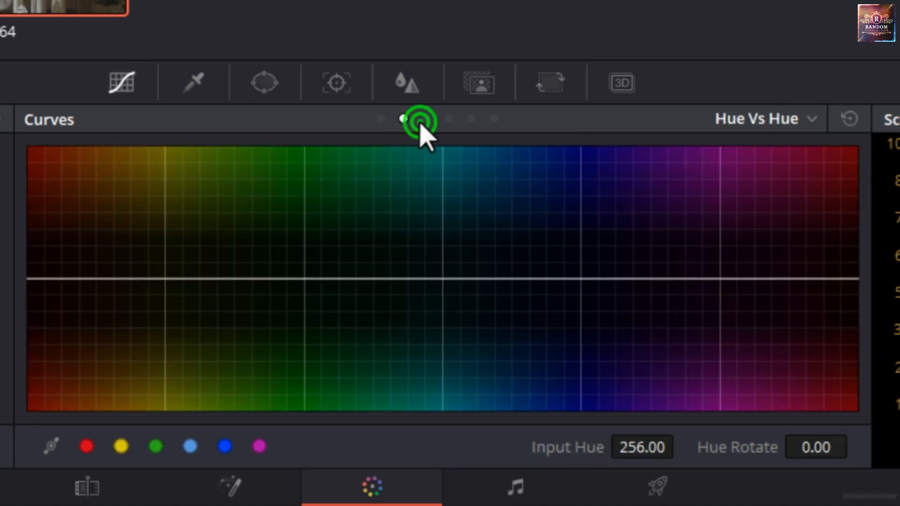
pyautogui.click(448, 120)
pyautogui.click(470, 120)
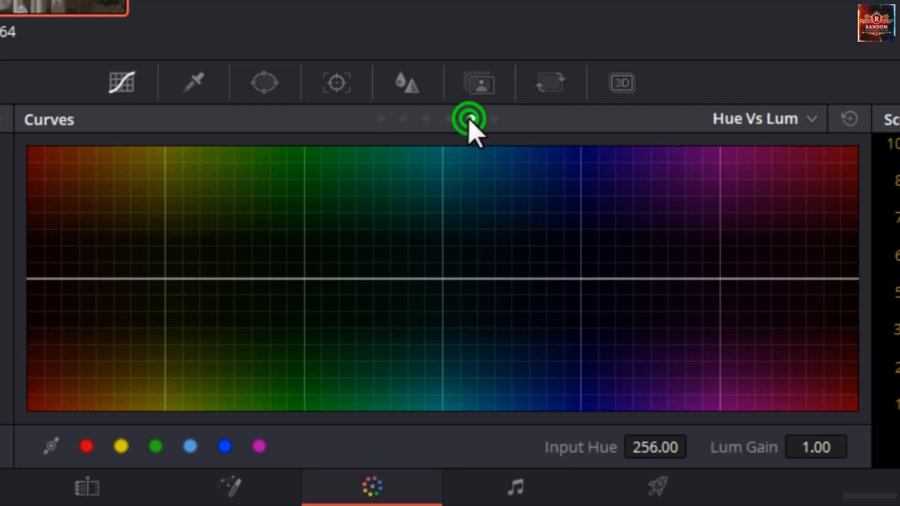
pyautogui.click(382, 120)
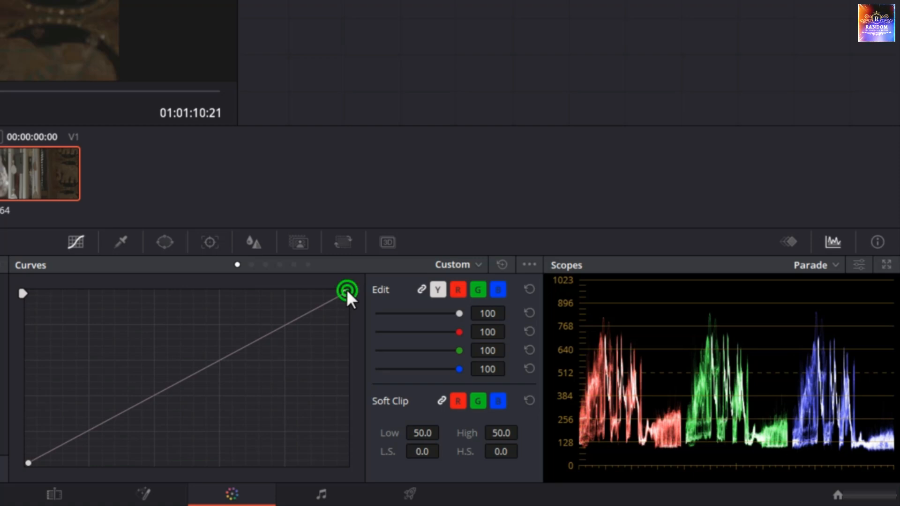
# Step: Test the Custom curve's white and black end points, and add, raise and remove a midtone control point
pyautogui.moveTo(347, 289)
pyautogui.mouseDown()
pyautogui.moveTo(352, 393)
pyautogui.moveTo(347, 280)
pyautogui.moveTo(150, 282)
pyautogui.moveTo(376, 287)
pyautogui.moveTo(364, 361)
pyautogui.moveTo(352, 283)
pyautogui.moveTo(262, 287)
pyautogui.moveTo(347, 287)
pyautogui.mouseUp()
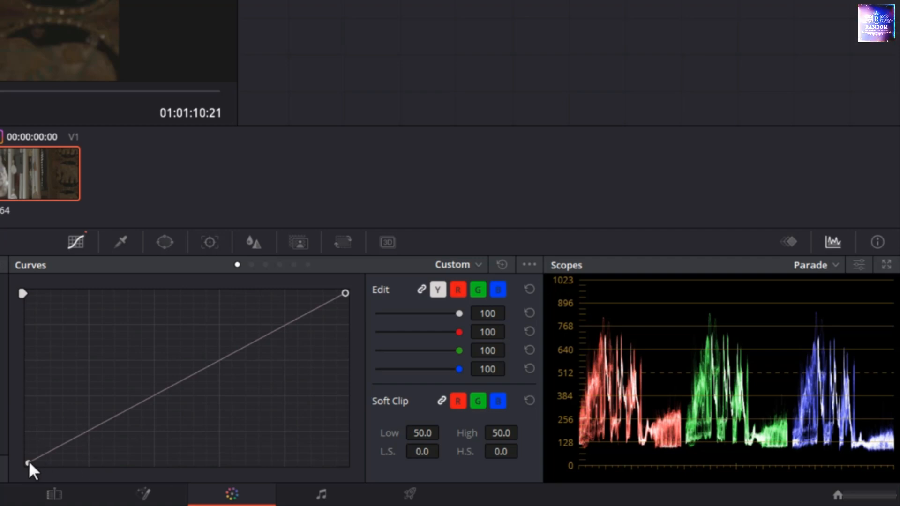
pyautogui.moveTo(29, 463)
pyautogui.mouseDown()
pyautogui.moveTo(202, 476)
pyautogui.moveTo(20, 473)
pyautogui.moveTo(18, 359)
pyautogui.moveTo(19, 473)
pyautogui.mouseUp()
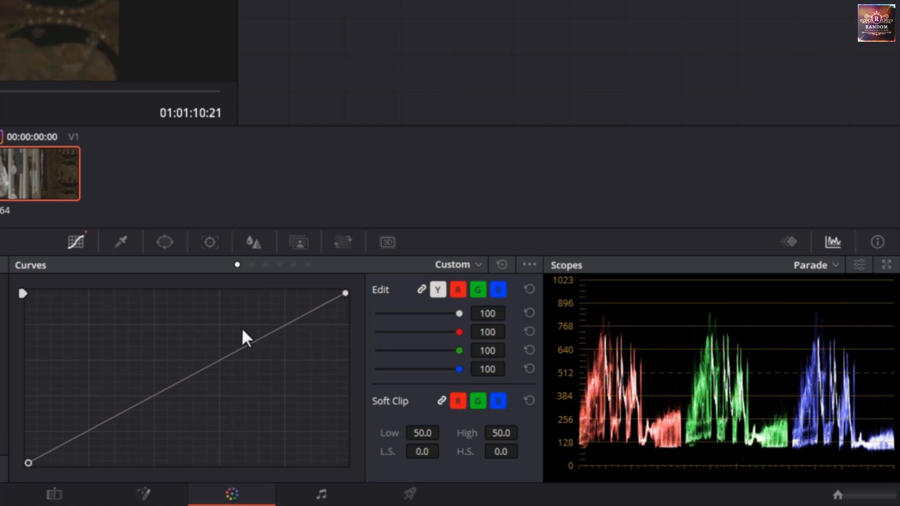
pyautogui.click(192, 374)
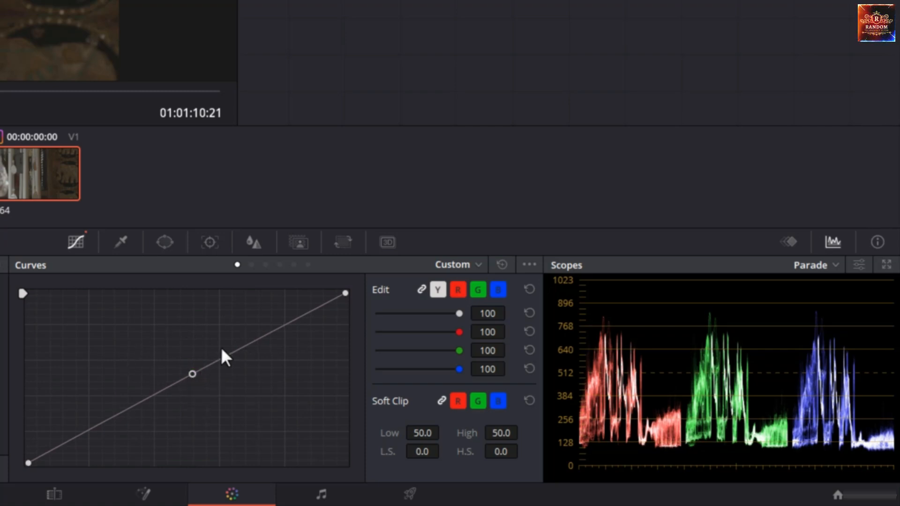
pyautogui.moveTo(193, 373)
pyautogui.mouseDown()
pyautogui.moveTo(191, 326)
pyautogui.moveTo(190, 406)
pyautogui.moveTo(190, 370)
pyautogui.mouseUp()
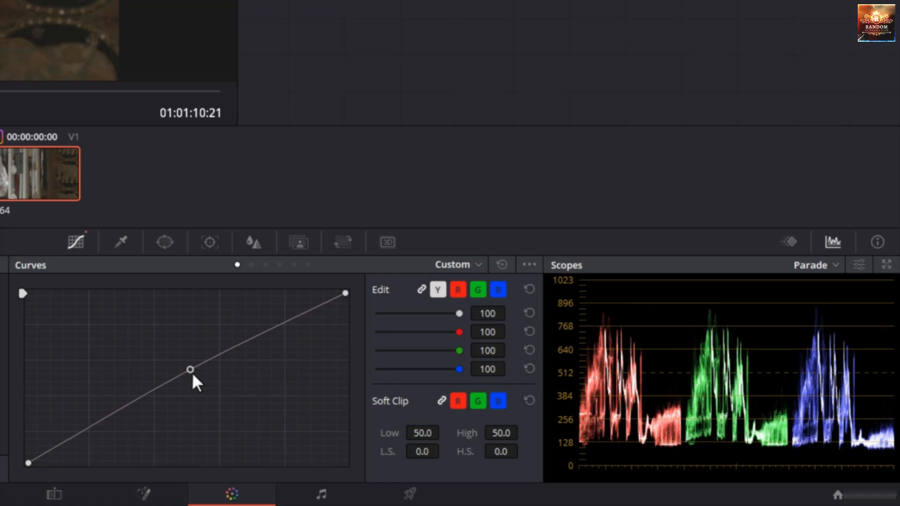
pyautogui.moveTo(190, 372); pyautogui.dragTo(189, 350)
pyautogui.rightClick(189, 350)
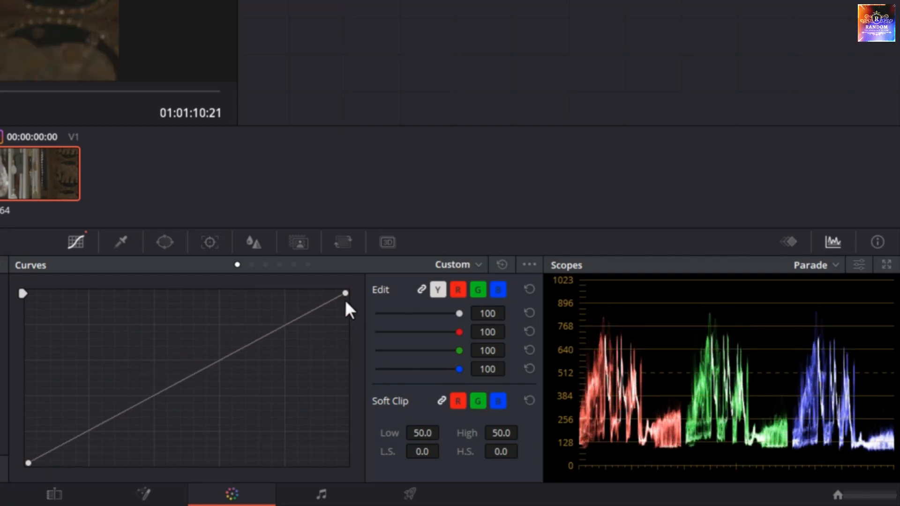
# Step: Move the curve's white point and black point inward to stretch the contrast, and reset the curve
pyautogui.moveTo(344, 293)
pyautogui.mouseDown()
pyautogui.moveTo(353, 342)
pyautogui.moveTo(342, 283)
pyautogui.moveTo(292, 293)
pyautogui.mouseUp()
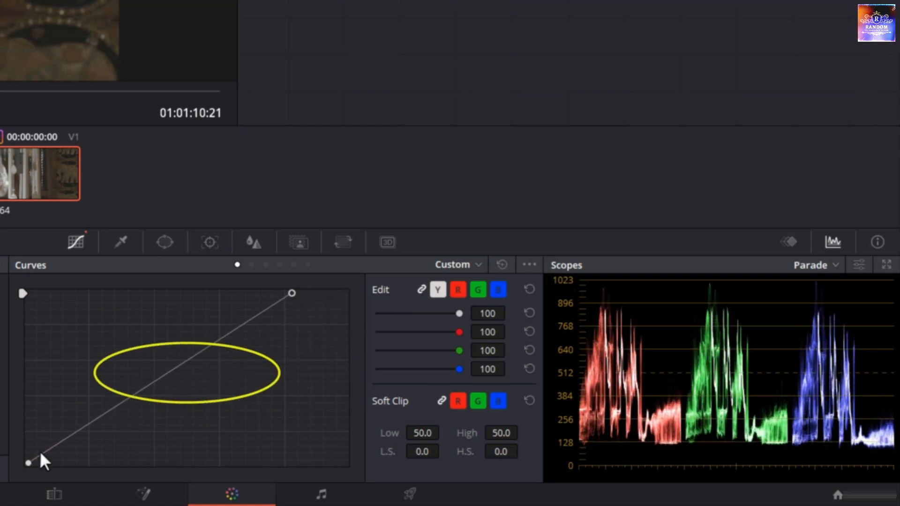
pyautogui.moveTo(28, 464); pyautogui.dragTo(100, 465)
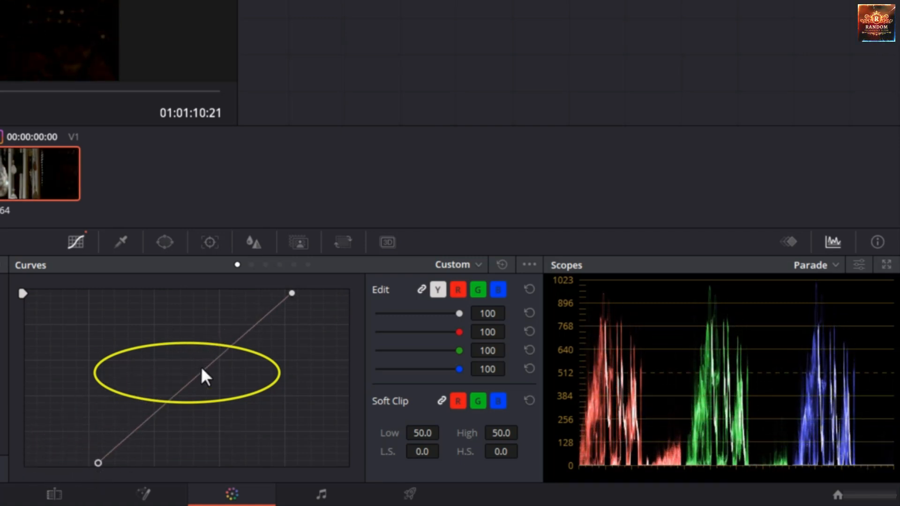
pyautogui.click(502, 264)
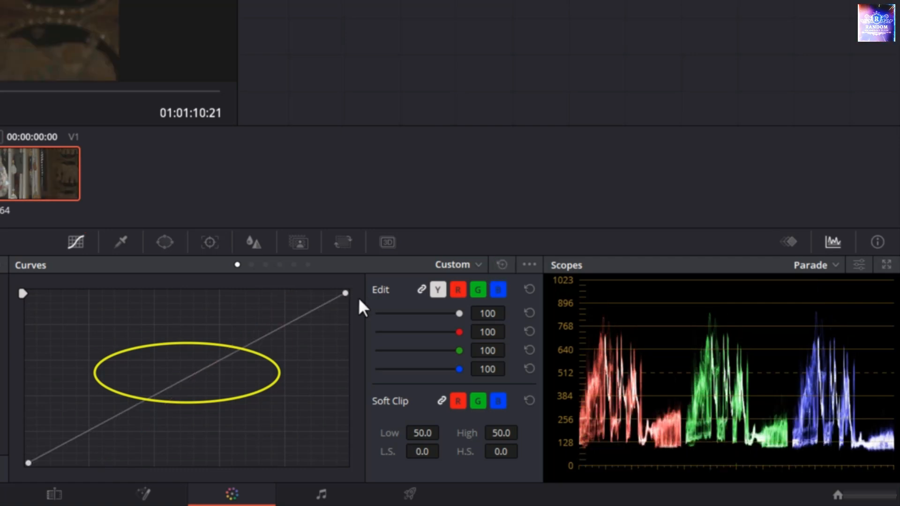
# Step: Add a midtone point without bending the curve, try pushing both end points outward, and reset the curve
pyautogui.click(209, 365)
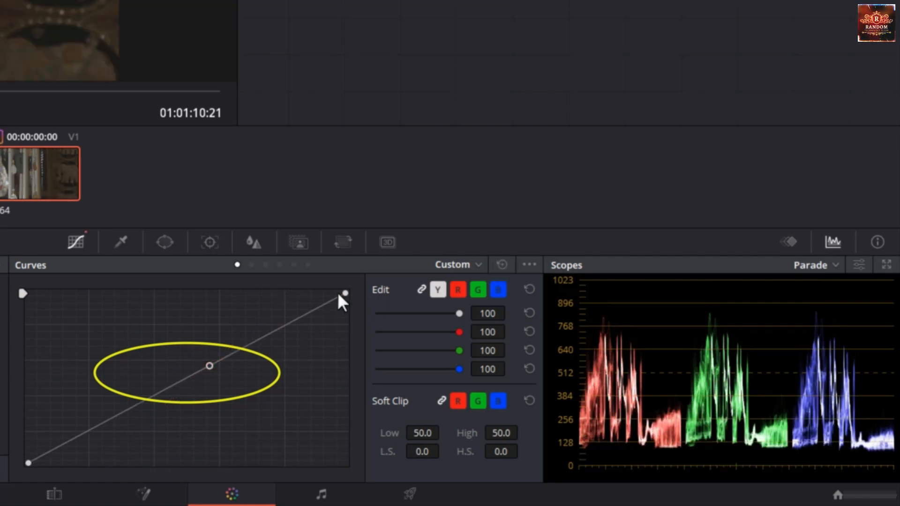
pyautogui.moveTo(344, 292)
pyautogui.mouseDown()
pyautogui.moveTo(351, 336)
pyautogui.moveTo(347, 292)
pyautogui.mouseUp()
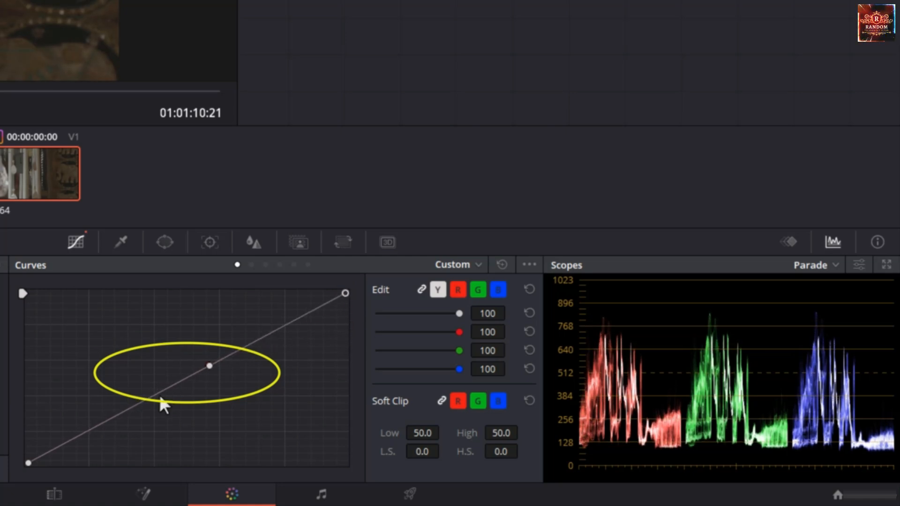
pyautogui.moveTo(25, 465)
pyautogui.mouseDown()
pyautogui.moveTo(113, 469)
pyautogui.moveTo(22, 469)
pyautogui.moveTo(12, 424)
pyautogui.moveTo(16, 471)
pyautogui.mouseUp()
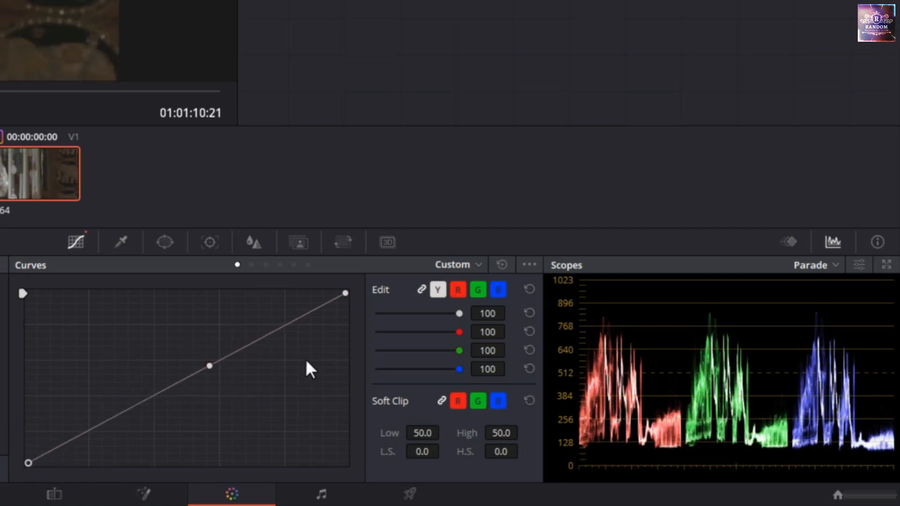
pyautogui.click(501, 263)
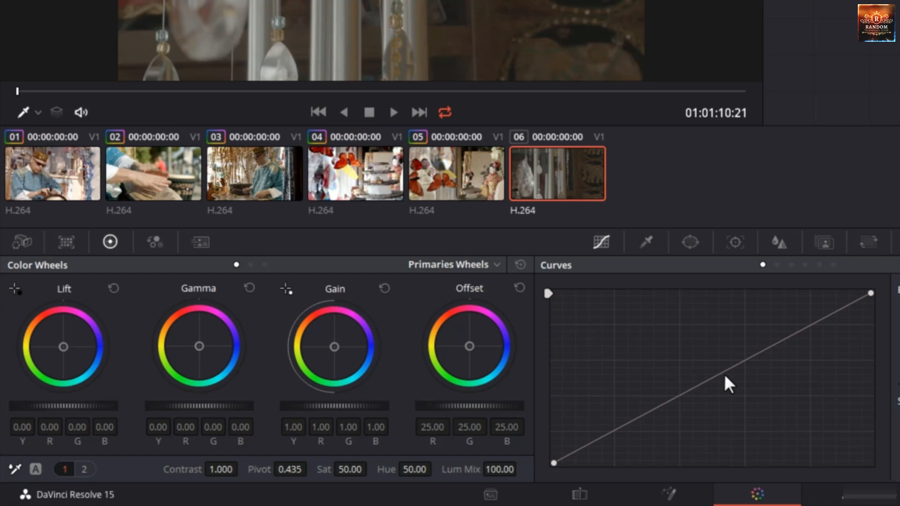
# Step: Bend the linked curve with five control points, and with a single lowered midtone point, resetting it after each trial
pyautogui.moveTo(721, 373); pyautogui.dragTo(721, 344)
pyautogui.moveTo(669, 373); pyautogui.dragTo(669, 386)
pyautogui.moveTo(759, 328); pyautogui.dragTo(765, 343)
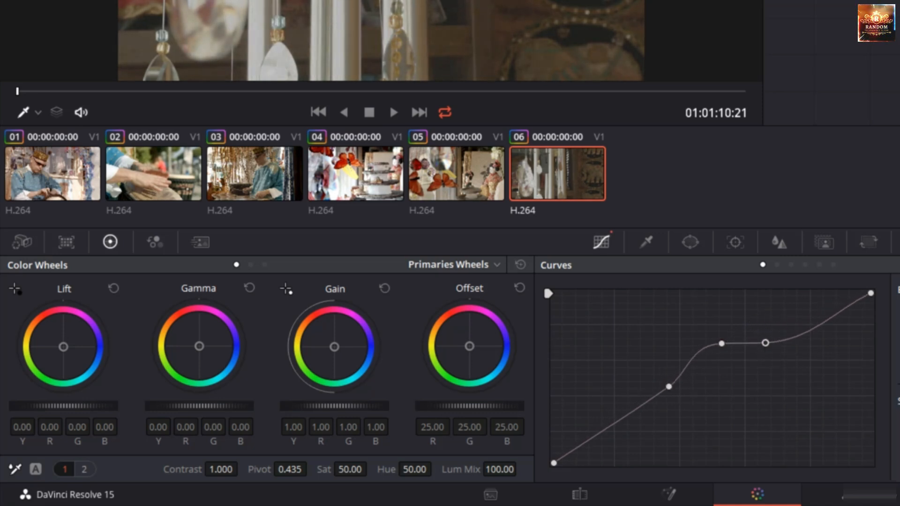
pyautogui.moveTo(604, 430); pyautogui.dragTo(599, 409)
pyautogui.moveTo(818, 328)
pyautogui.mouseDown()
pyautogui.moveTo(820, 342)
pyautogui.moveTo(812, 324)
pyautogui.mouseUp()
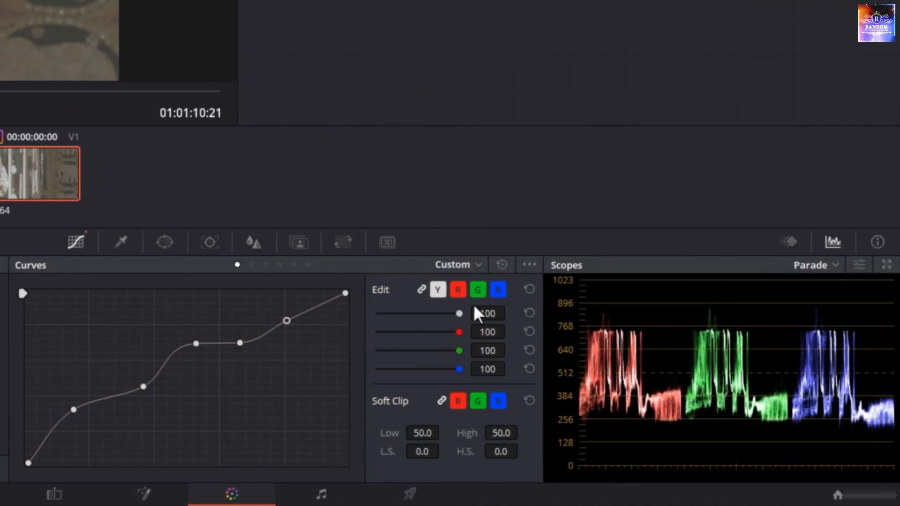
pyautogui.click(503, 264)
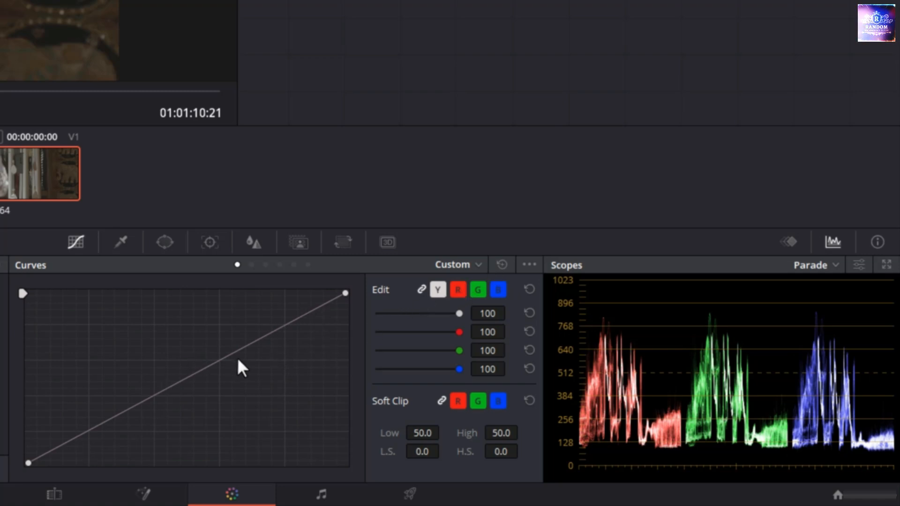
pyautogui.moveTo(235, 351); pyautogui.dragTo(246, 387)
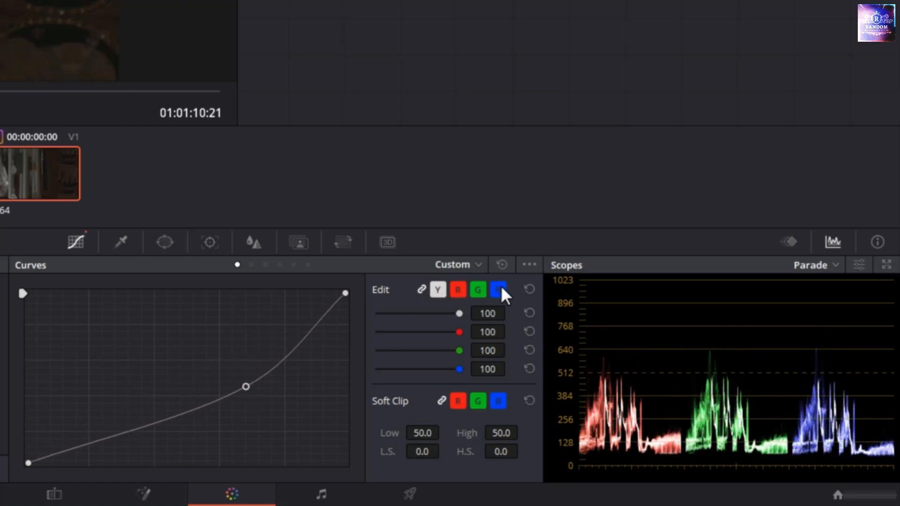
pyautogui.click(504, 265)
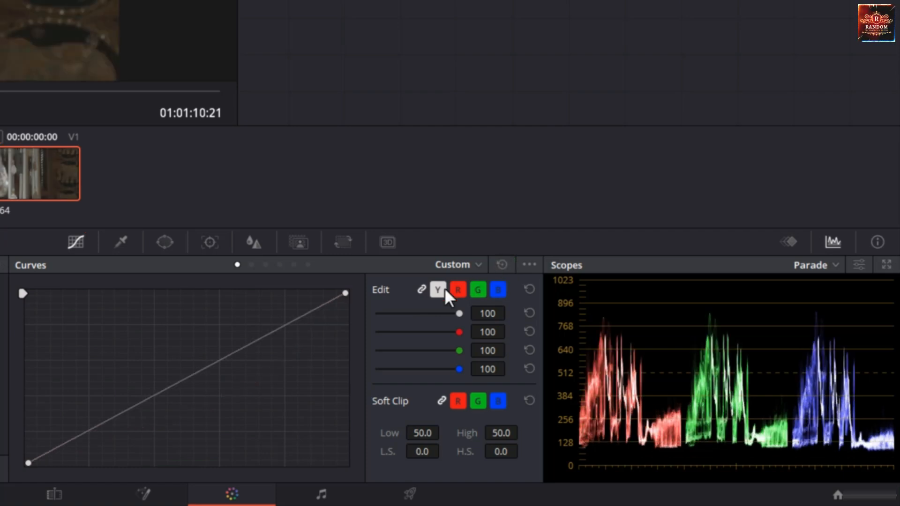
# Step: Unlink the curve channels and shape the Y curve by lowering an upper midtone point and raising a lower midtone point
pyautogui.click(421, 289)
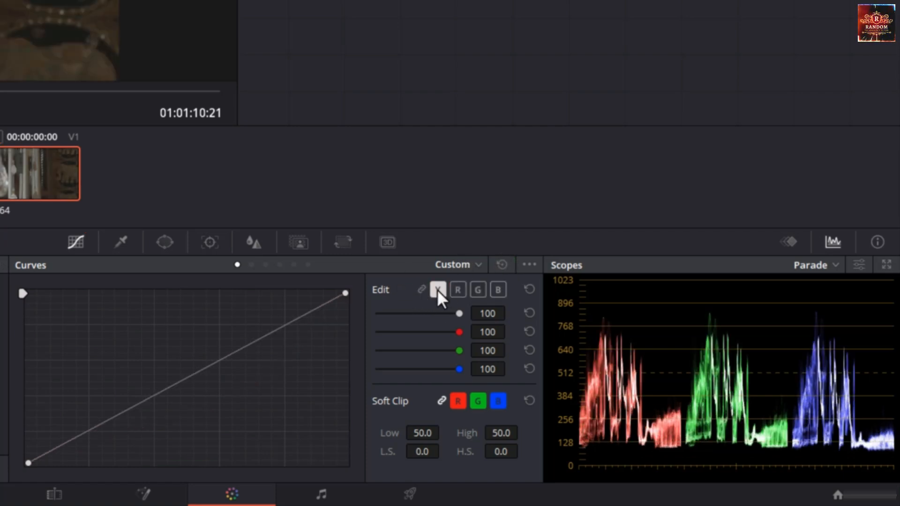
pyautogui.moveTo(221, 358); pyautogui.dragTo(224, 379)
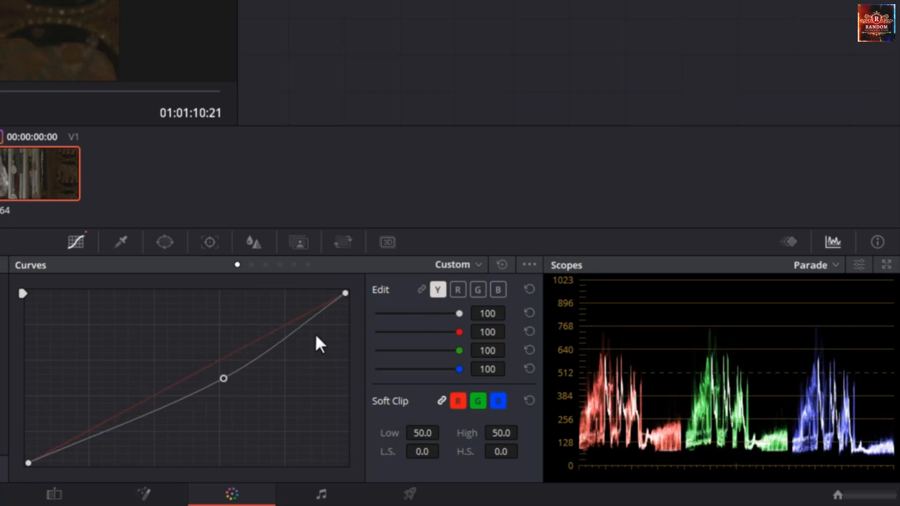
pyautogui.moveTo(172, 402); pyautogui.dragTo(150, 377)
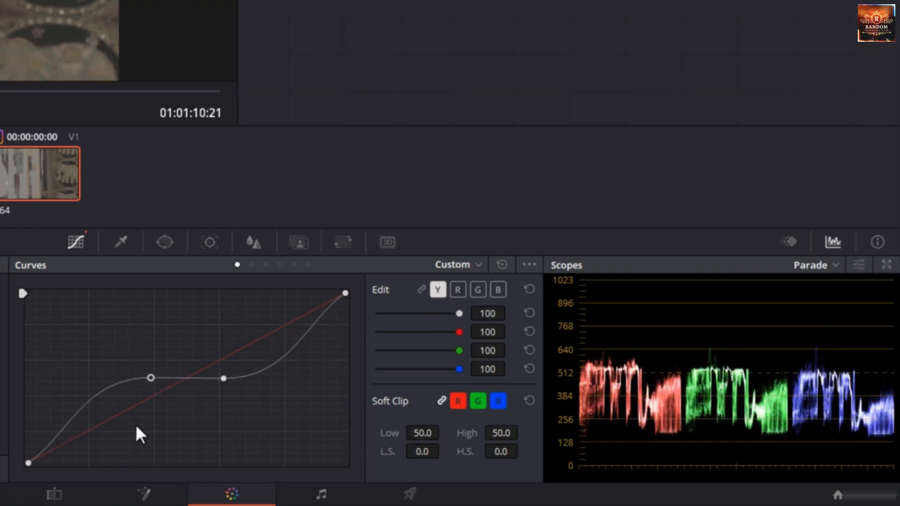
# Step: Shape the red curve by moving its white point inward, lowering a midtone point and raising a shadow point
pyautogui.click(458, 289)
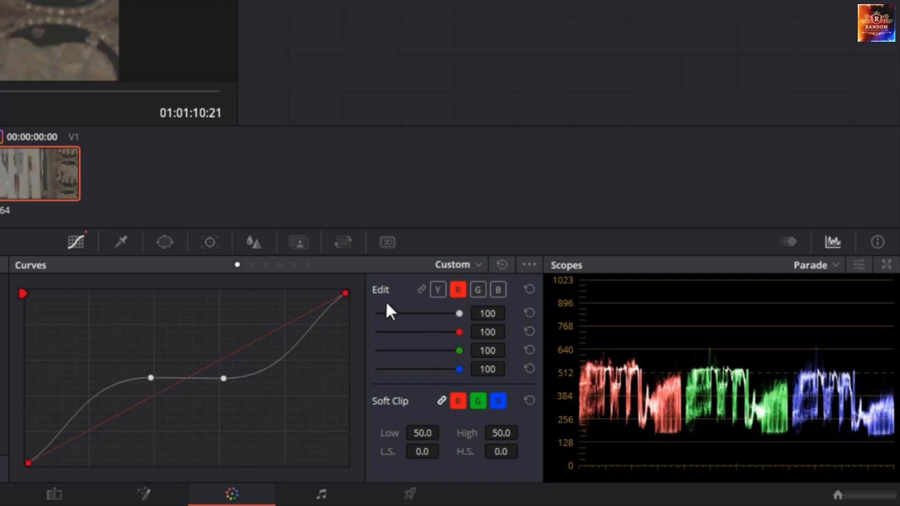
pyautogui.moveTo(345, 293); pyautogui.dragTo(287, 292)
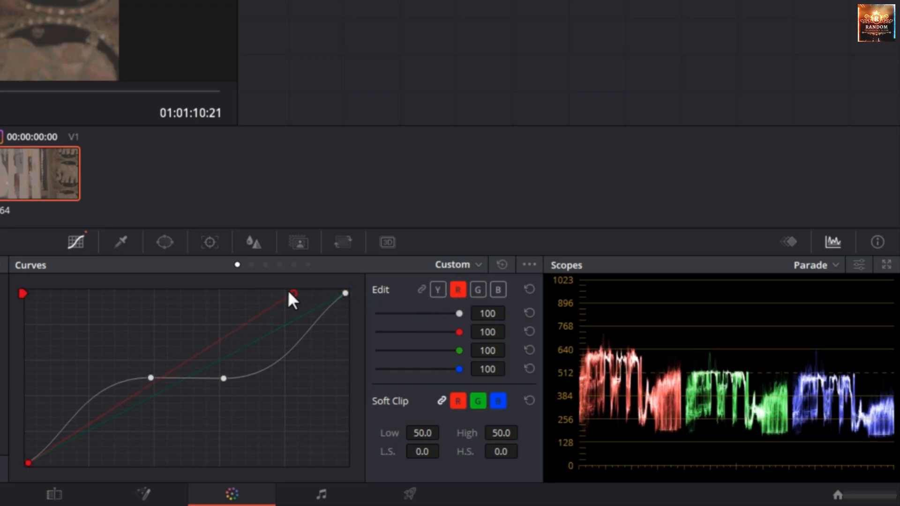
pyautogui.moveTo(199, 349); pyautogui.dragTo(198, 392)
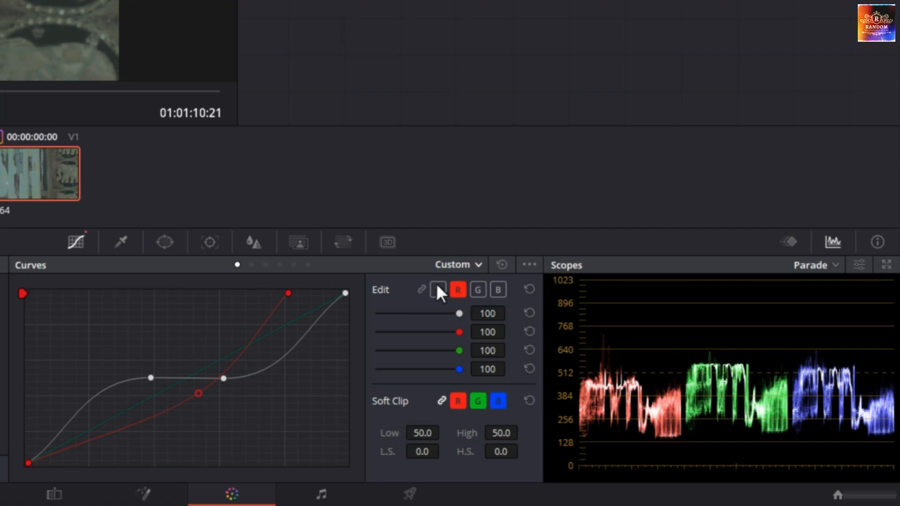
pyautogui.moveTo(142, 420); pyautogui.dragTo(120, 397)
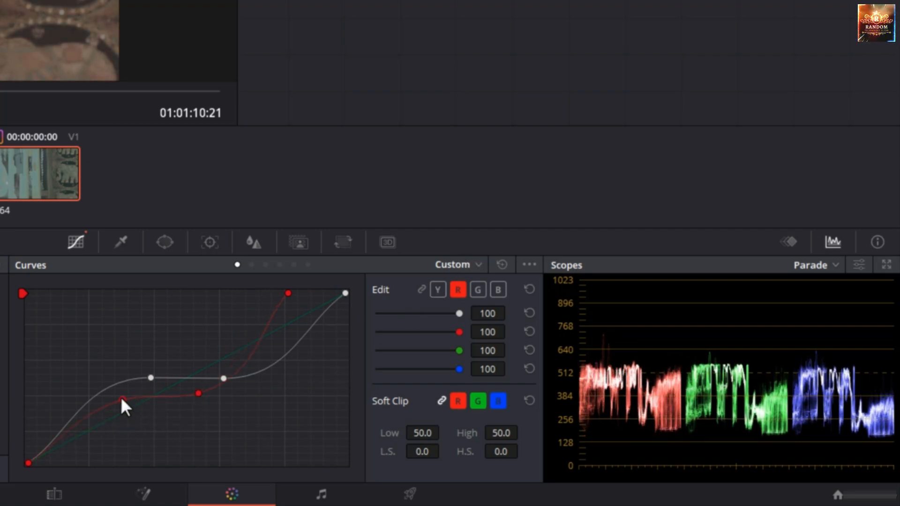
# Step: Shape the green curve by raising an upper midtone point and lowering a shadow point
pyautogui.click(478, 290)
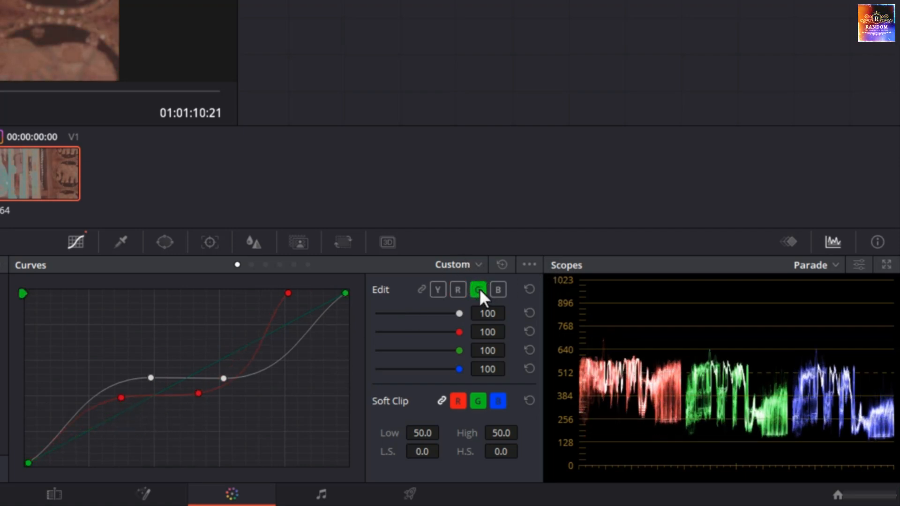
pyautogui.click(458, 290)
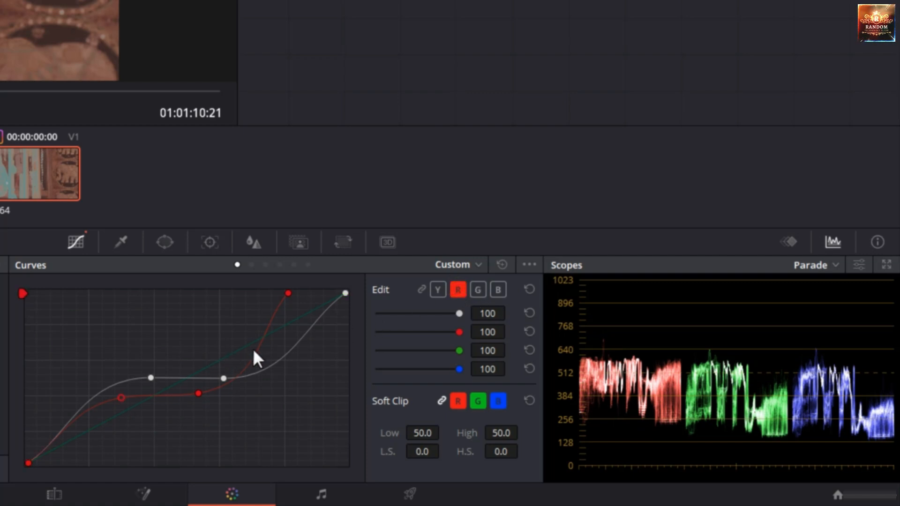
pyautogui.moveTo(238, 347); pyautogui.dragTo(230, 329)
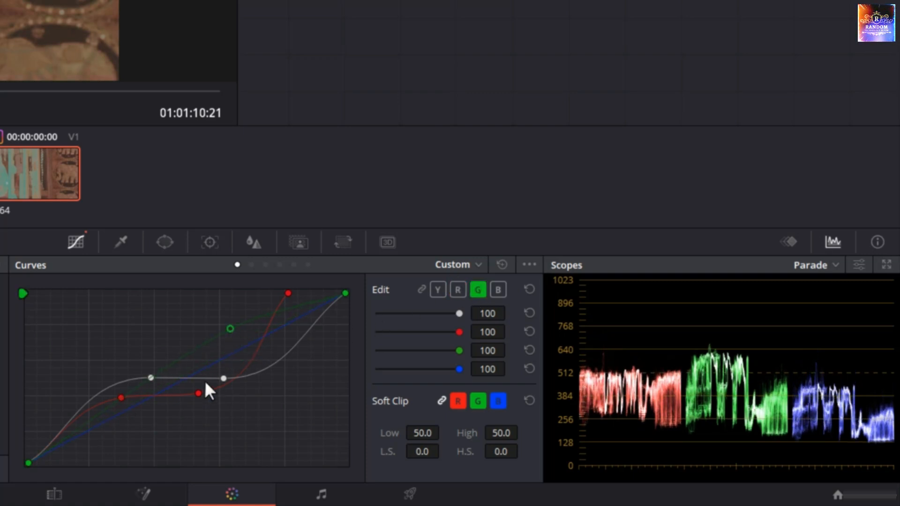
pyautogui.moveTo(107, 413); pyautogui.dragTo(121, 432)
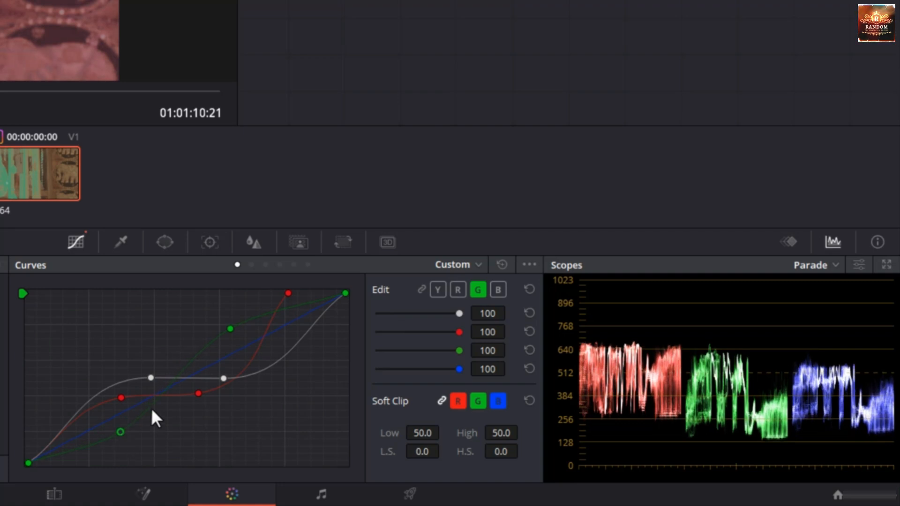
# Step: Shape the blue curve with an upper midtone point and a lowered shadow point, and reset all the custom curves
pyautogui.moveTo(283, 327); pyautogui.dragTo(242, 350)
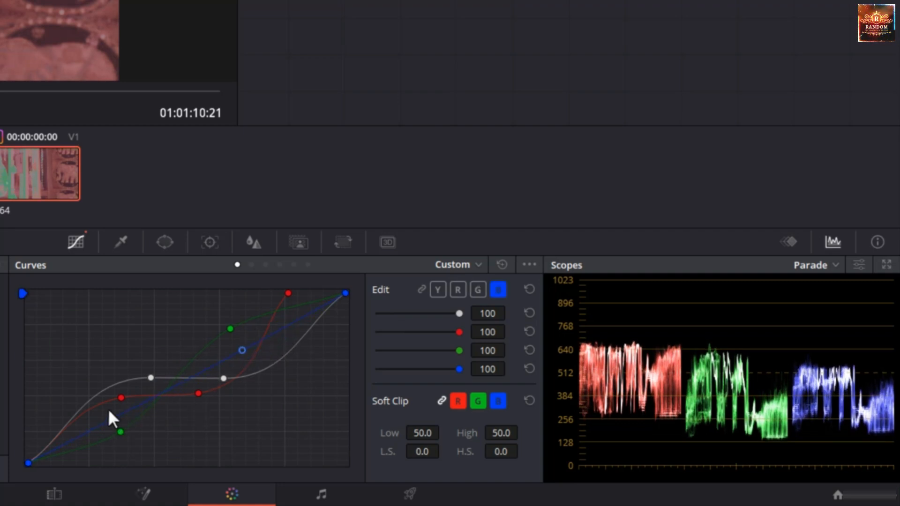
pyautogui.moveTo(126, 415); pyautogui.dragTo(145, 426)
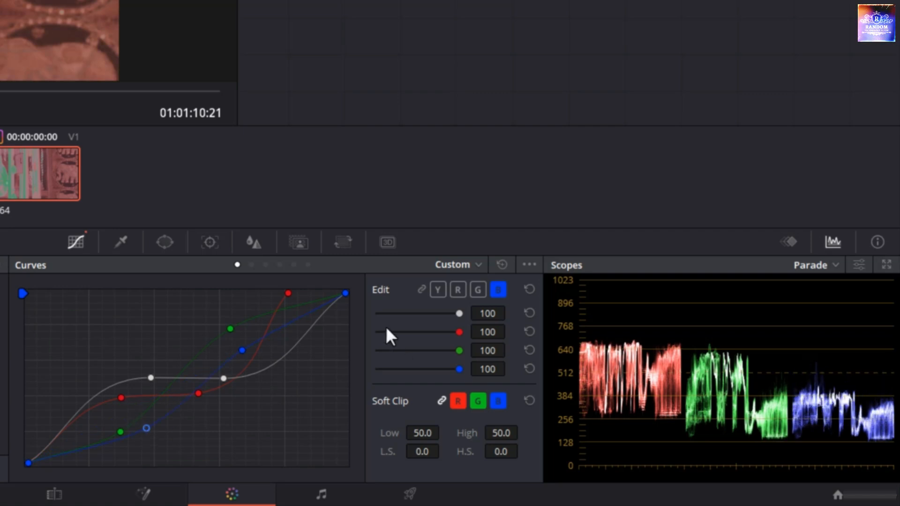
pyautogui.click(500, 263)
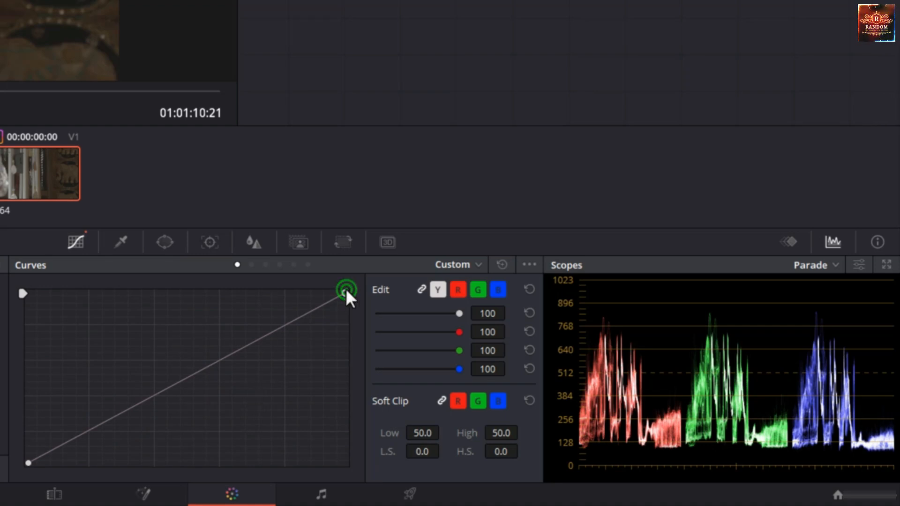
# Step: Try the linked curve's end points, pull a midtone point far toward the lower-right corner of the graph, and delete that point
pyautogui.moveTo(346, 293)
pyautogui.mouseDown()
pyautogui.moveTo(352, 459)
pyautogui.moveTo(349, 285)
pyautogui.moveTo(351, 464)
pyautogui.moveTo(344, 277)
pyautogui.moveTo(332, 289)
pyautogui.mouseUp()
pyautogui.click(29, 463)
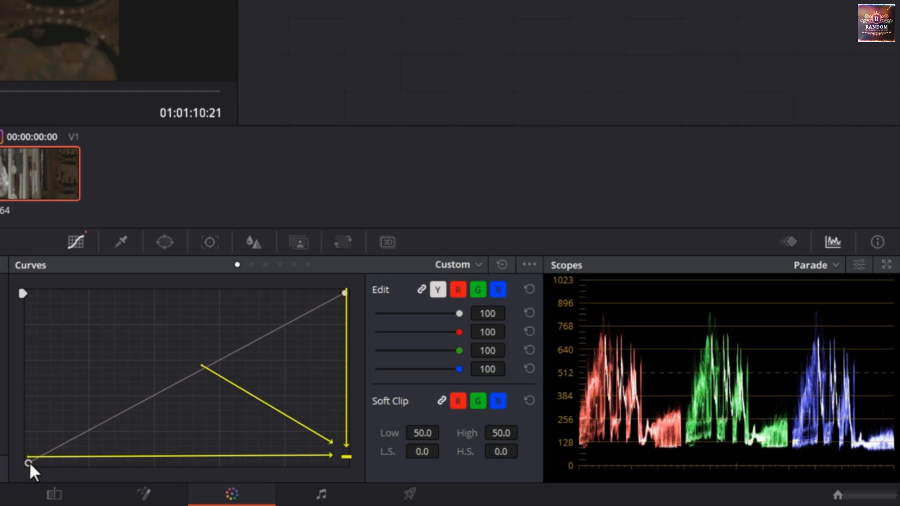
pyautogui.moveTo(30, 463)
pyautogui.mouseDown()
pyautogui.moveTo(107, 475)
pyautogui.moveTo(240, 474)
pyautogui.moveTo(28, 469)
pyautogui.mouseUp()
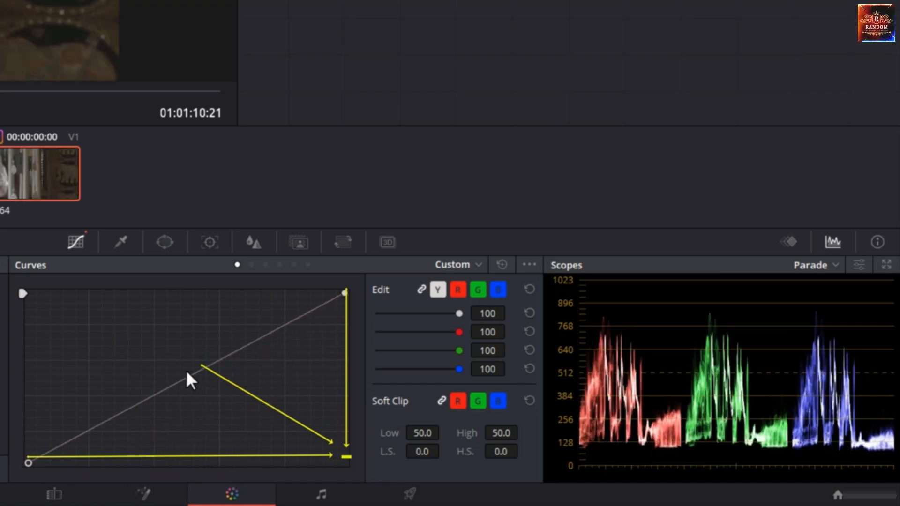
pyautogui.moveTo(196, 375); pyautogui.dragTo(285, 441)
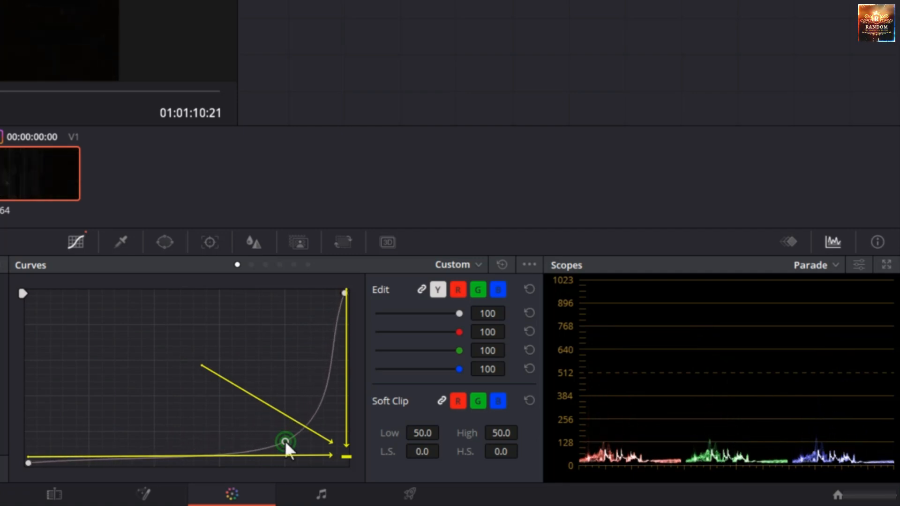
pyautogui.rightClick(285, 440)
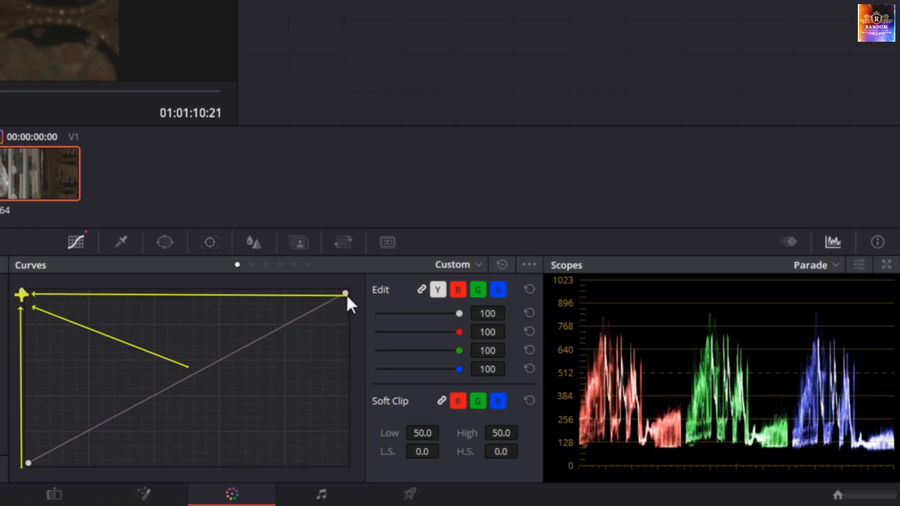
# Step: Move the linked curve's white point inward, raise its black point, and pull a midtone point toward the upper-left corner of the graph
pyautogui.moveTo(344, 294); pyautogui.dragTo(161, 292)
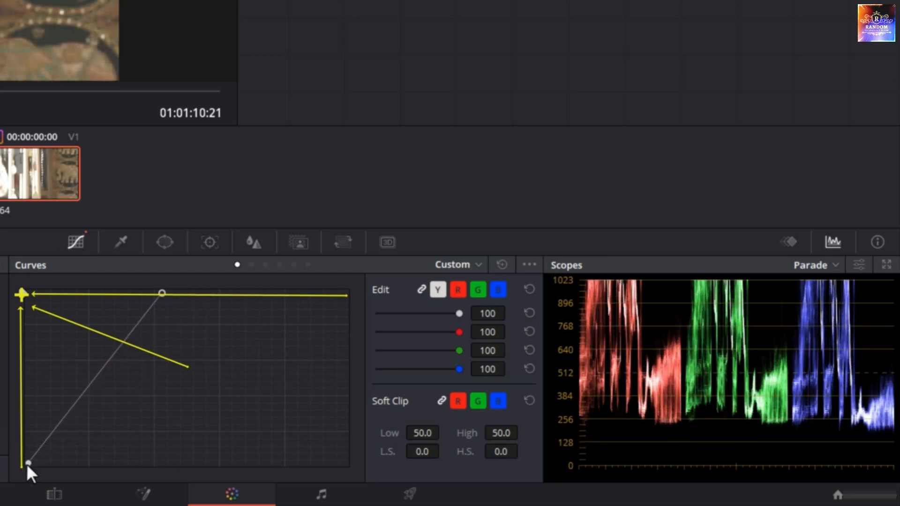
pyautogui.moveTo(27, 465); pyautogui.dragTo(20, 392)
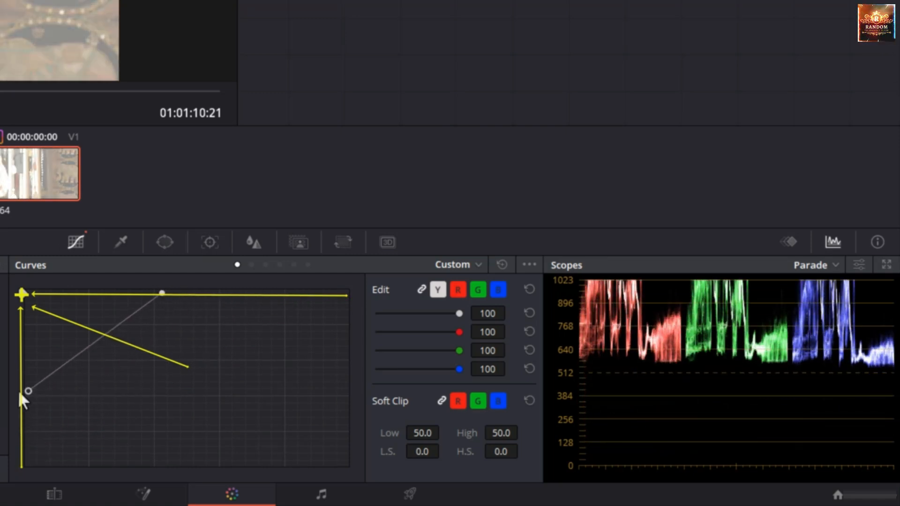
pyautogui.click(93, 345)
pyautogui.moveTo(78, 339); pyautogui.dragTo(57, 310)
# Step: Return both end points to their corners, adjust the raised midtone point, and reset the linked curve
pyautogui.moveTo(164, 293); pyautogui.dragTo(202, 293)
pyautogui.moveTo(328, 302); pyautogui.dragTo(362, 301)
pyautogui.moveTo(24, 392); pyautogui.dragTo(21, 474)
pyautogui.moveTo(55, 315)
pyautogui.mouseDown()
pyautogui.moveTo(204, 402)
pyautogui.moveTo(69, 312)
pyautogui.mouseUp()
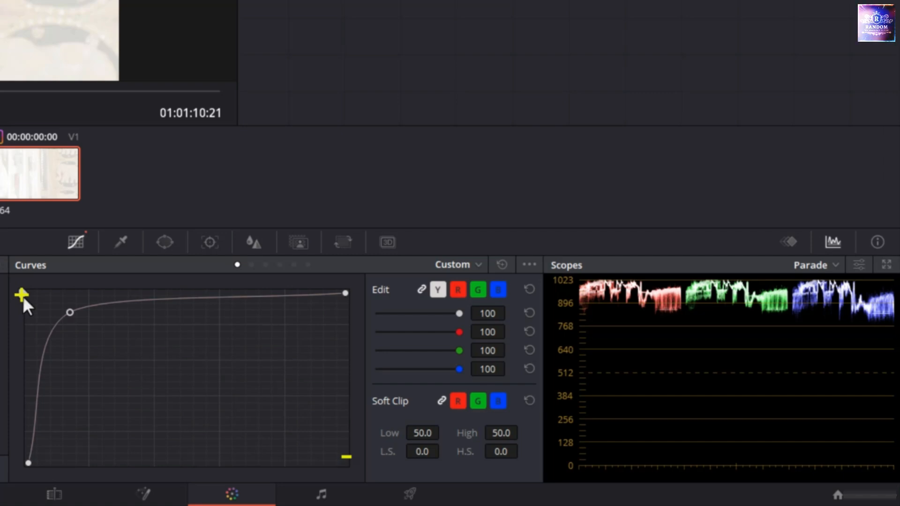
pyautogui.click(503, 264)
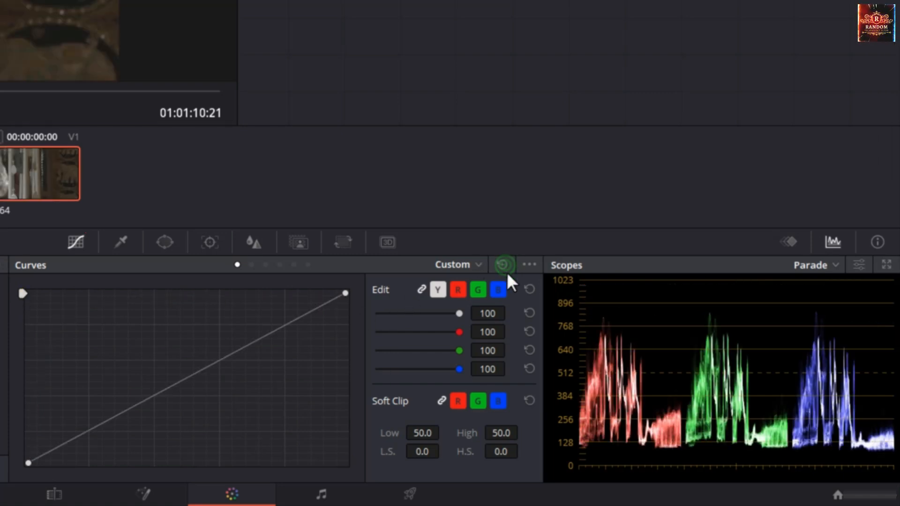
pyautogui.click(523, 265)
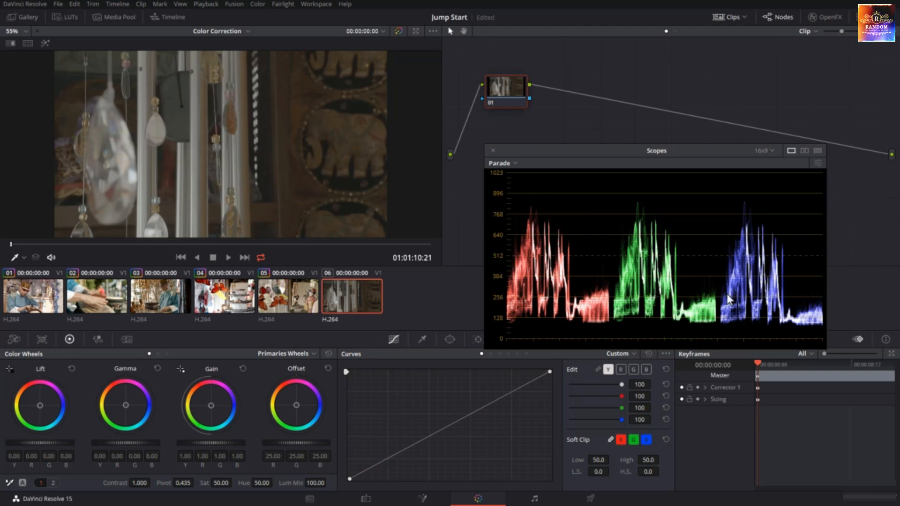
# Step: Switch the scope display to Waveform and back to Parade to compare the two views of clip 06
pyautogui.click(507, 164)
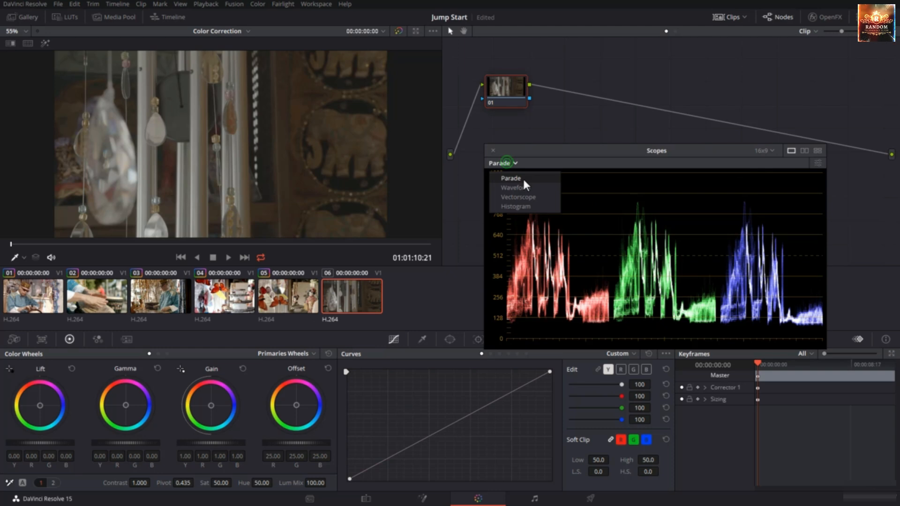
pyautogui.click(530, 188)
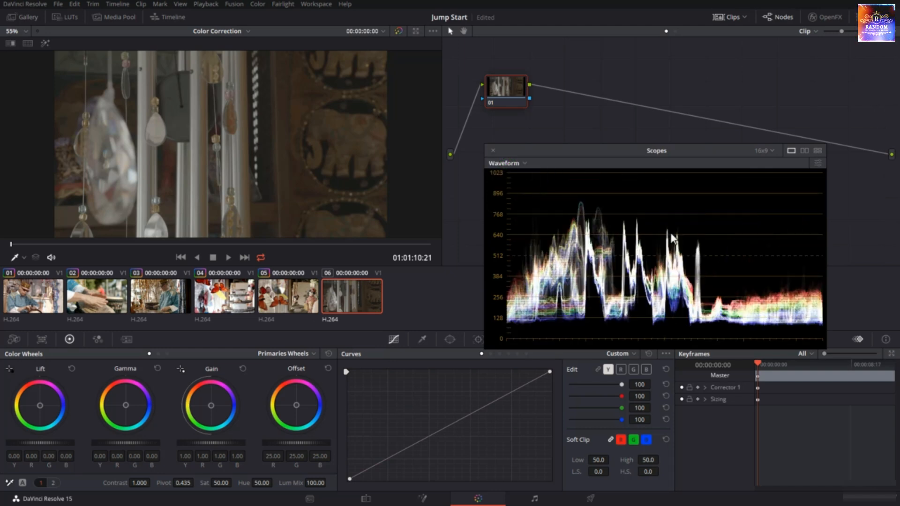
pyautogui.click(519, 164)
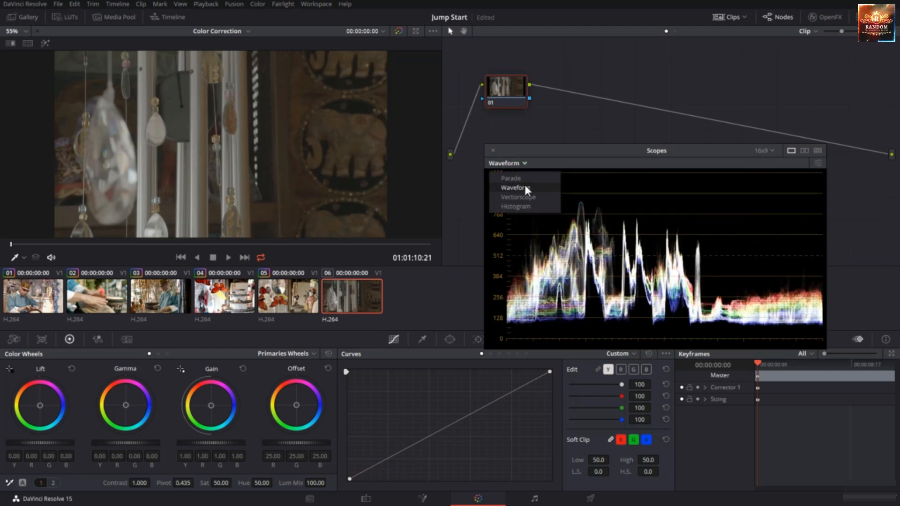
pyautogui.click(523, 177)
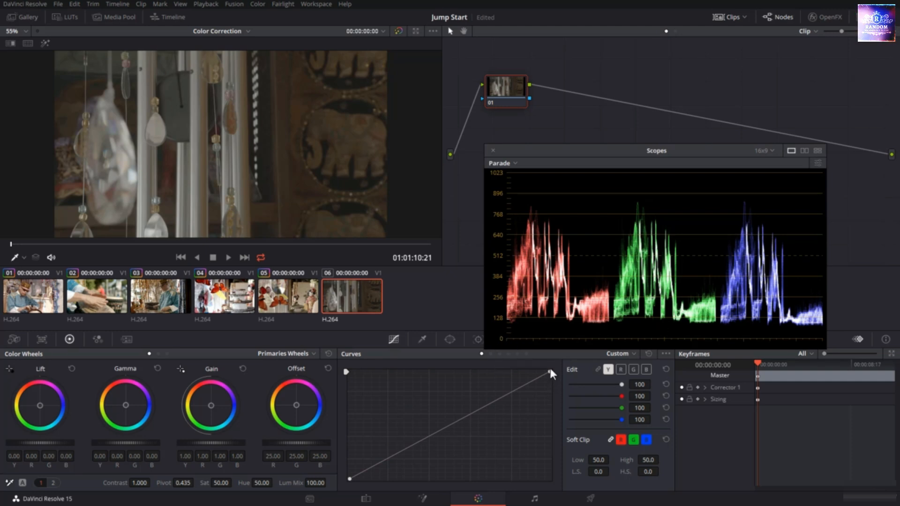
# Step: Link the curve channels, and move the white and black points inward until the parade traces reach 1023 and 0
pyautogui.click(597, 370)
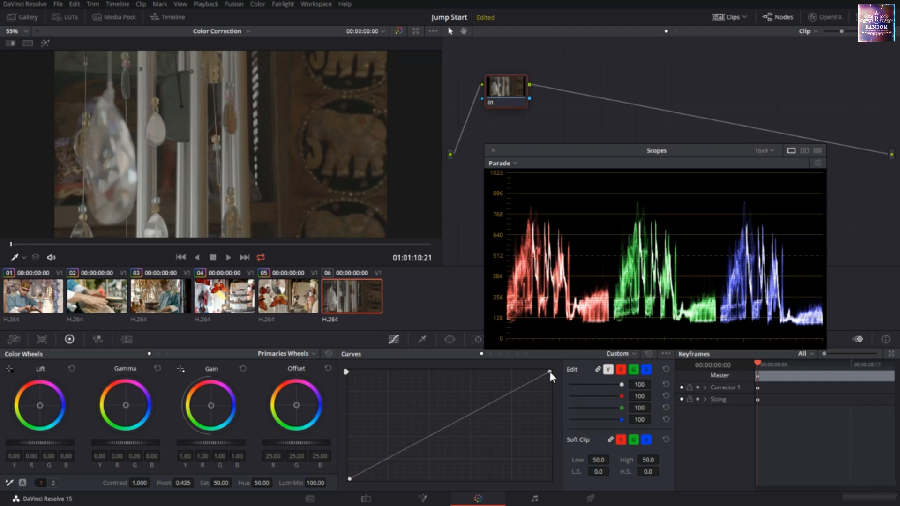
pyautogui.moveTo(549, 371); pyautogui.dragTo(490, 370)
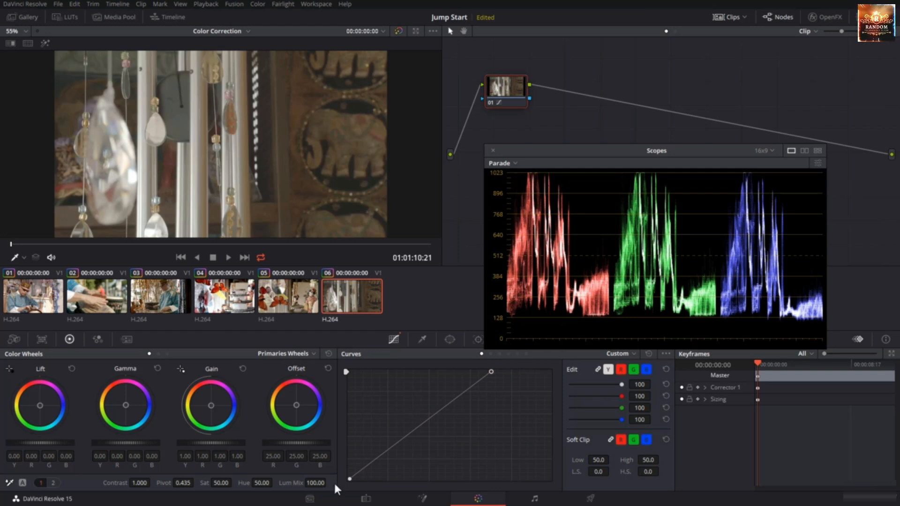
pyautogui.click(349, 478)
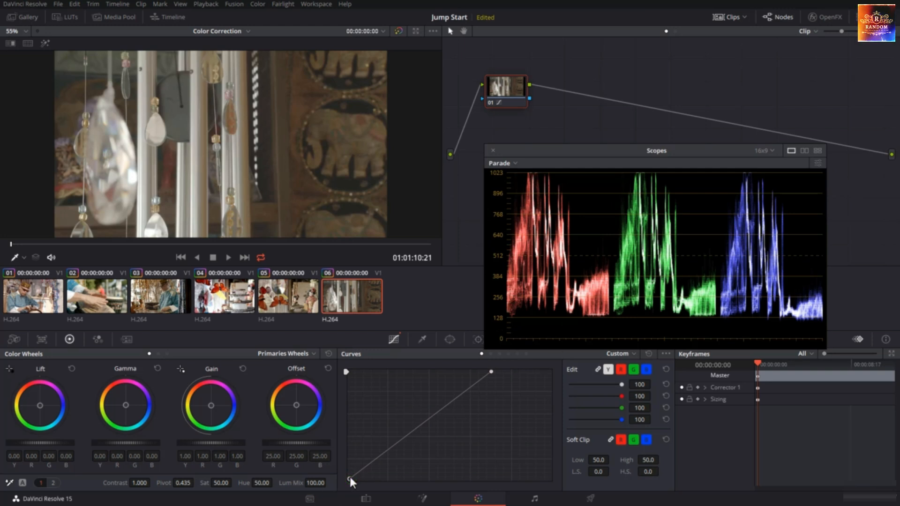
pyautogui.moveTo(349, 478); pyautogui.dragTo(370, 478)
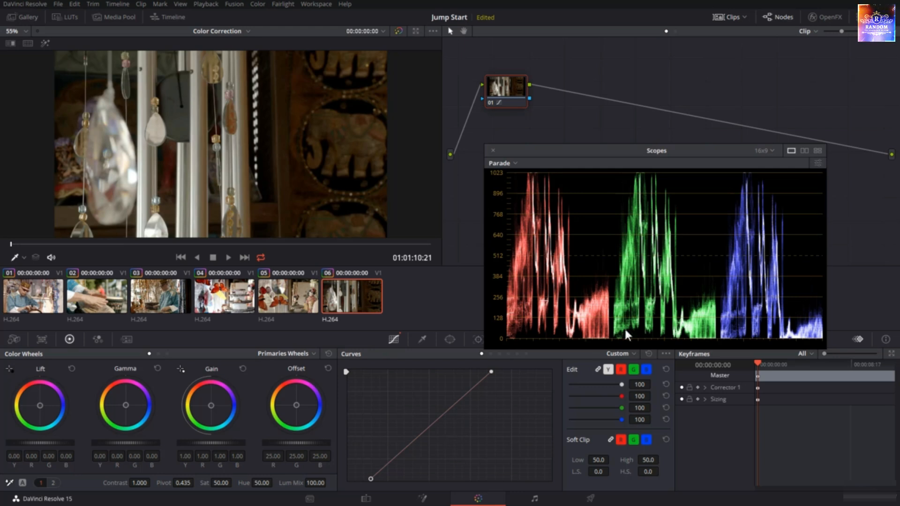
# Step: Try an upper midtone point and a raised lower midtone point on the linked curve, deleting each after the trial
pyautogui.moveTo(457, 397)
pyautogui.mouseDown()
pyautogui.moveTo(456, 387)
pyautogui.moveTo(456, 401)
pyautogui.mouseUp()
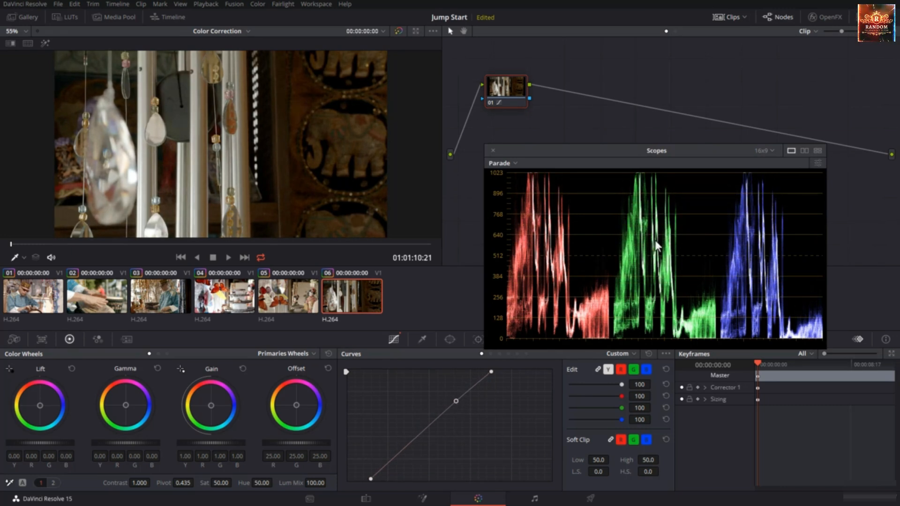
pyautogui.rightClick(454, 400)
pyautogui.moveTo(409, 444); pyautogui.dragTo(414, 425)
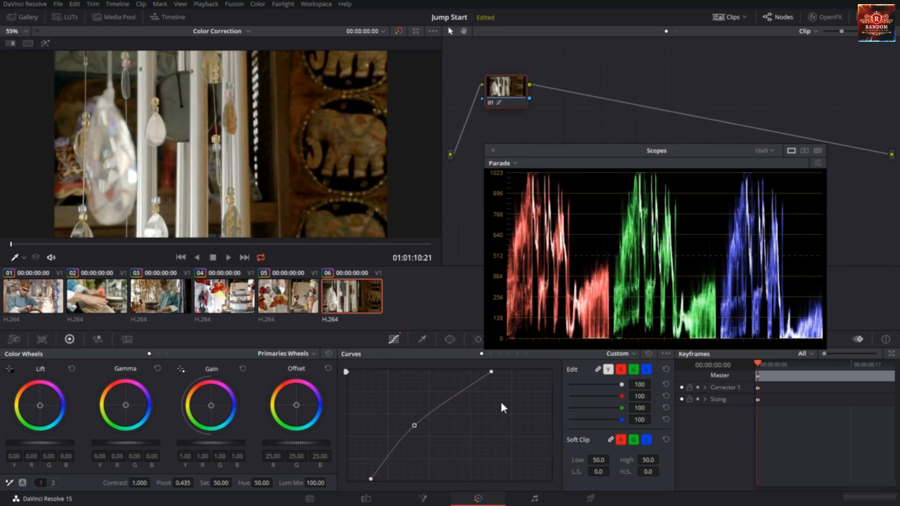
pyautogui.rightClick(414, 425)
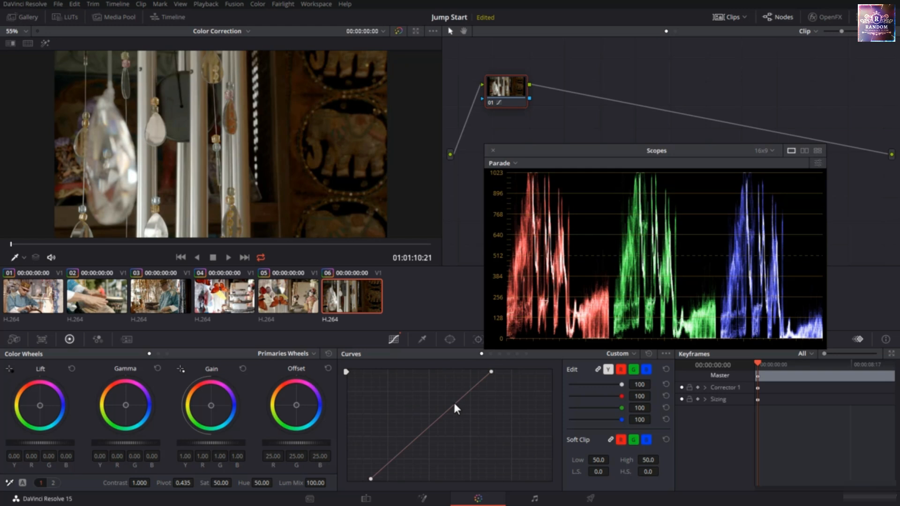
# Step: Brighten the linked curve by adding and raising a point at its middle and another in the shadows
pyautogui.click(436, 420)
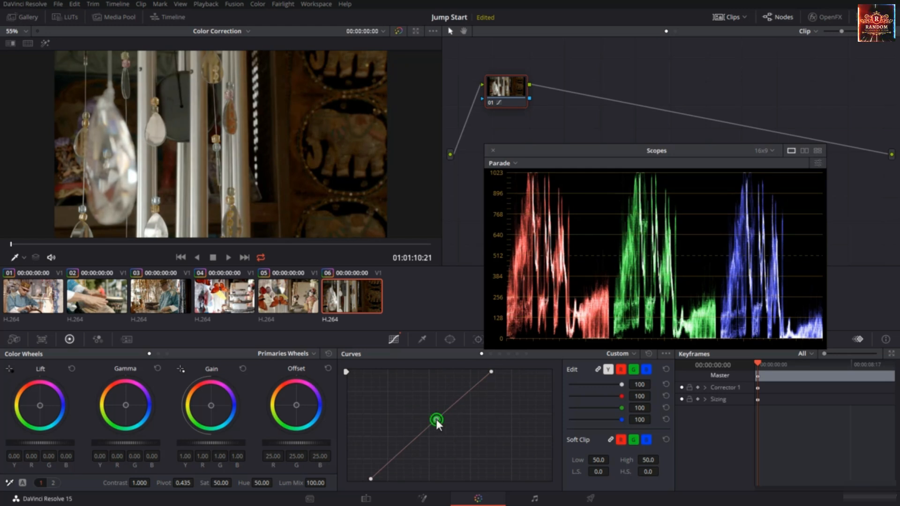
pyautogui.moveTo(436, 419); pyautogui.dragTo(437, 406)
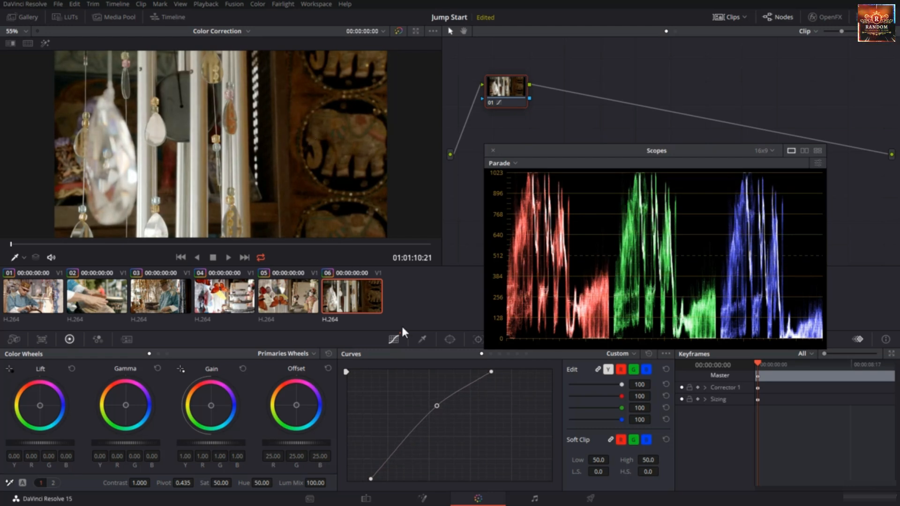
pyautogui.moveTo(433, 408); pyautogui.dragTo(437, 402)
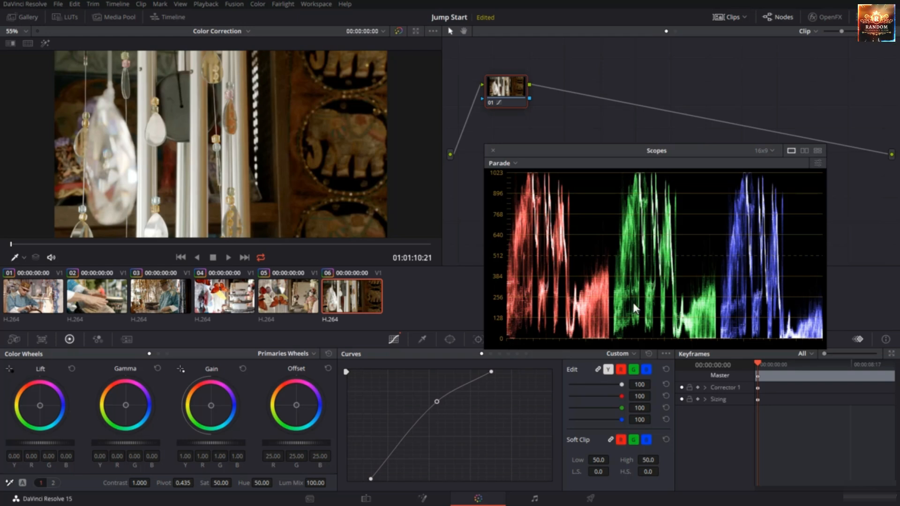
pyautogui.click(397, 444)
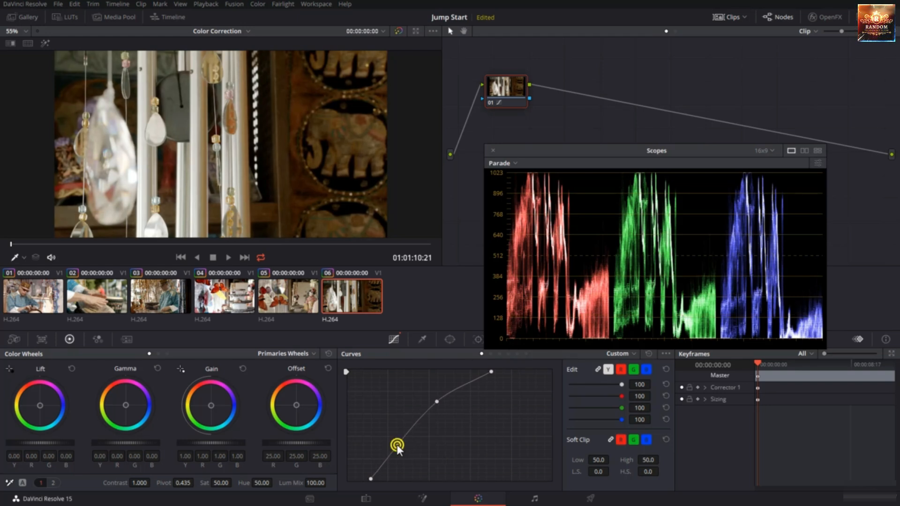
pyautogui.rightClick(396, 444)
pyautogui.click(397, 445)
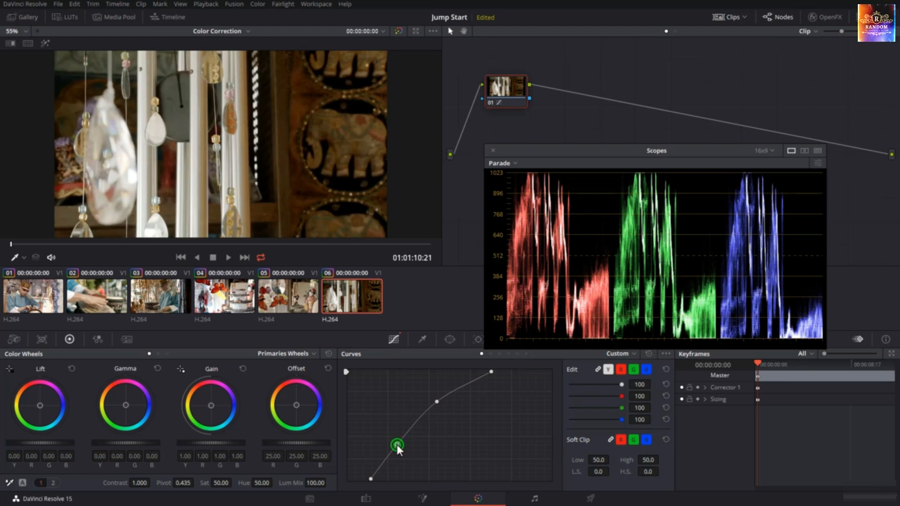
pyautogui.moveTo(397, 445); pyautogui.dragTo(396, 437)
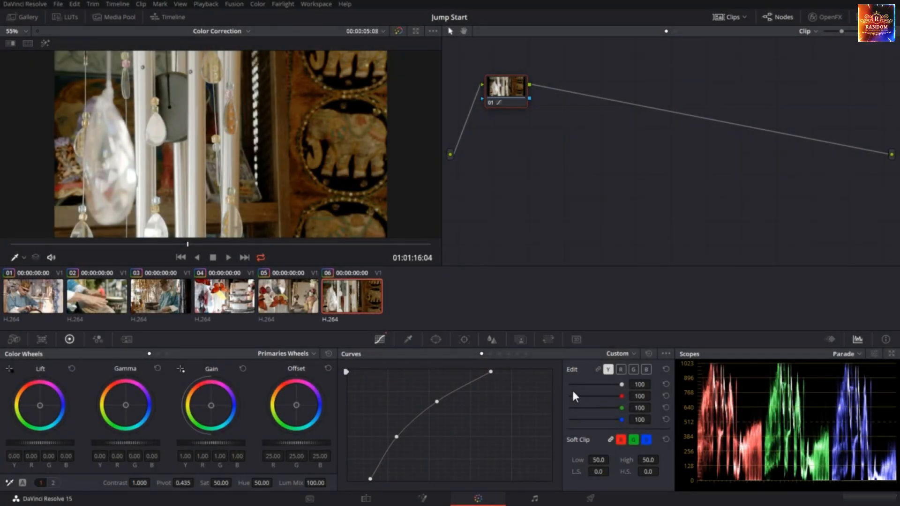
# Step: Review the curve's copy and spline options without applying any, and select the upper midtone point on the Y curve
pyautogui.click(666, 353)
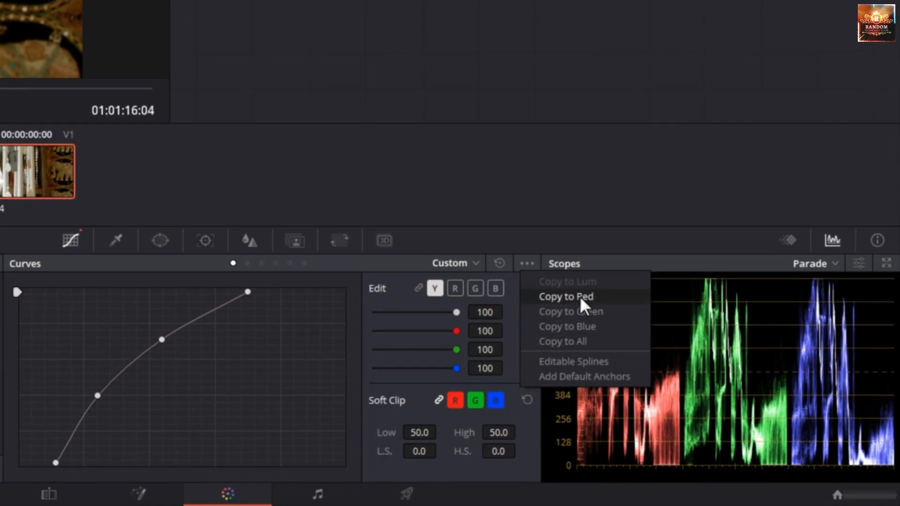
pyautogui.click(160, 345)
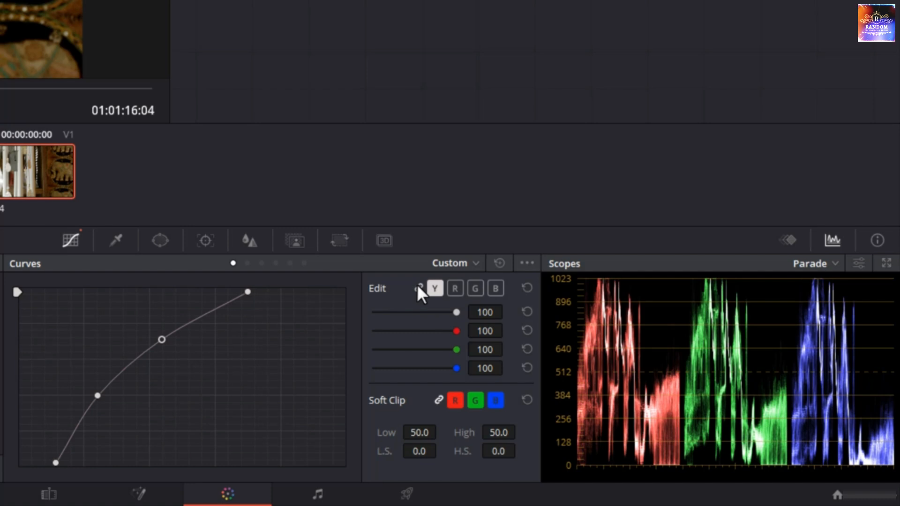
# Step: Lower the Y curve's upper midtone point, raise its shadow point, and copy the Y curve to red
pyautogui.moveTo(161, 339); pyautogui.dragTo(167, 360)
pyautogui.moveTo(95, 396); pyautogui.dragTo(76, 390)
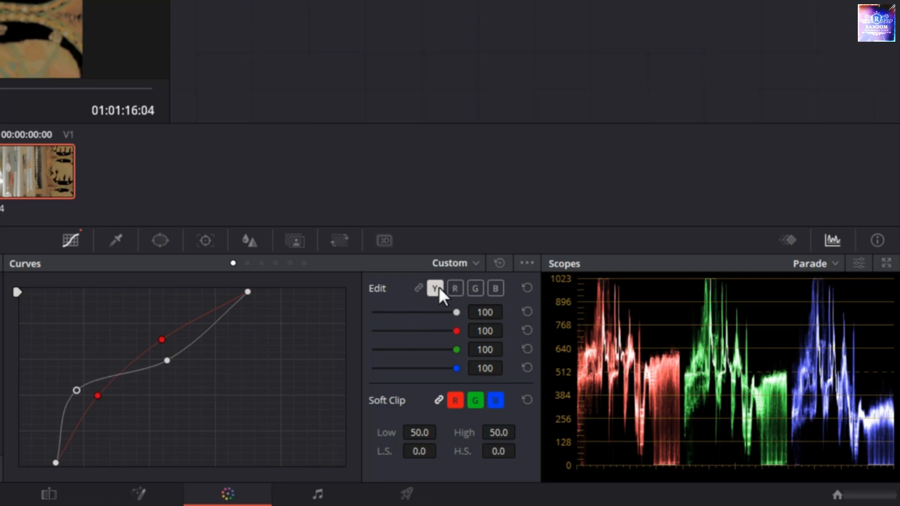
pyautogui.click(526, 264)
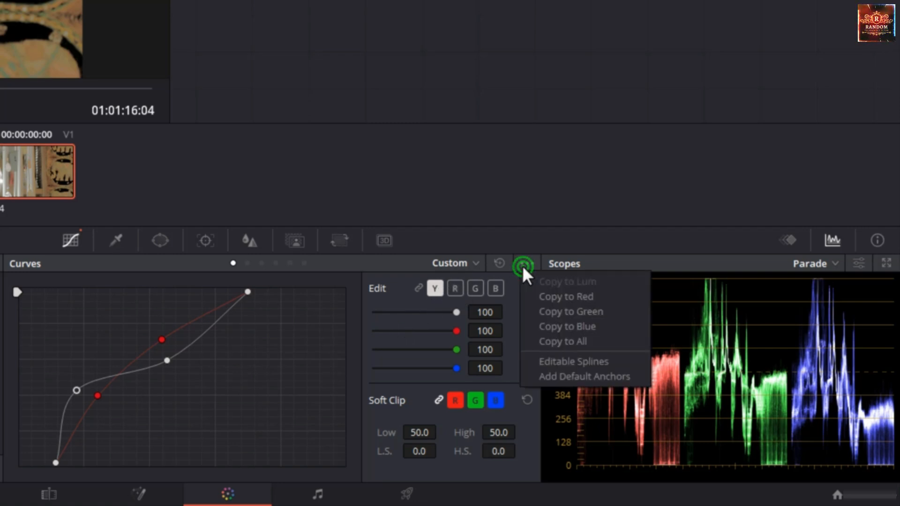
pyautogui.click(556, 296)
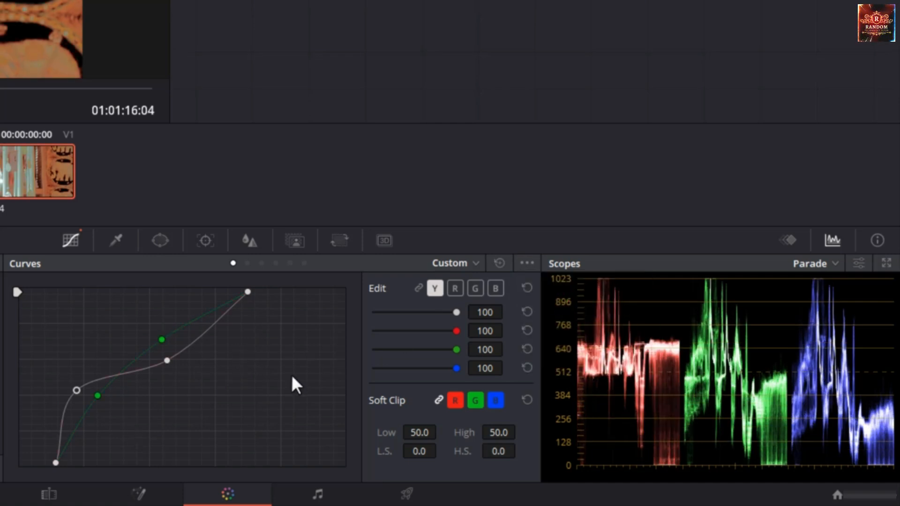
# Step: Copy the red curve to green and check the green, red and Y curves in turn
pyautogui.click(454, 288)
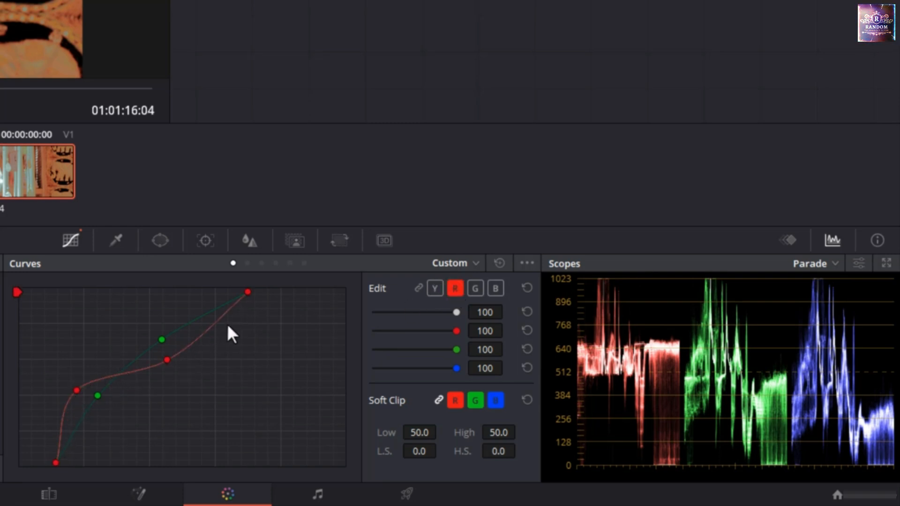
pyautogui.click(435, 290)
pyautogui.click(453, 288)
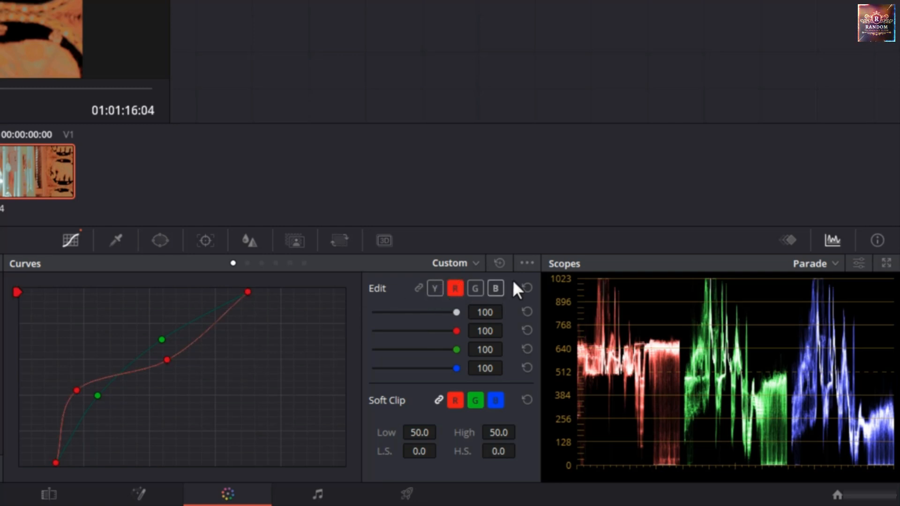
pyautogui.click(526, 263)
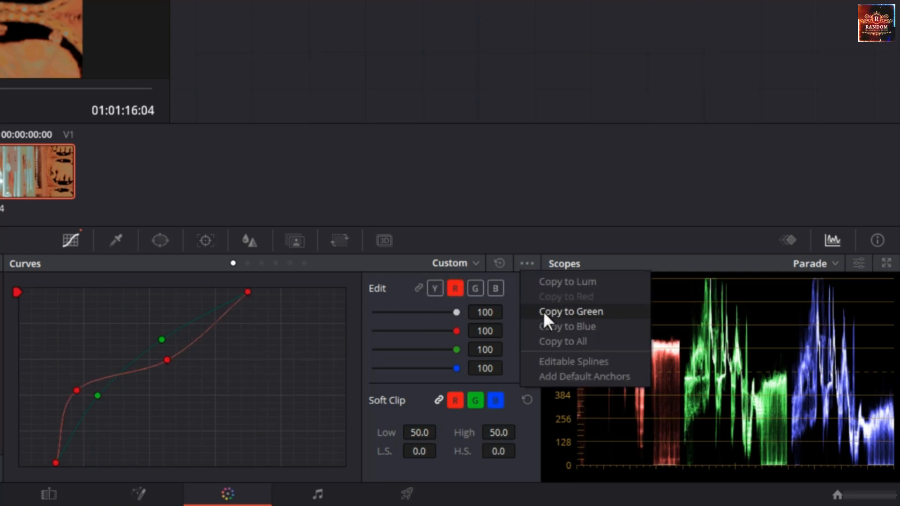
pyautogui.click(569, 323)
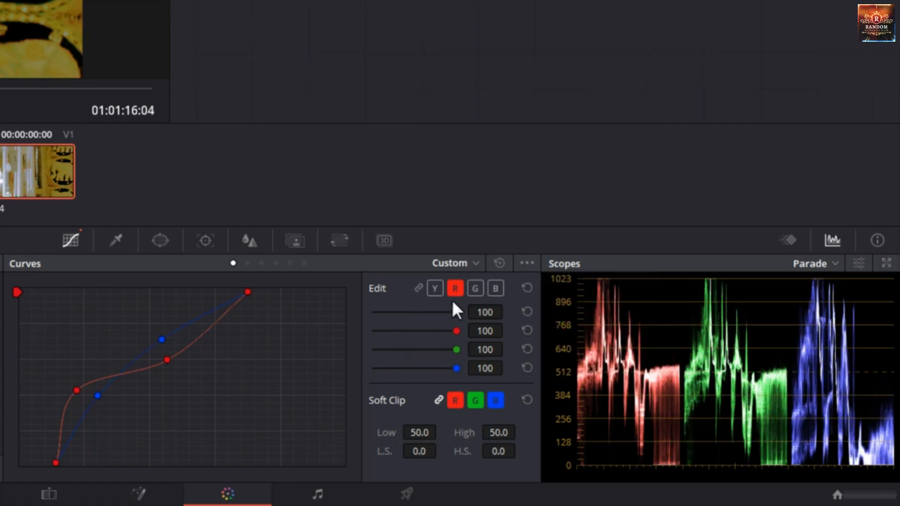
pyautogui.click(474, 289)
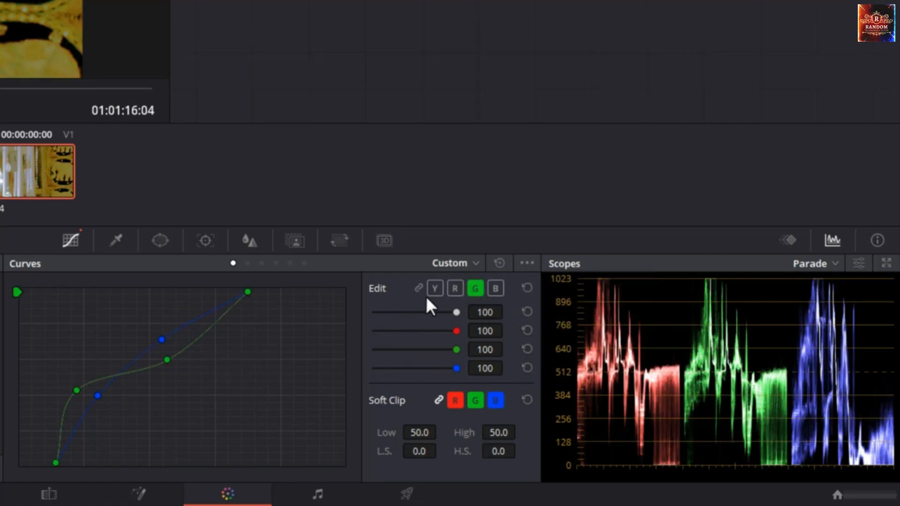
pyautogui.click(455, 289)
pyautogui.click(435, 289)
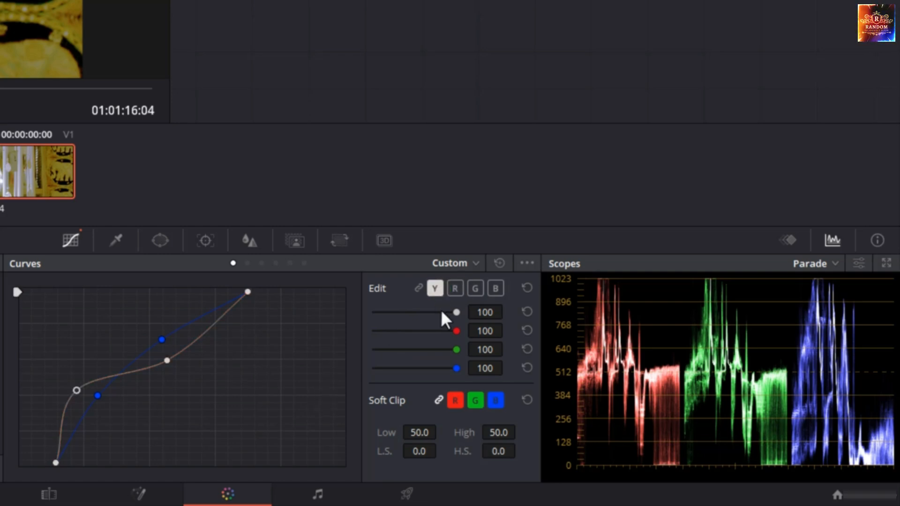
# Step: Enable Editable Splines and reshape the Y curve with the handles of its upper midtone and shadow points
pyautogui.click(526, 263)
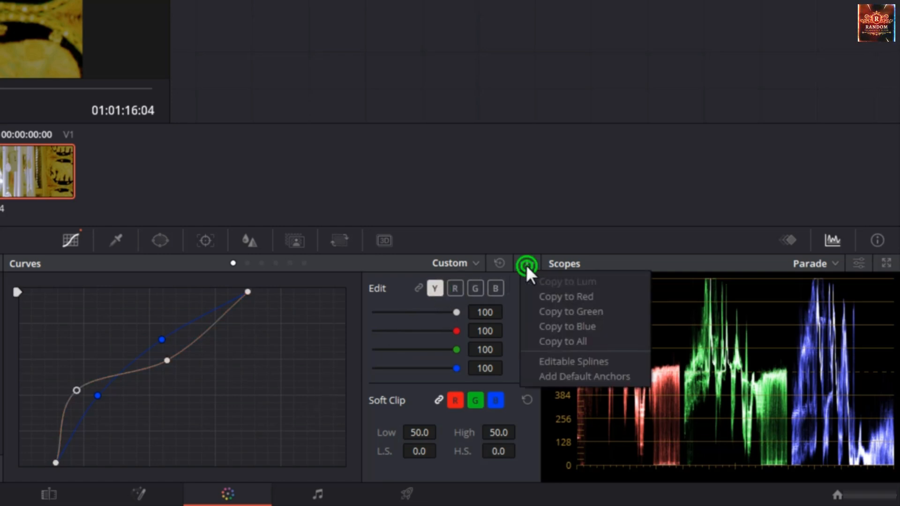
pyautogui.click(530, 363)
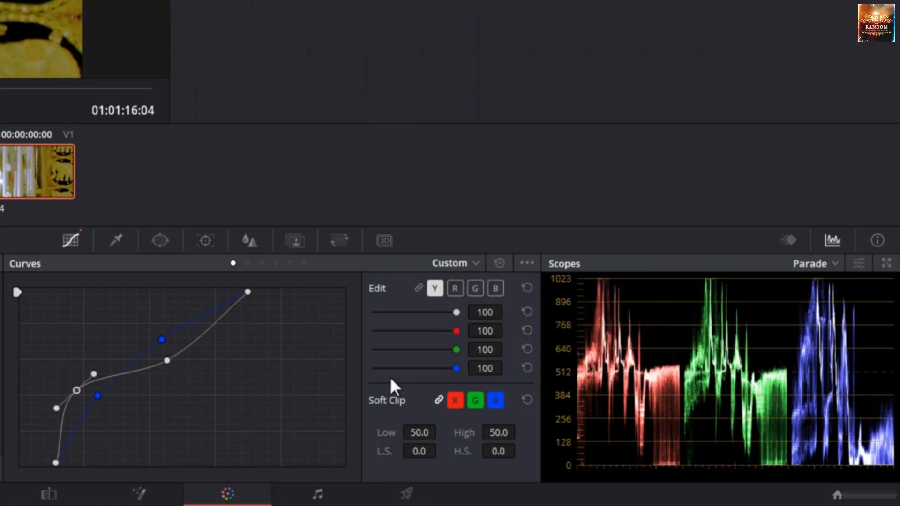
pyautogui.click(167, 360)
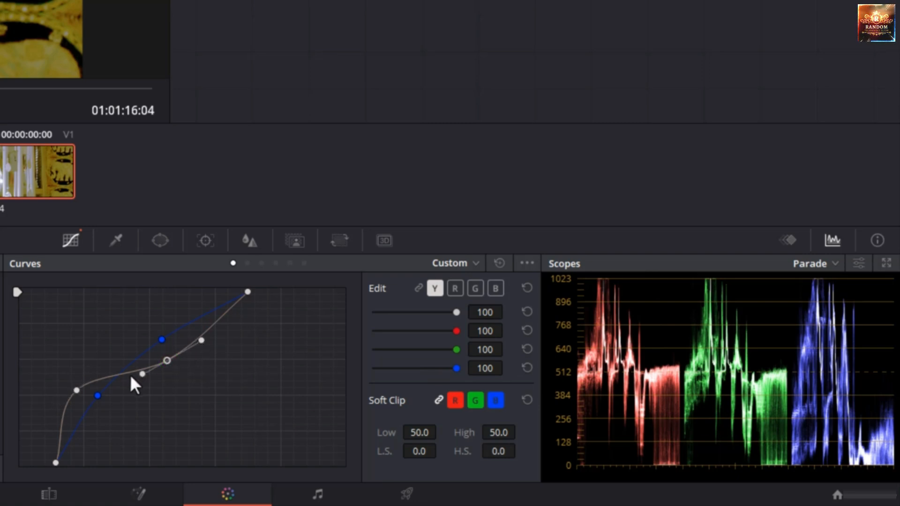
pyautogui.moveTo(201, 341); pyautogui.dragTo(206, 356)
pyautogui.moveTo(132, 361); pyautogui.dragTo(142, 377)
pyautogui.moveTo(187, 343); pyautogui.dragTo(212, 349)
pyautogui.click(77, 390)
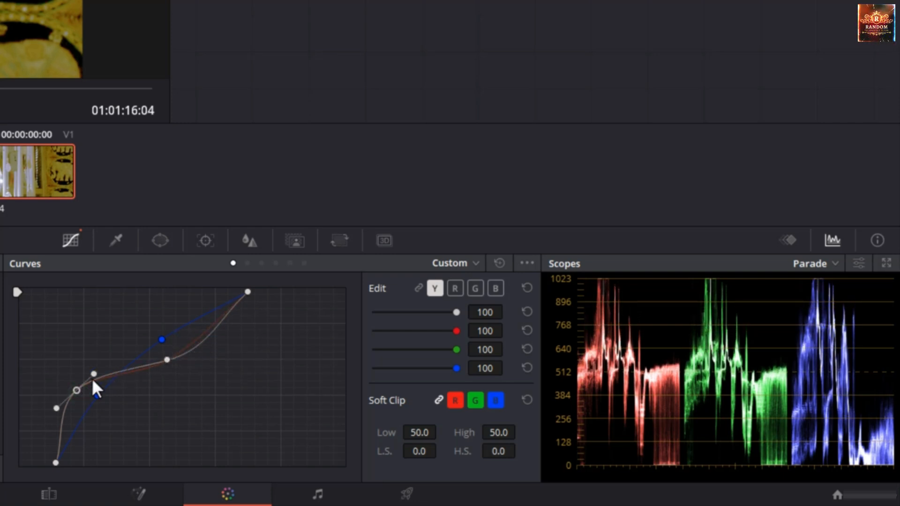
pyautogui.moveTo(94, 374); pyautogui.dragTo(110, 385)
# Step: Bend both ends of the Y curve using the spline handles of its white and black points
pyautogui.click(247, 291)
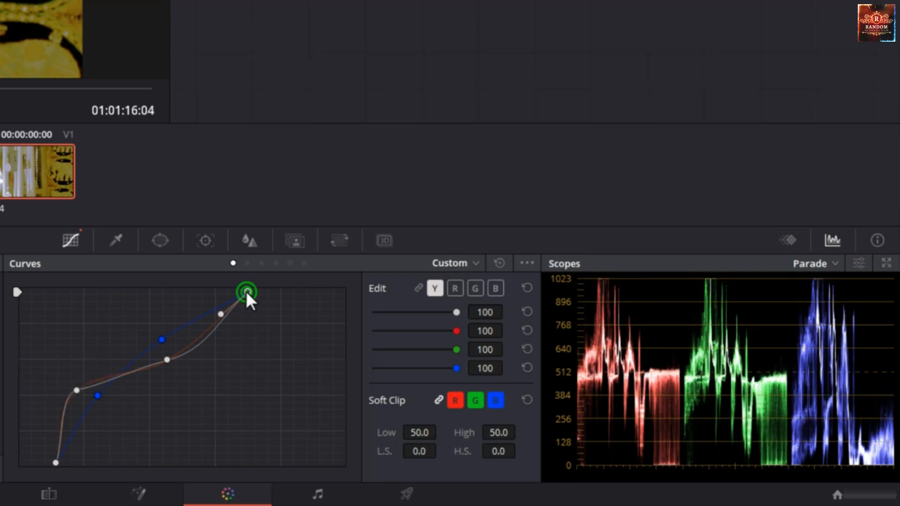
pyautogui.moveTo(221, 315); pyautogui.dragTo(240, 348)
pyautogui.click(63, 438)
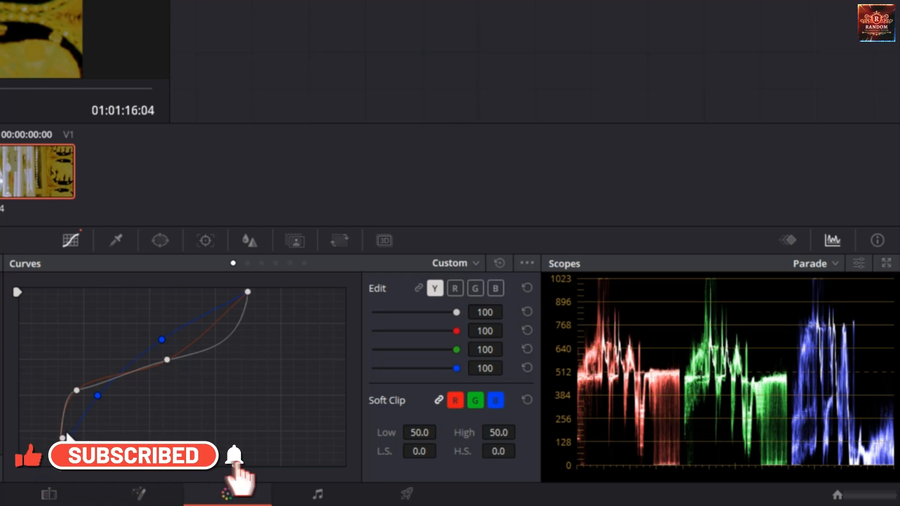
pyautogui.moveTo(64, 437); pyautogui.dragTo(129, 423)
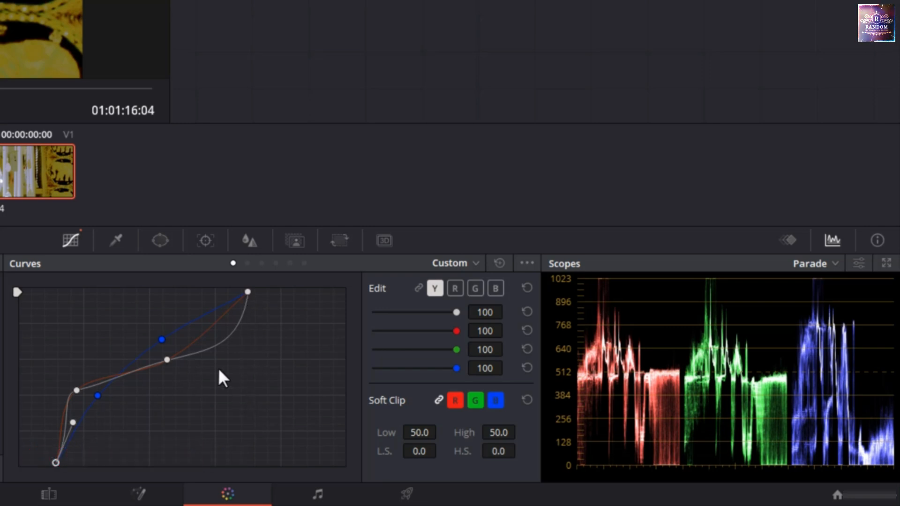
# Step: Reset all the curves and turn off Editable Splines
pyautogui.click(498, 263)
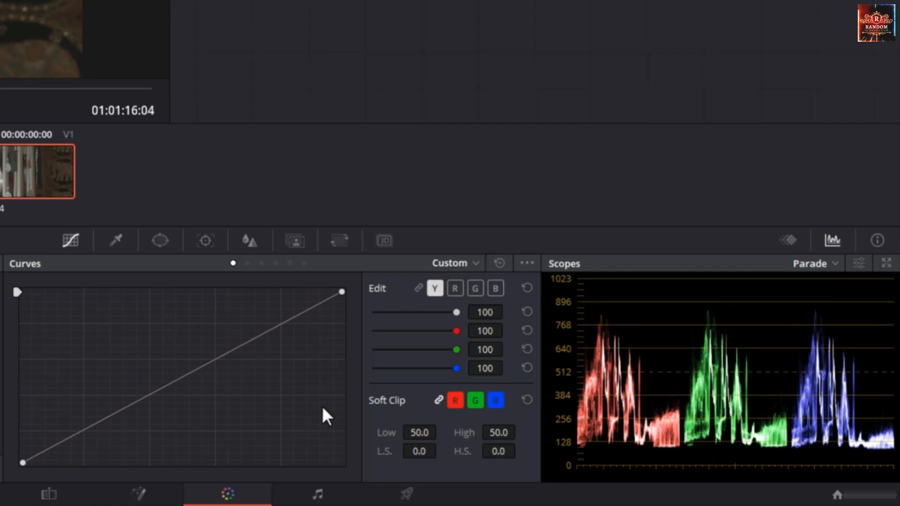
pyautogui.click(526, 264)
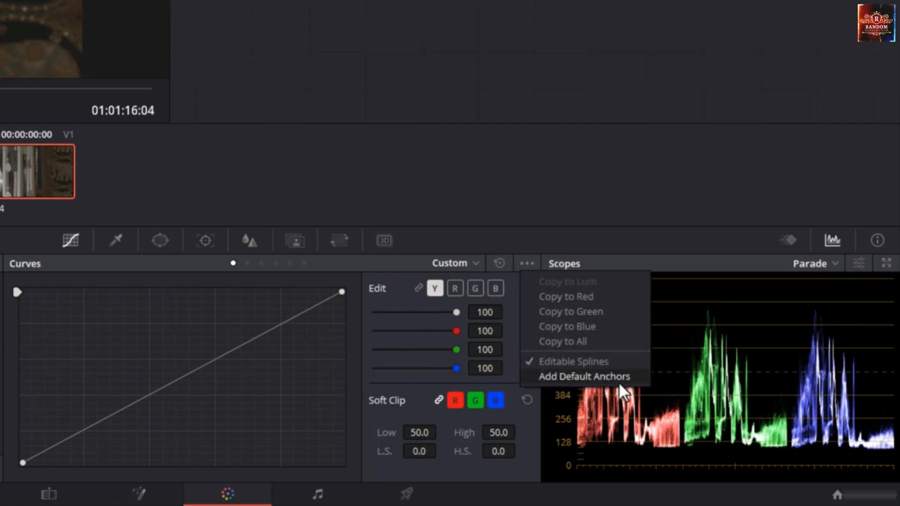
pyautogui.click(538, 360)
# Step: Add default anchors to the curves and try raising the highlight anchor on the Y curve, undoing the changes
pyautogui.click(526, 263)
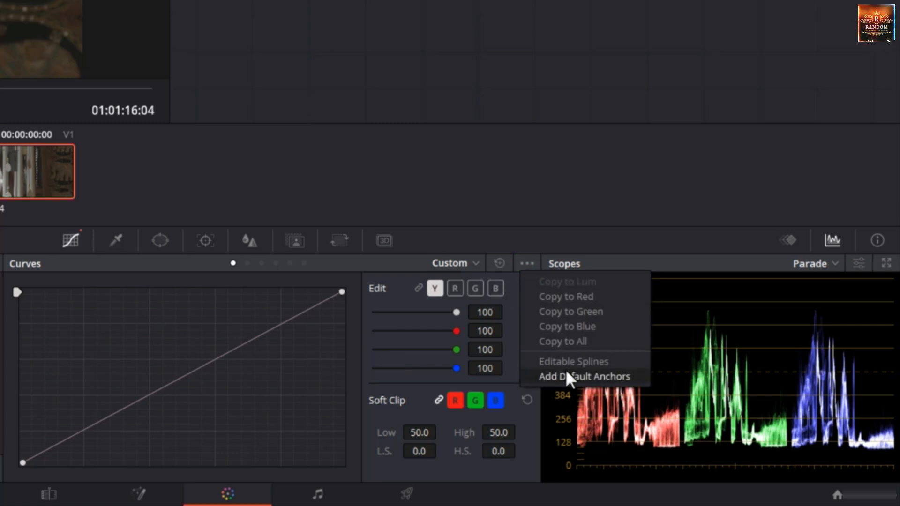
pyautogui.click(565, 376)
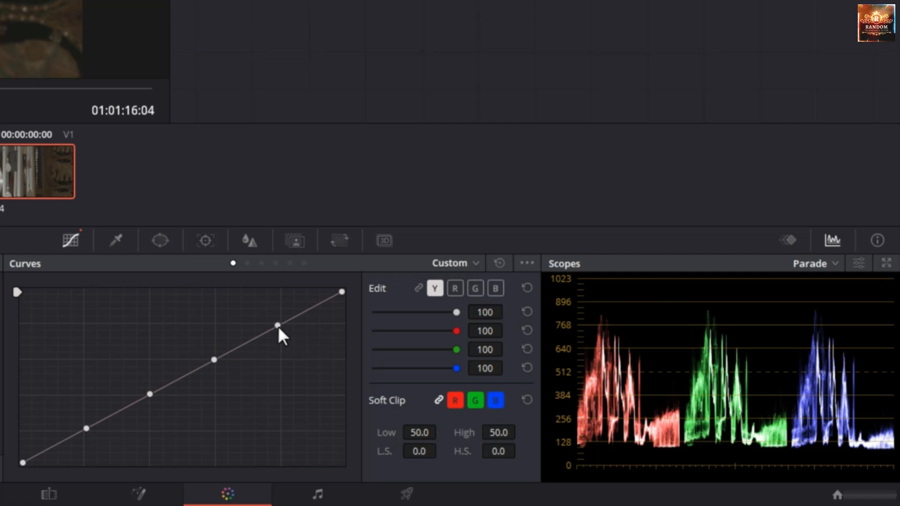
pyautogui.moveTo(278, 325)
pyautogui.mouseDown()
pyautogui.moveTo(281, 343)
pyautogui.moveTo(269, 313)
pyautogui.mouseUp()
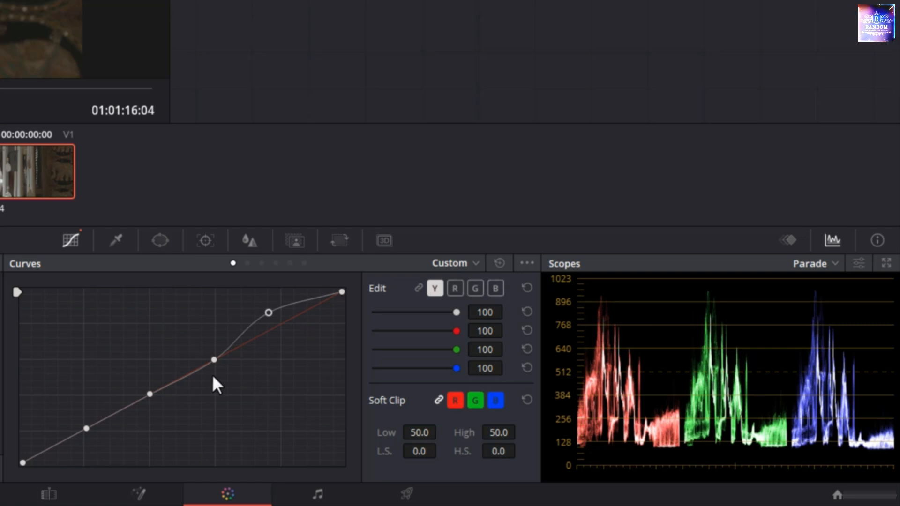
pyautogui.moveTo(268, 313); pyautogui.dragTo(274, 328)
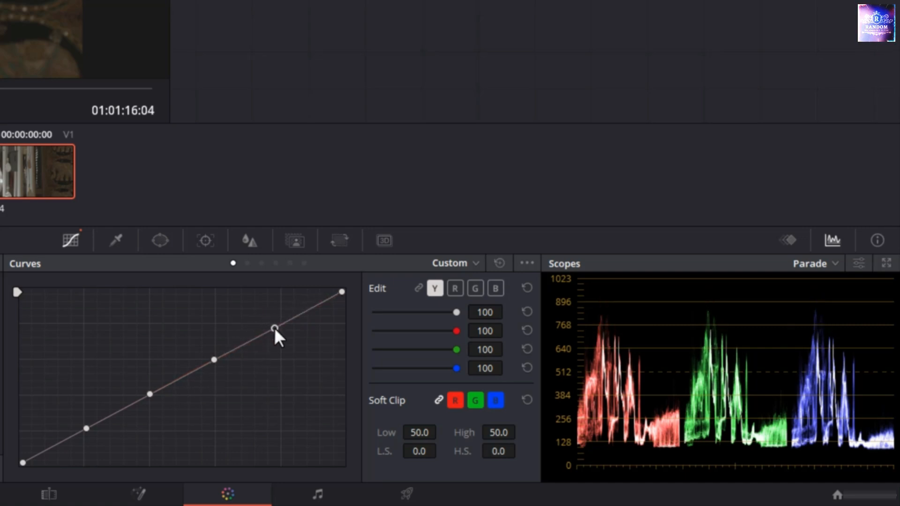
pyautogui.hotkey('ctrl', 'z')
pyautogui.hotkey('ctrl', 'z')
pyautogui.hotkey('ctrl', 'z')
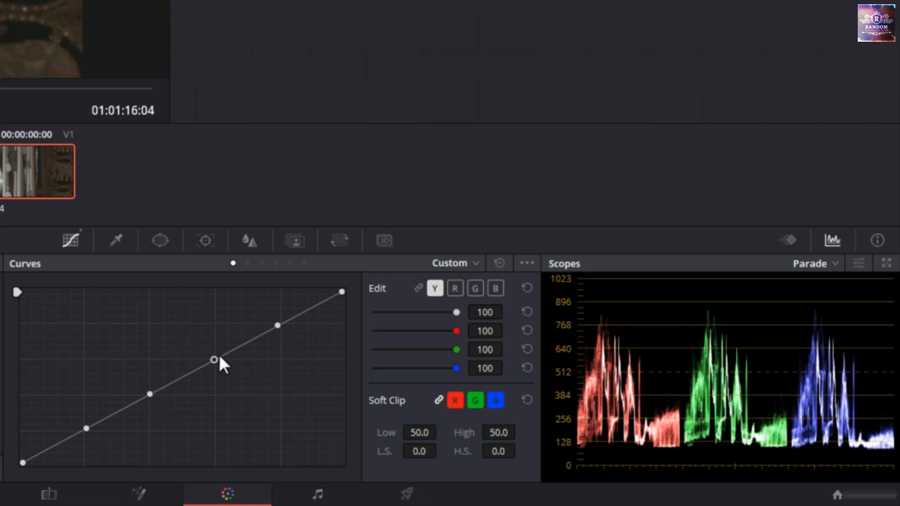
# Step: Raise the Y curve's upper midtone and shadow anchors, and try lifting the lower midtone anchor before bringing it back near the line
pyautogui.moveTo(214, 358); pyautogui.dragTo(206, 338)
pyautogui.moveTo(86, 428)
pyautogui.mouseDown()
pyautogui.moveTo(96, 439)
pyautogui.moveTo(80, 421)
pyautogui.mouseUp()
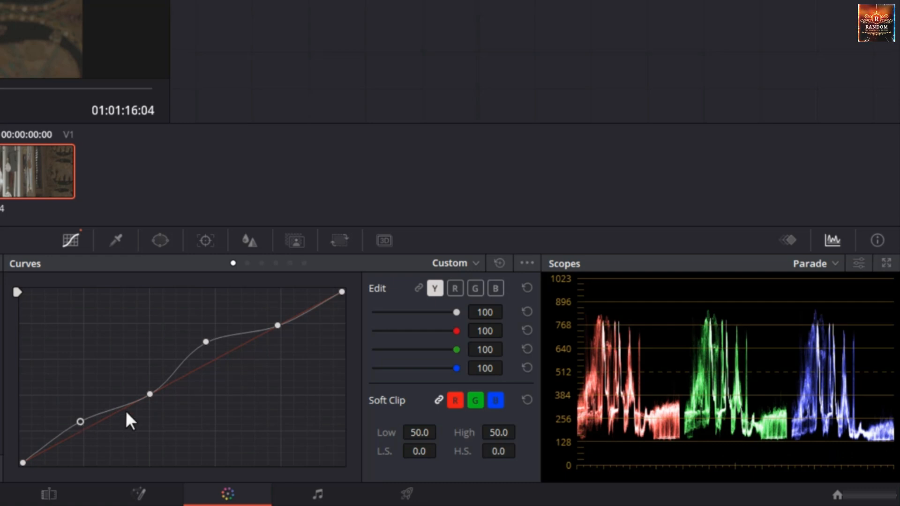
pyautogui.moveTo(148, 393); pyautogui.dragTo(132, 369)
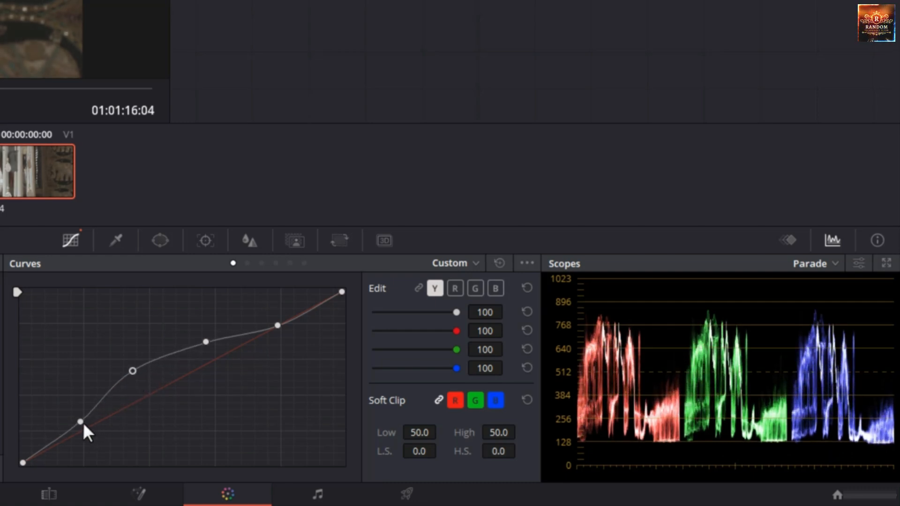
pyautogui.moveTo(132, 371); pyautogui.dragTo(149, 389)
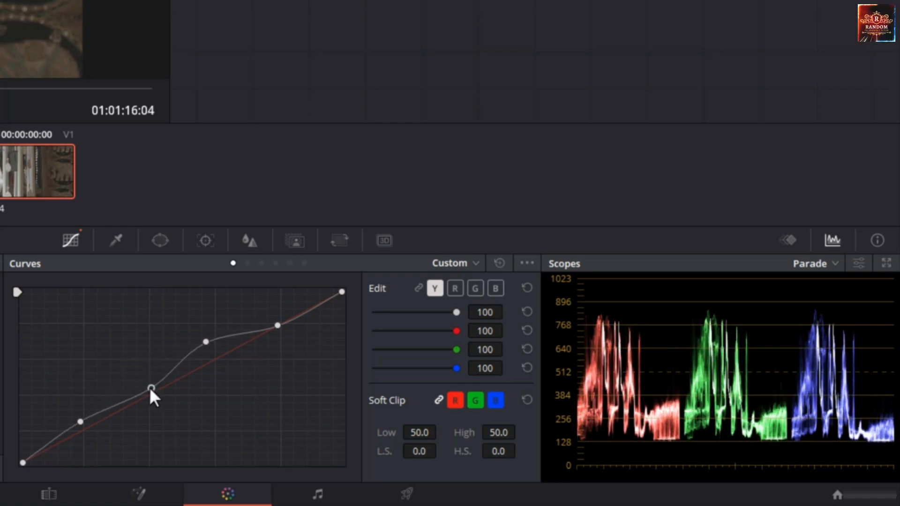
# Step: Reset all the curves and add default anchors to the linked channels
pyautogui.click(499, 264)
pyautogui.click(418, 288)
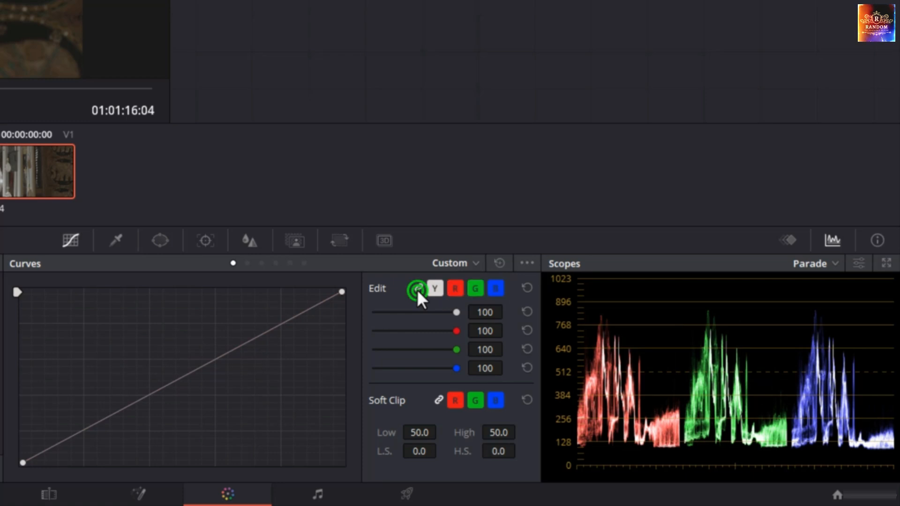
pyautogui.click(526, 263)
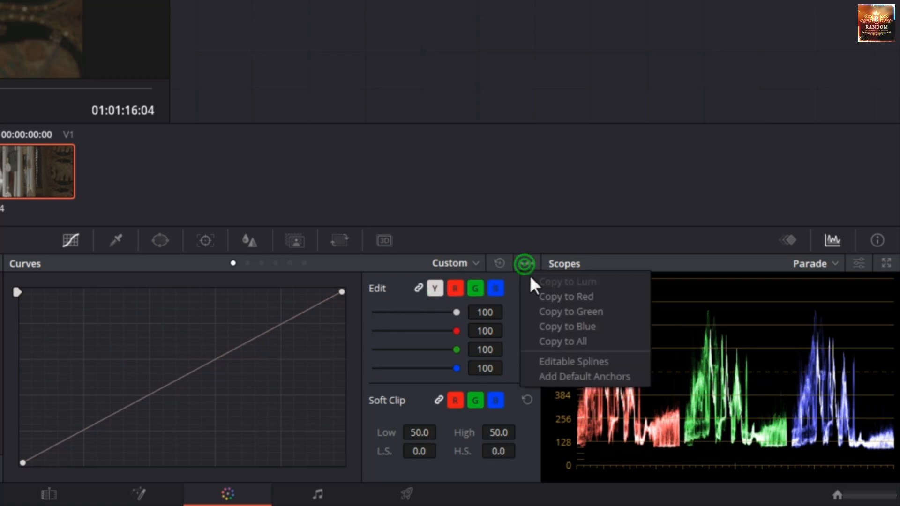
pyautogui.click(550, 378)
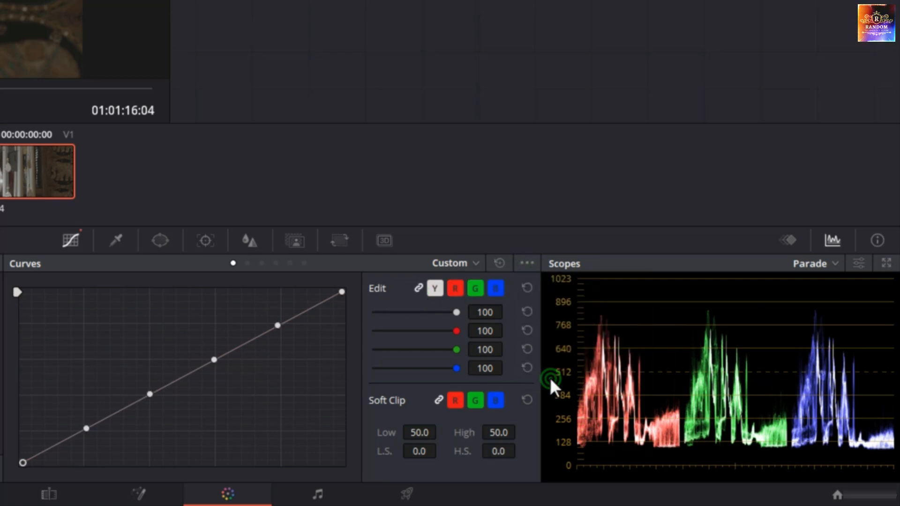
# Step: Unlink the channels and reshape only the red curve, raising its highlight and shadow anchors and lowering its lower midtone anchor
pyautogui.click(417, 289)
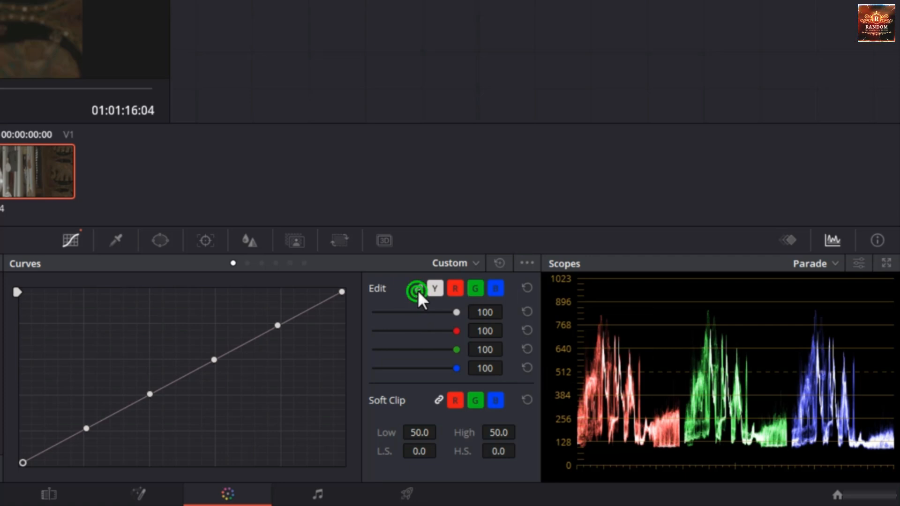
pyautogui.click(453, 290)
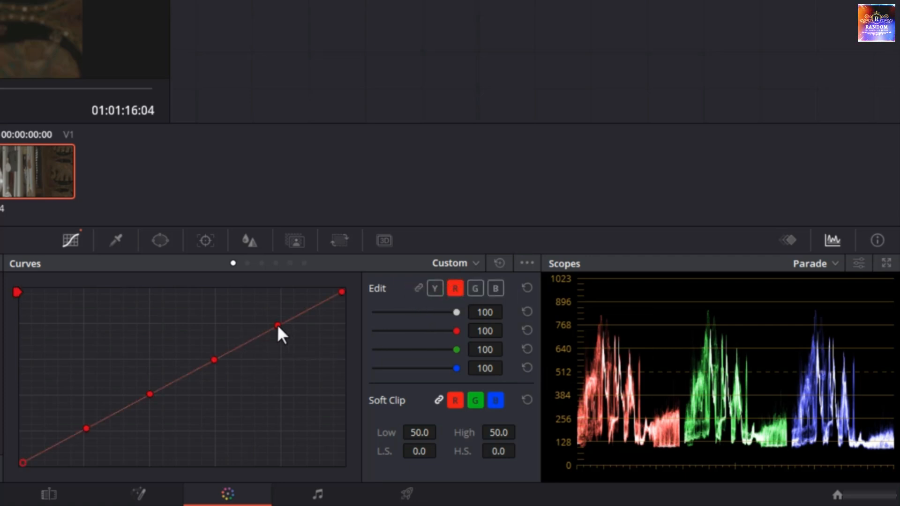
pyautogui.moveTo(277, 324); pyautogui.dragTo(271, 316)
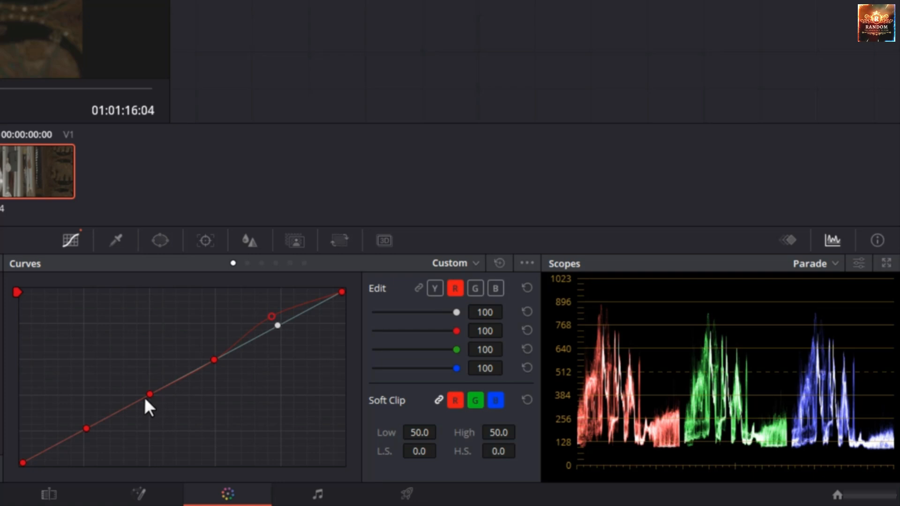
pyautogui.moveTo(150, 395); pyautogui.dragTo(155, 408)
pyautogui.moveTo(86, 428); pyautogui.dragTo(75, 419)
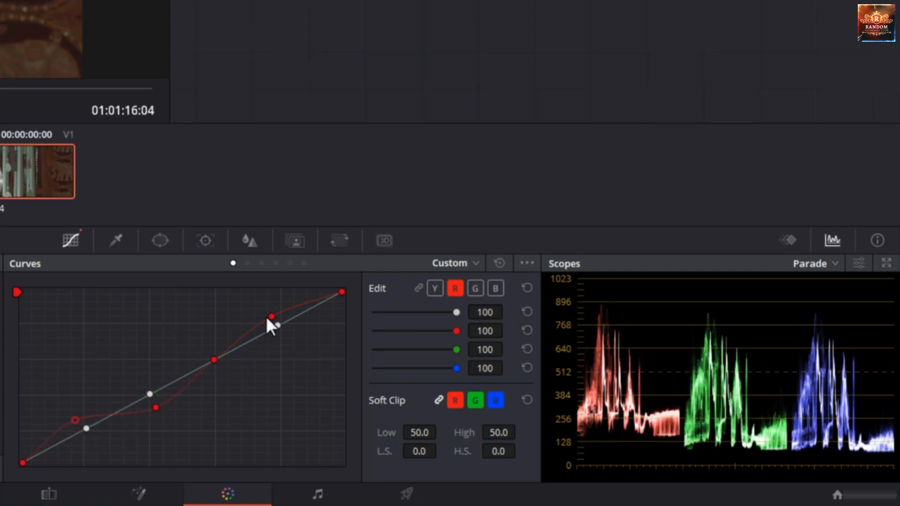
pyautogui.moveTo(268, 317); pyautogui.dragTo(268, 314)
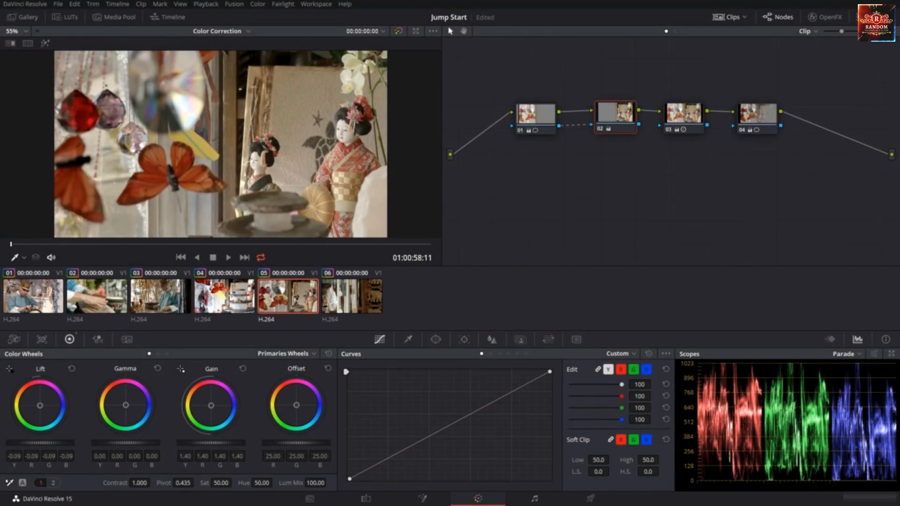
# Step: Switch the curves to Hue Vs Hue, and try shifting the primaries Hue to 6.00 before resetting it to its default
pyautogui.click(628, 355)
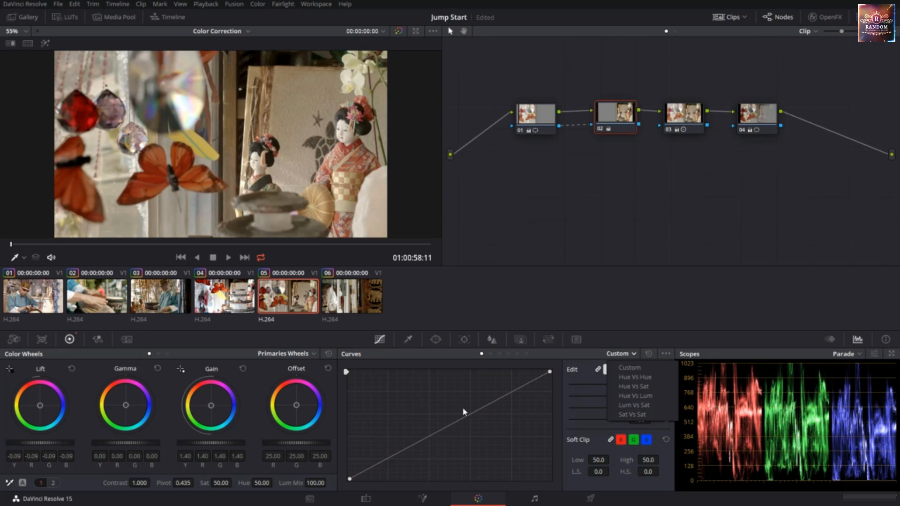
pyautogui.click(643, 378)
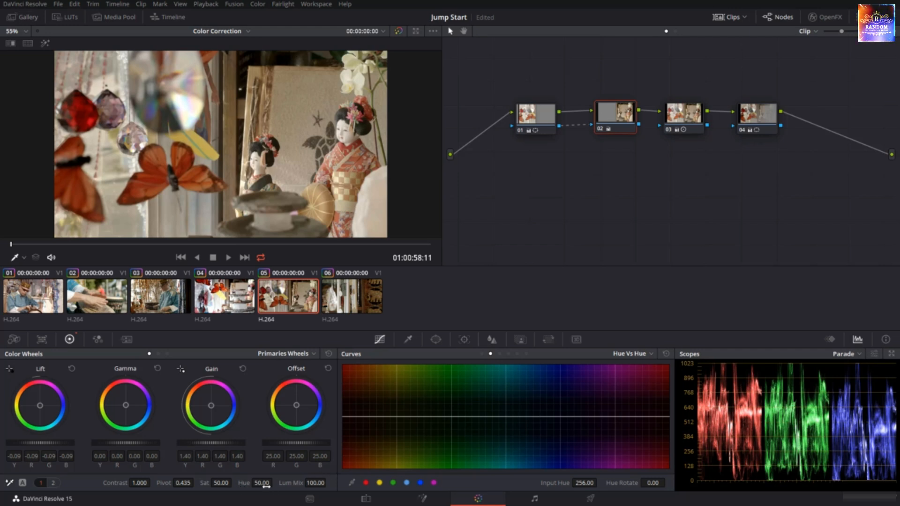
pyautogui.moveTo(275, 482); pyautogui.dragTo(275, 483)
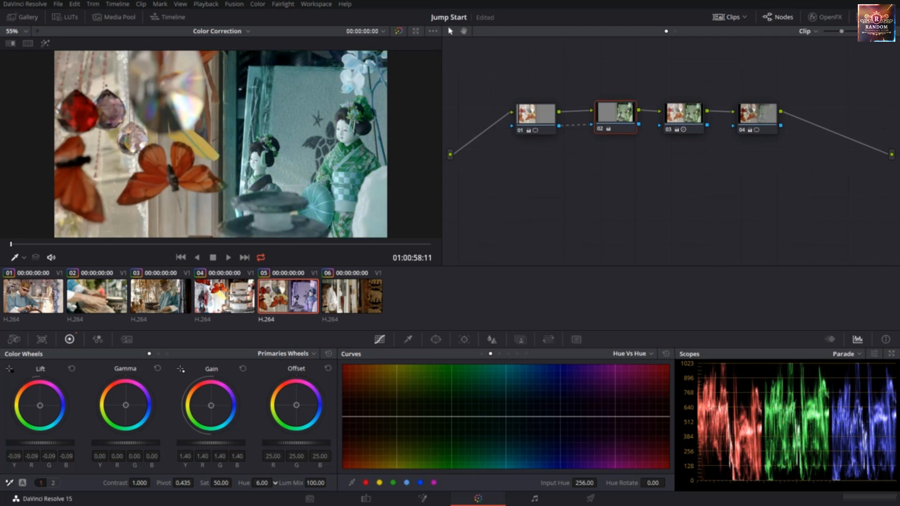
pyautogui.doubleClick(244, 483)
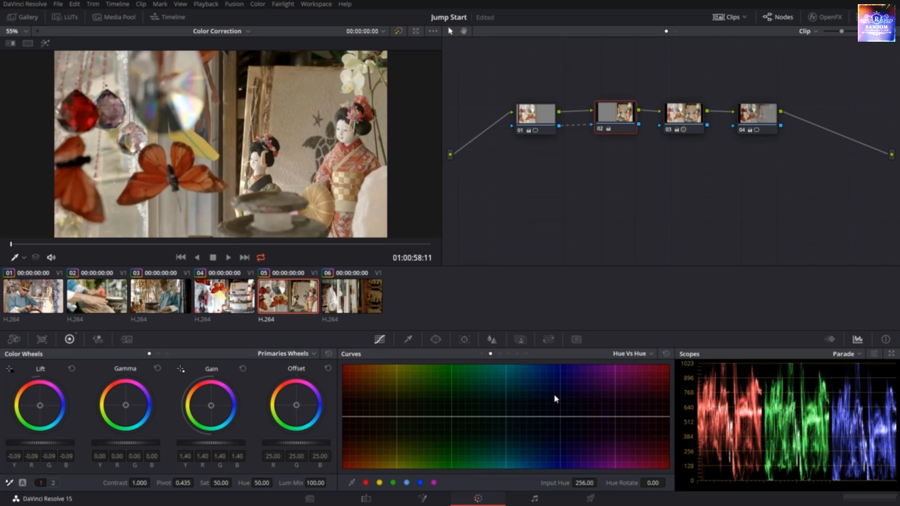
# Step: Try adding orange, cyan and blue points to the Hue Vs Hue curve, raising cyan and lowering blue, and reset the curve
pyautogui.click(412, 417)
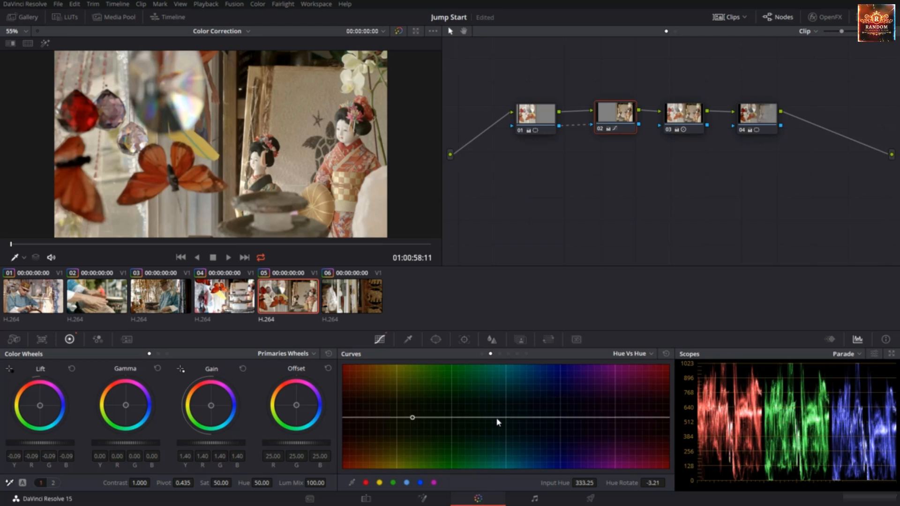
pyautogui.moveTo(496, 418); pyautogui.dragTo(558, 454)
pyautogui.click(547, 399)
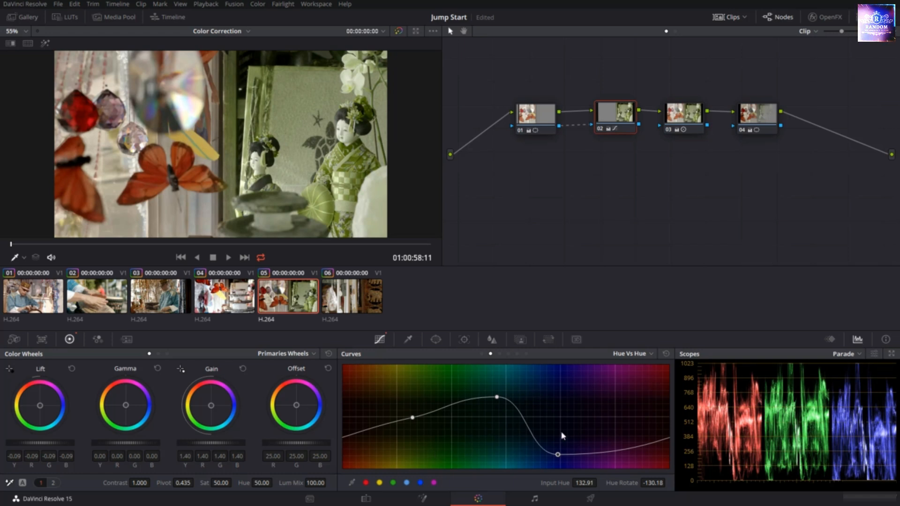
pyautogui.click(666, 354)
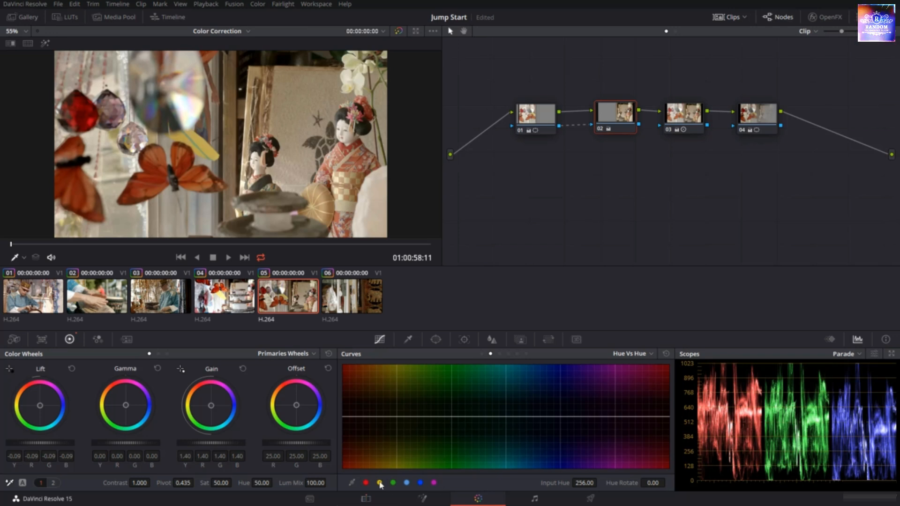
# Step: Add the preset yellow range to the Hue Vs Hue curve, raise its center point, and lower it to a rotation of about -145
pyautogui.click(380, 485)
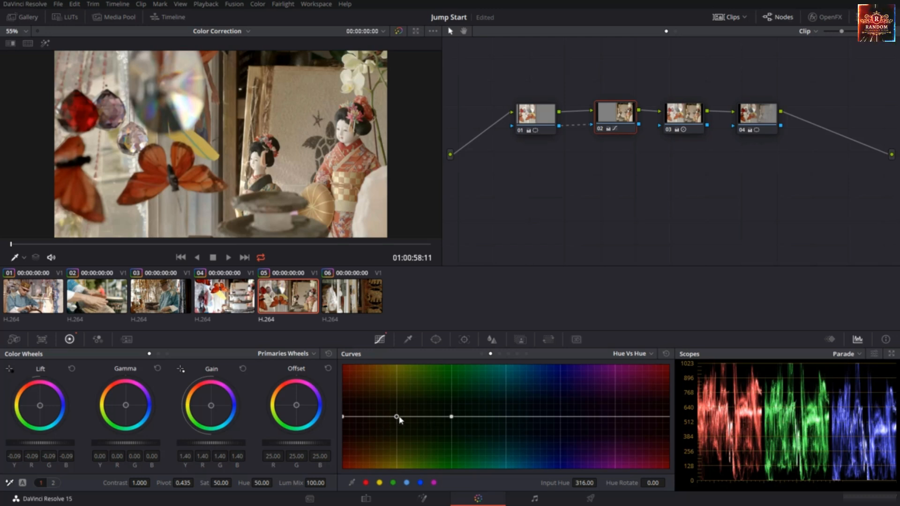
pyautogui.moveTo(396, 417); pyautogui.dragTo(395, 368)
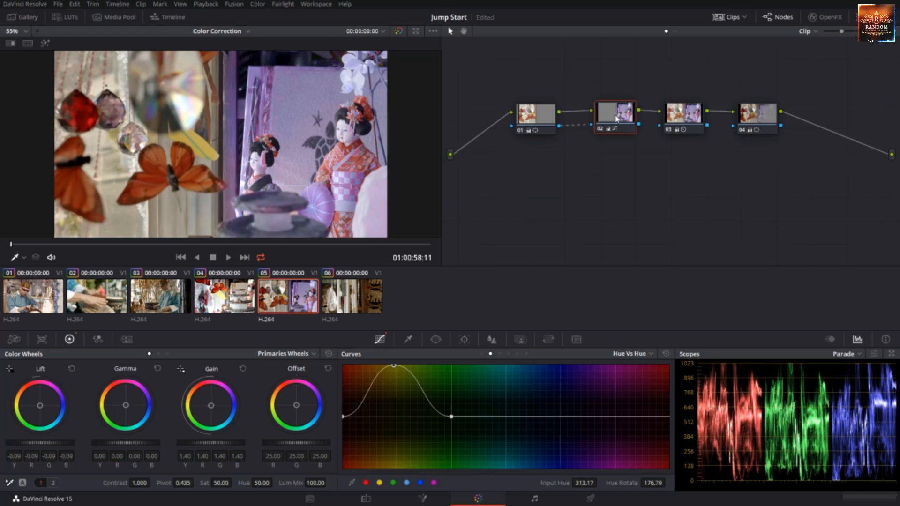
pyautogui.moveTo(617, 119)
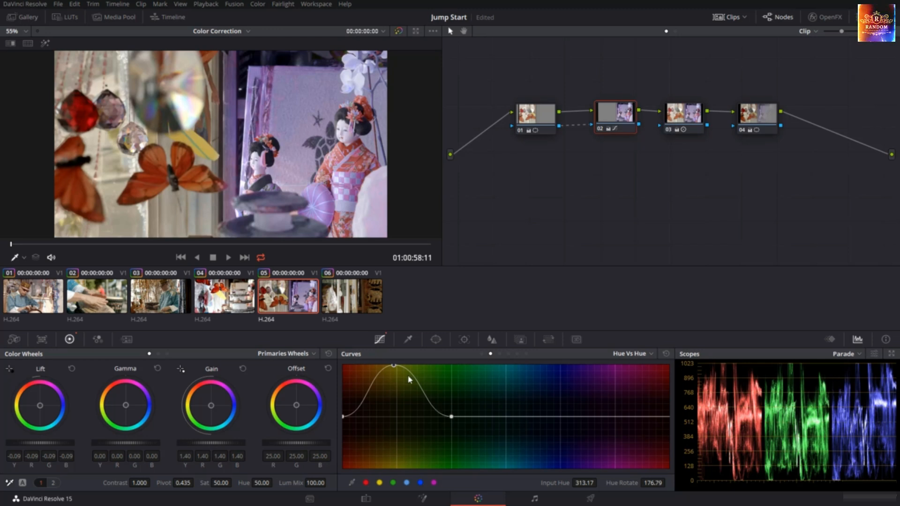
pyautogui.moveTo(394, 366); pyautogui.dragTo(397, 463)
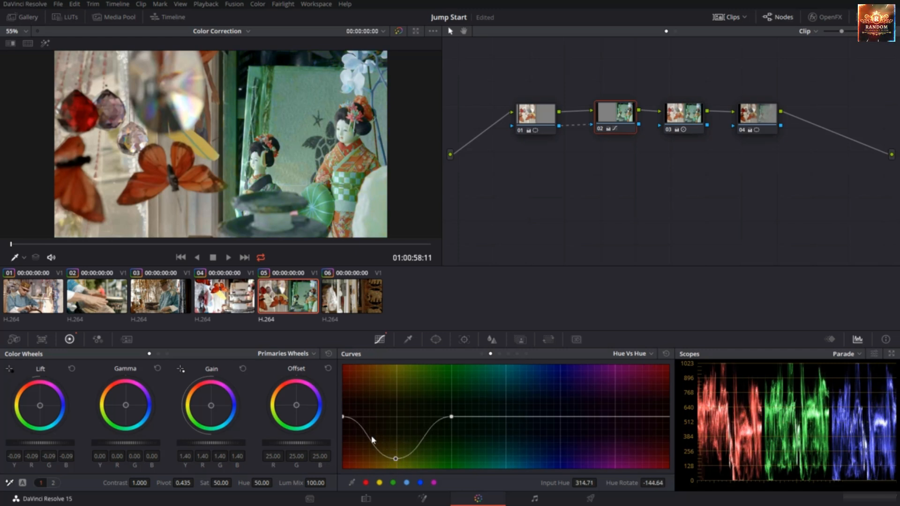
# Step: Add a raised point on each side of the lowered yellow point, and ease both back to slightly above the line
pyautogui.moveTo(370, 441); pyautogui.dragTo(374, 369)
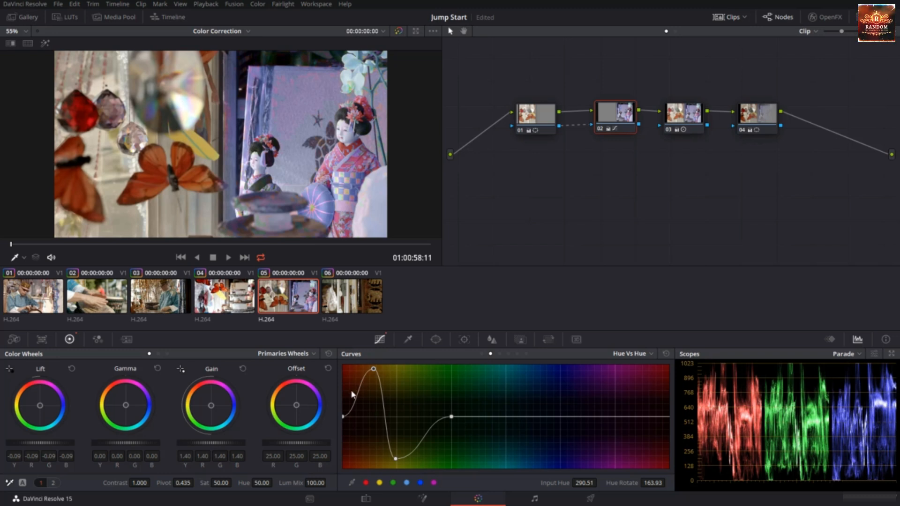
pyautogui.moveTo(420, 432); pyautogui.dragTo(424, 367)
pyautogui.moveTo(424, 372); pyautogui.dragTo(424, 406)
pyautogui.moveTo(374, 370); pyautogui.dragTo(371, 399)
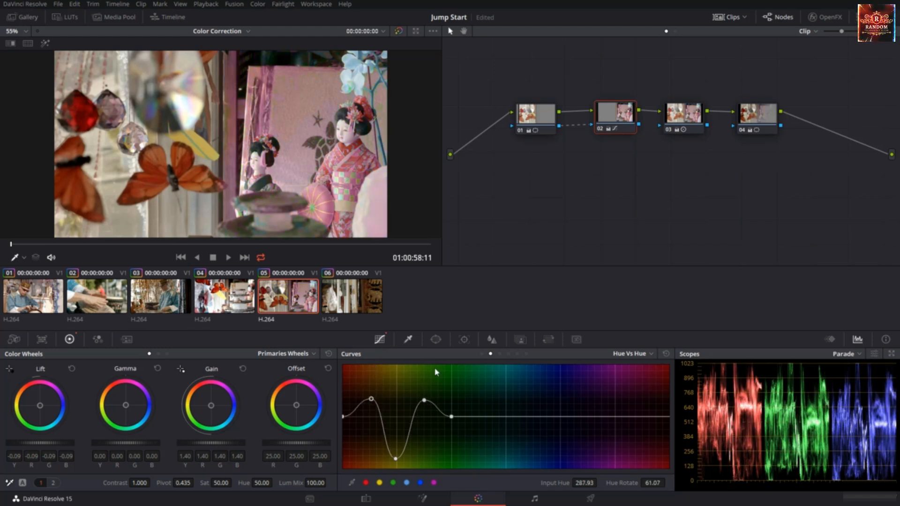
# Step: Delete the two added side points and the lowered yellow point from the Hue Vs Hue curve
pyautogui.rightClick(424, 401)
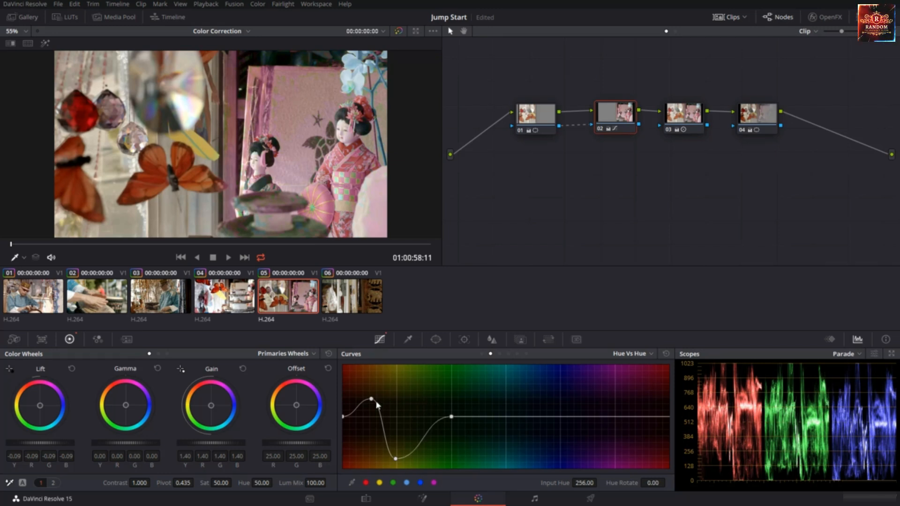
pyautogui.rightClick(371, 399)
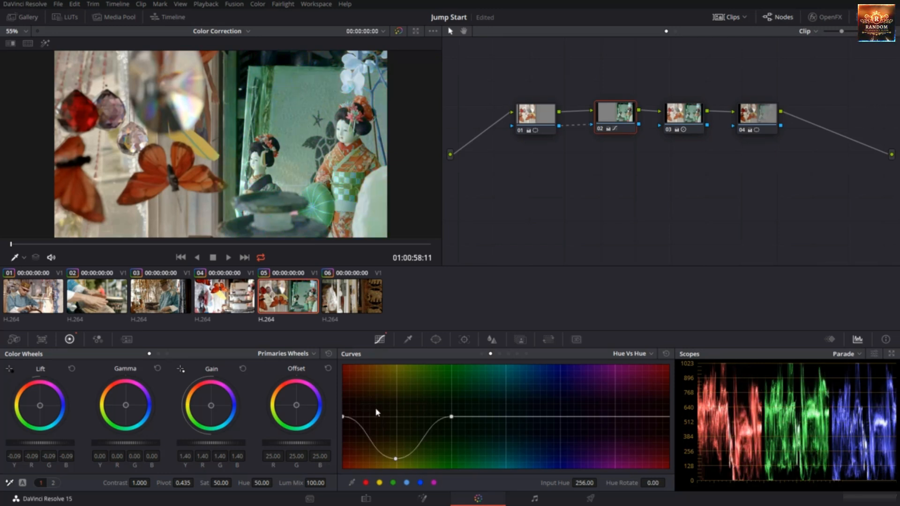
pyautogui.rightClick(396, 459)
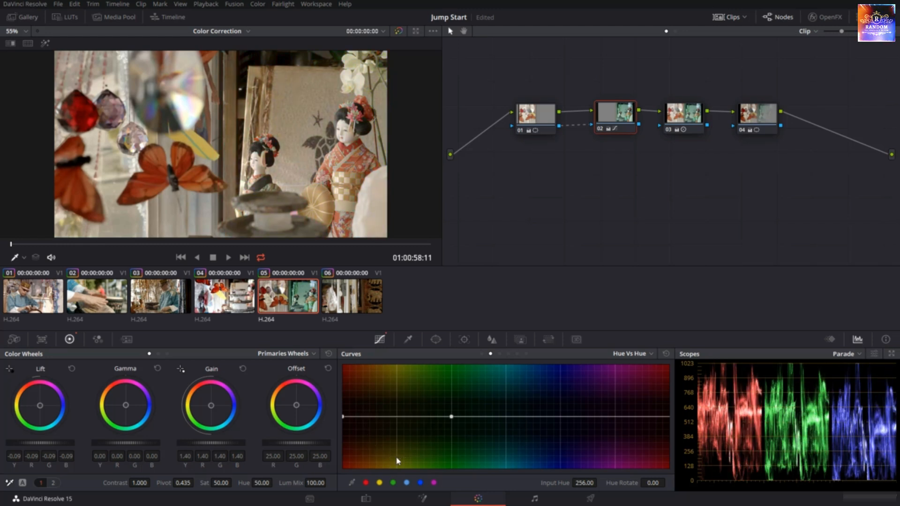
# Step: Try a new yellow point lowered to a hue rotation of about -135, and reset the Hue Vs Hue curve
pyautogui.click(398, 416)
pyautogui.moveTo(399, 416); pyautogui.dragTo(395, 456)
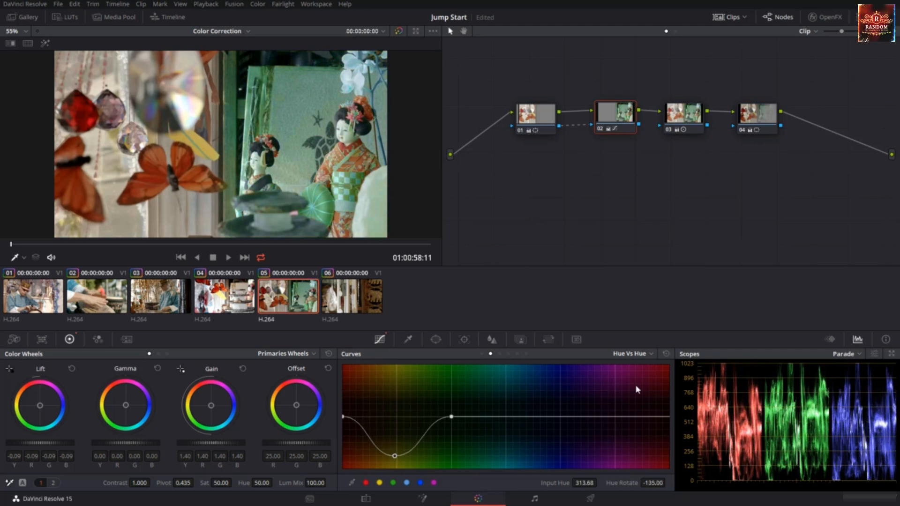
pyautogui.click(668, 354)
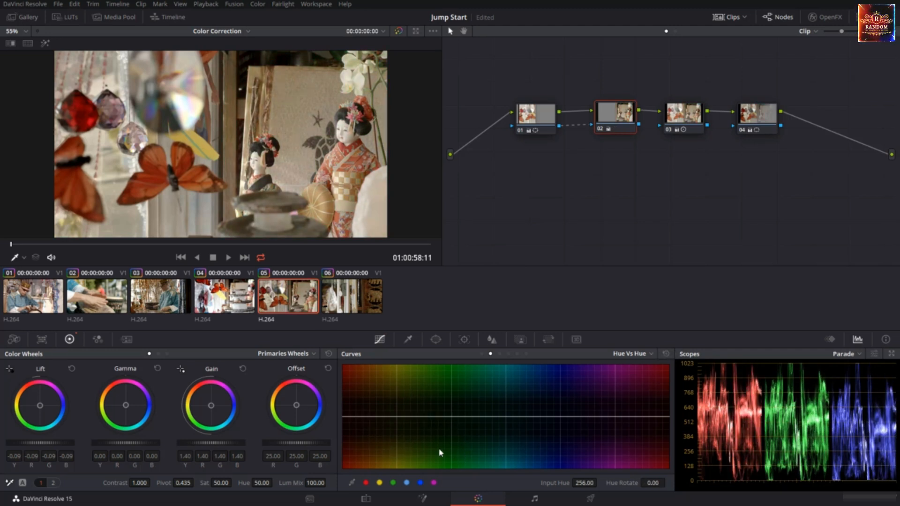
# Step: Add the preset red range, try rotating it to about 145 and -162, undo an extra orange point, and reset the curve
pyautogui.click(366, 483)
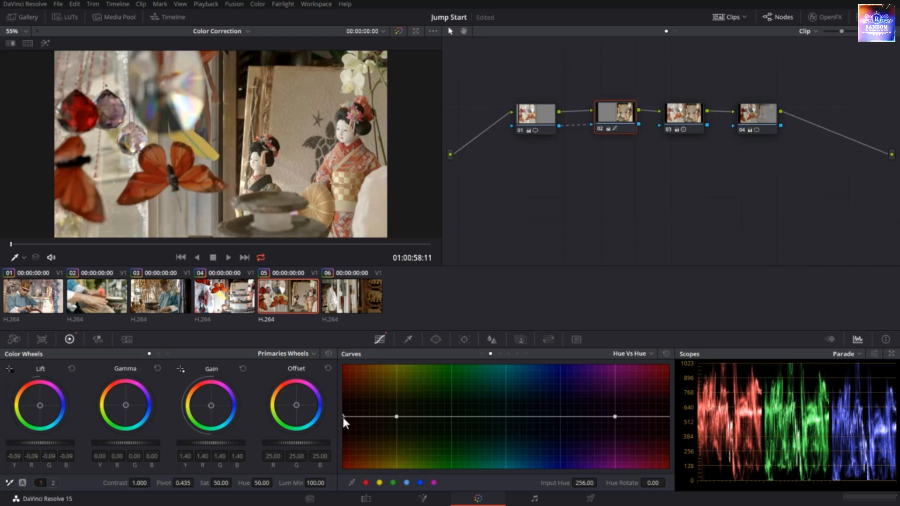
pyautogui.moveTo(342, 415); pyautogui.dragTo(342, 375)
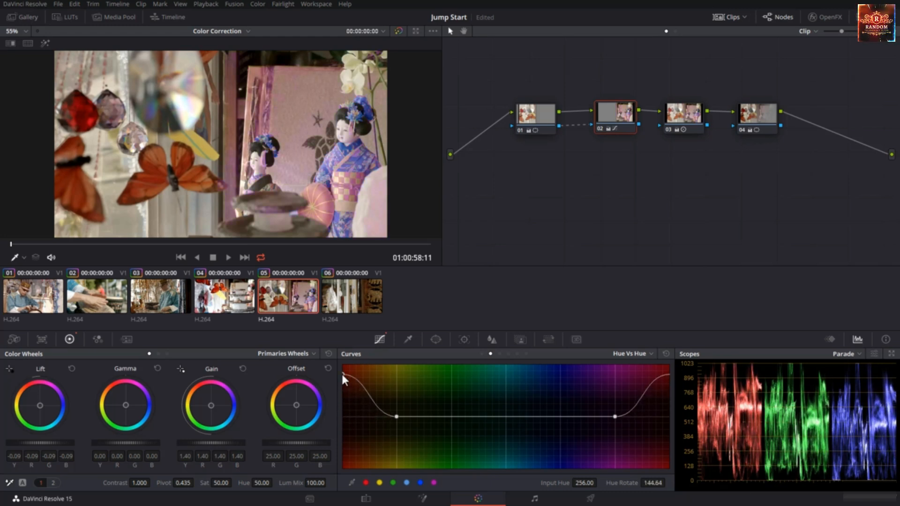
pyautogui.moveTo(341, 374); pyautogui.dragTo(345, 463)
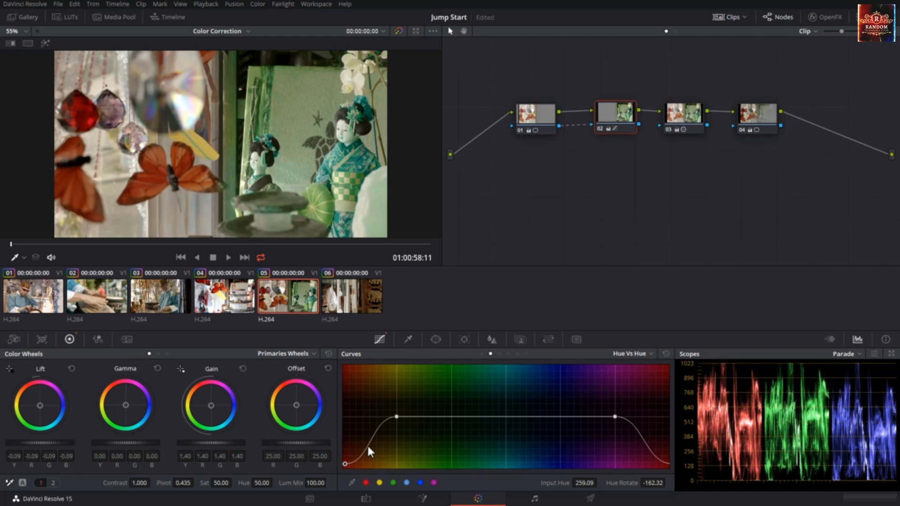
pyautogui.moveTo(367, 446); pyautogui.dragTo(375, 381)
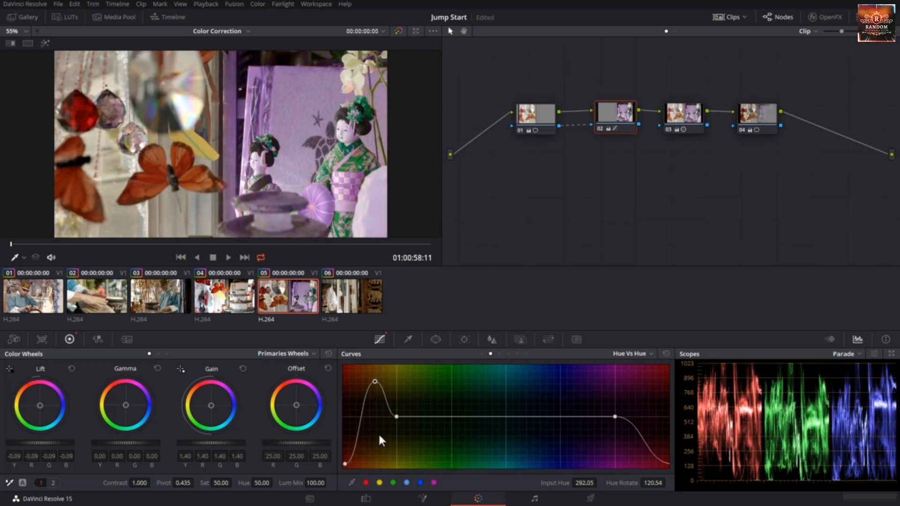
pyautogui.hotkey('ctrl', 'z')
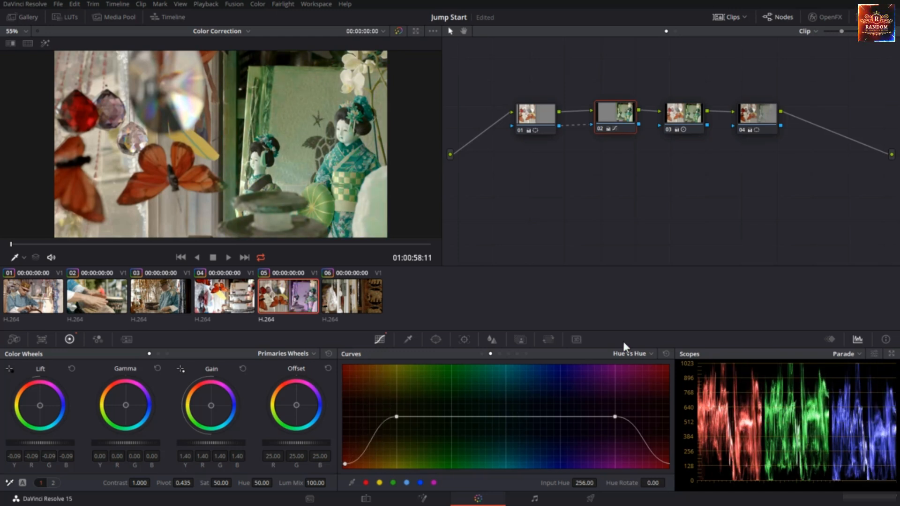
pyautogui.click(668, 354)
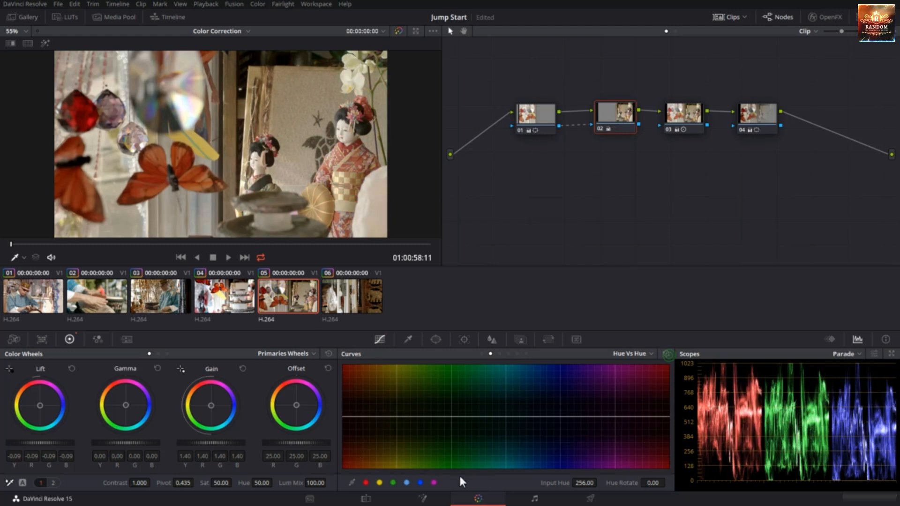
# Step: Add the preset green range, try hue rotations of about 143 and -108 on its center point, and reset the curve
pyautogui.click(393, 482)
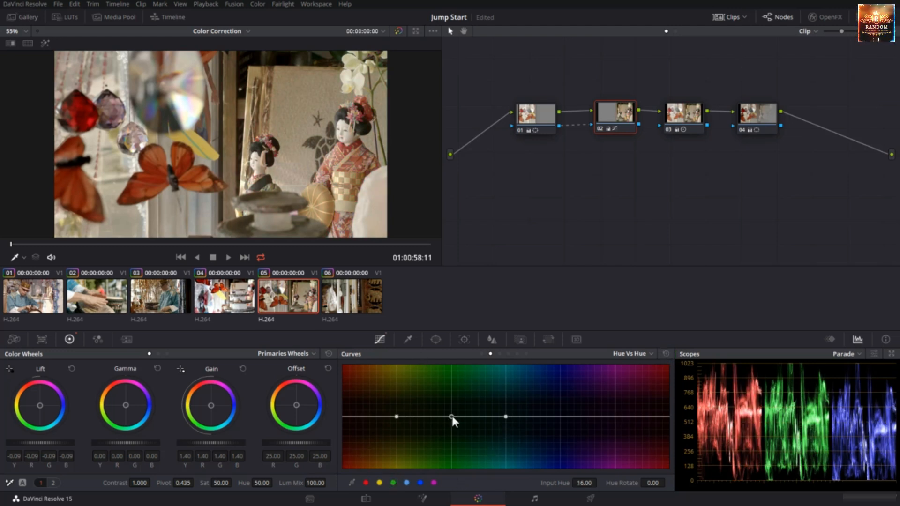
pyautogui.moveTo(452, 416); pyautogui.dragTo(467, 375)
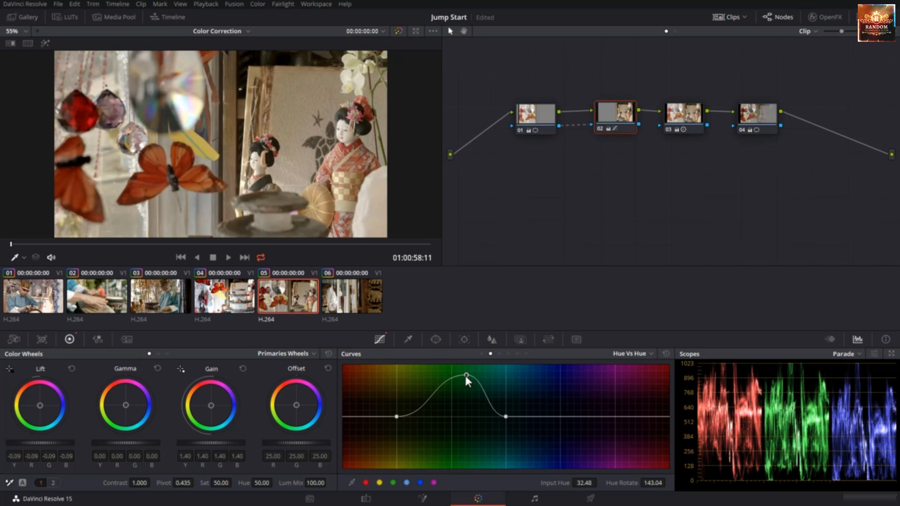
pyautogui.moveTo(465, 376); pyautogui.dragTo(439, 448)
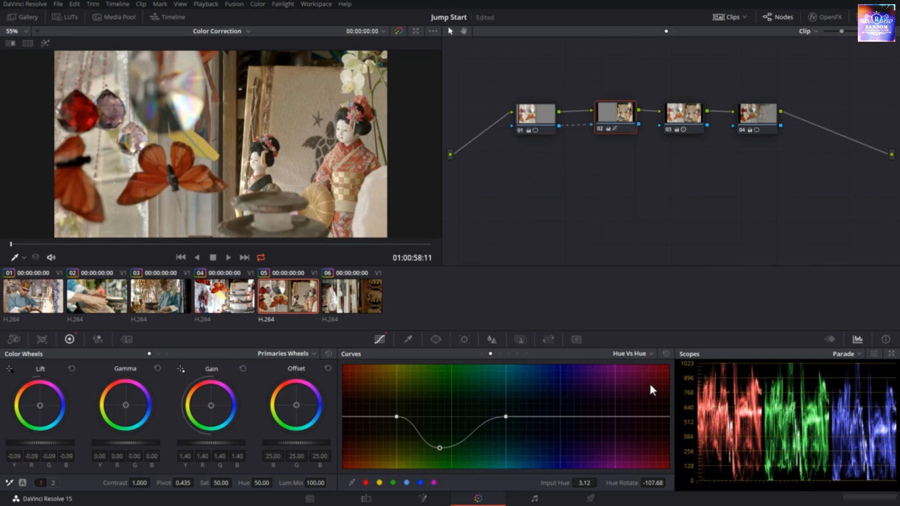
pyautogui.click(667, 354)
# Step: Add the preset blue range, try moving its center point down toward magenta to about -116, and reset the curve
pyautogui.click(420, 483)
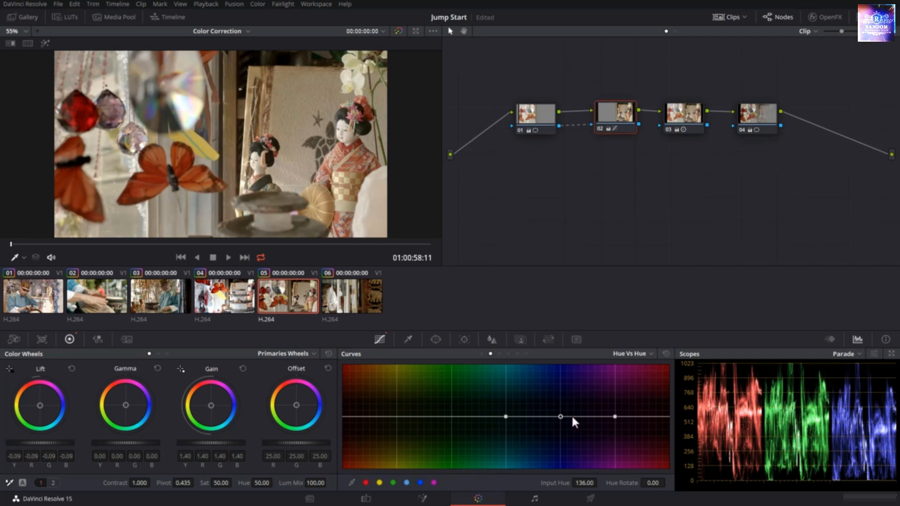
pyautogui.moveTo(559, 416); pyautogui.dragTo(620, 452)
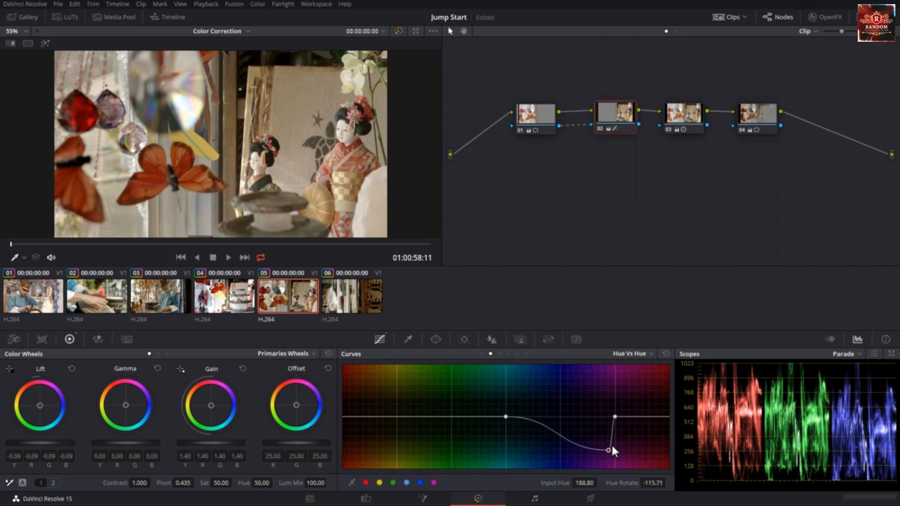
pyautogui.click(665, 354)
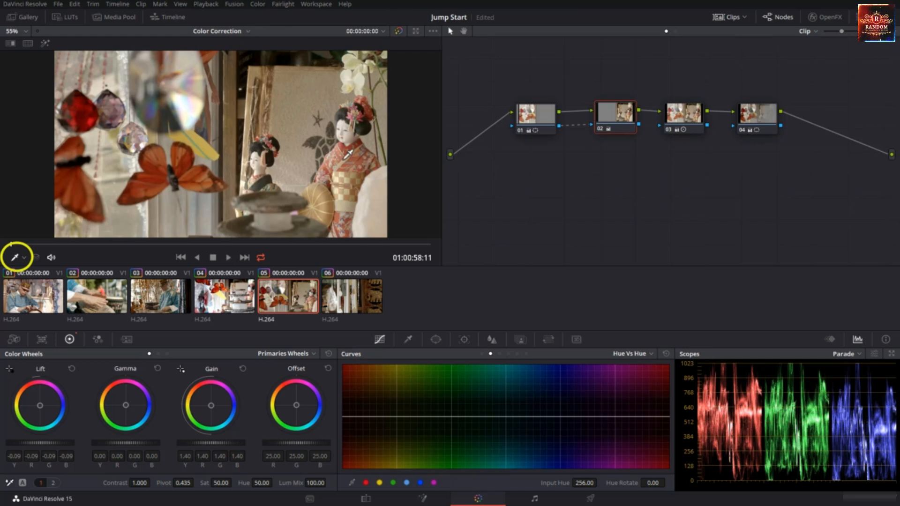
# Step: Sample the large doll's red kimono in the viewer, and rotate the sampled hue up to 180, then down to about -119
pyautogui.click(357, 155)
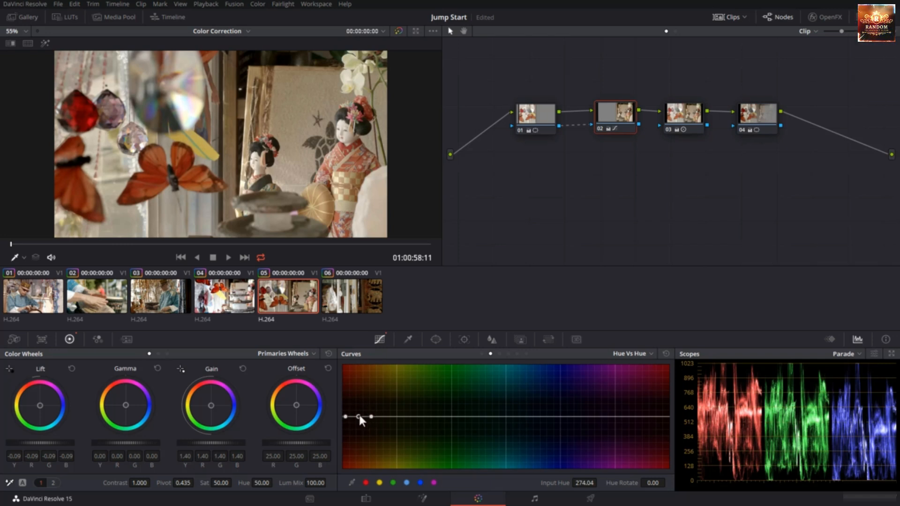
pyautogui.moveTo(359, 416); pyautogui.dragTo(355, 361)
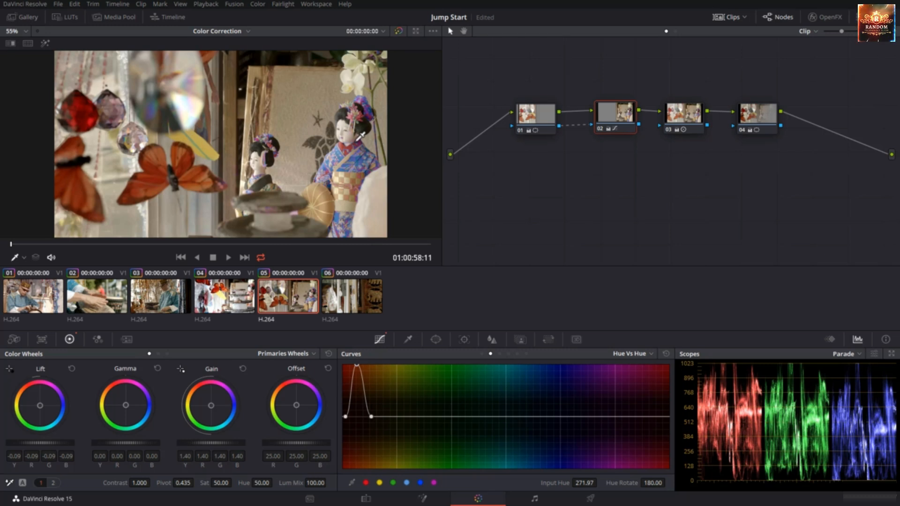
pyautogui.moveTo(356, 364); pyautogui.dragTo(360, 452)
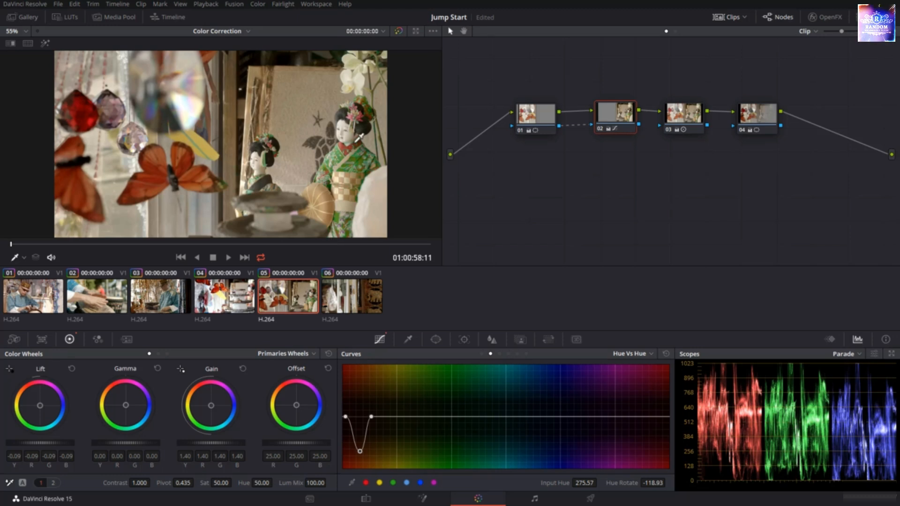
# Step: Widen the sampled range by moving its outer point toward green, to an input hue of about 353, and set its Hue Rotate to 0
pyautogui.moveTo(370, 417); pyautogui.dragTo(430, 415)
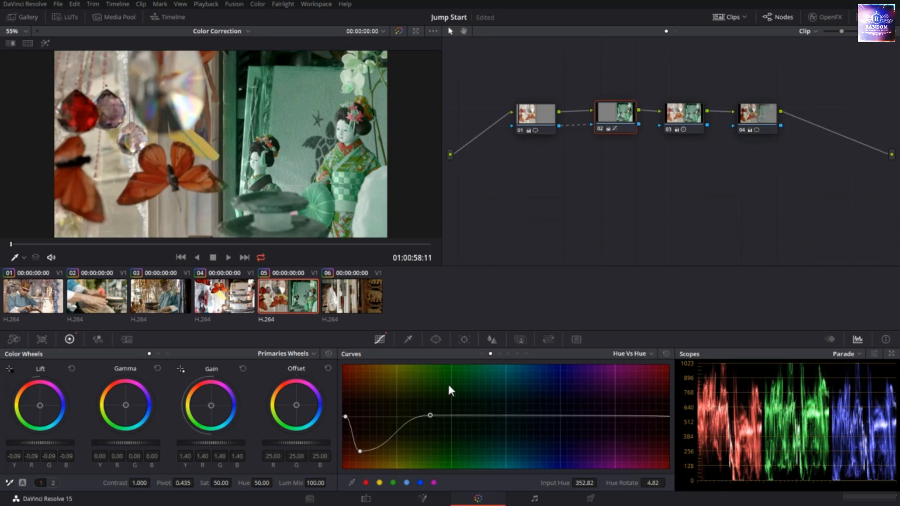
pyautogui.doubleClick(652, 482)
pyautogui.write('0')
pyautogui.press('Return')
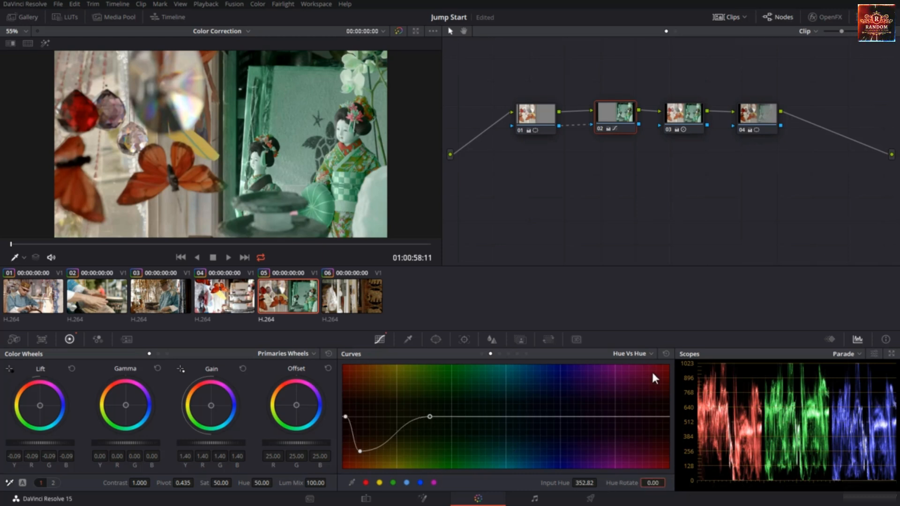
# Step: Try the sampled range's center near input hue 334 and its outer point near 191 at Hue Rotate 0, flatten the center, and reset the curve
pyautogui.moveTo(359, 450); pyautogui.dragTo(412, 452)
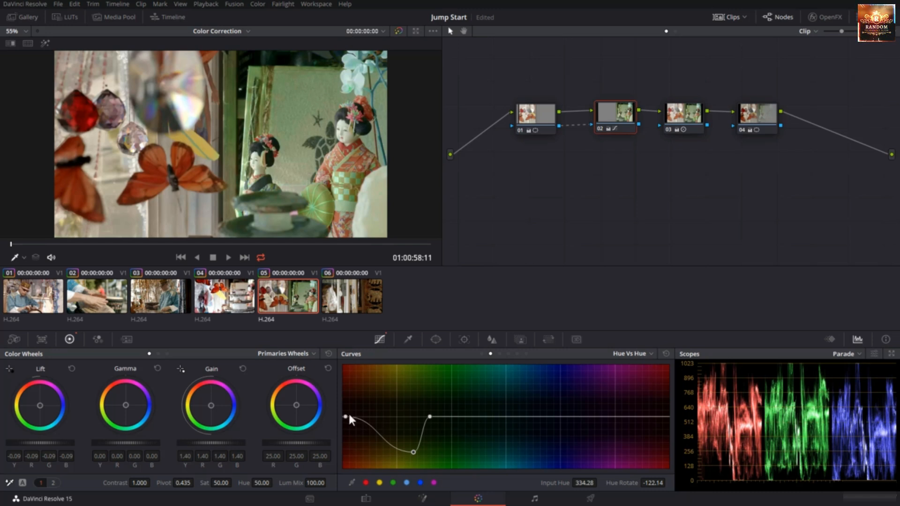
pyautogui.moveTo(347, 416); pyautogui.dragTo(313, 417)
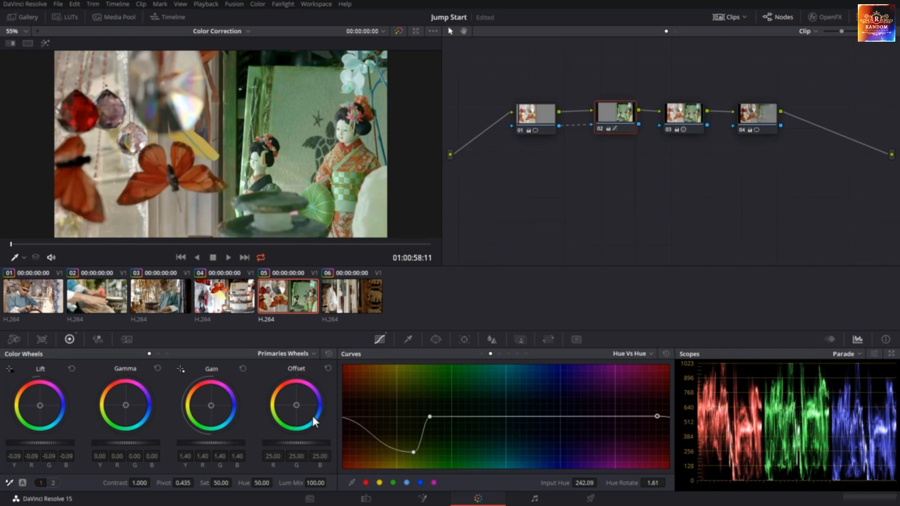
pyautogui.moveTo(656, 416); pyautogui.dragTo(610, 418)
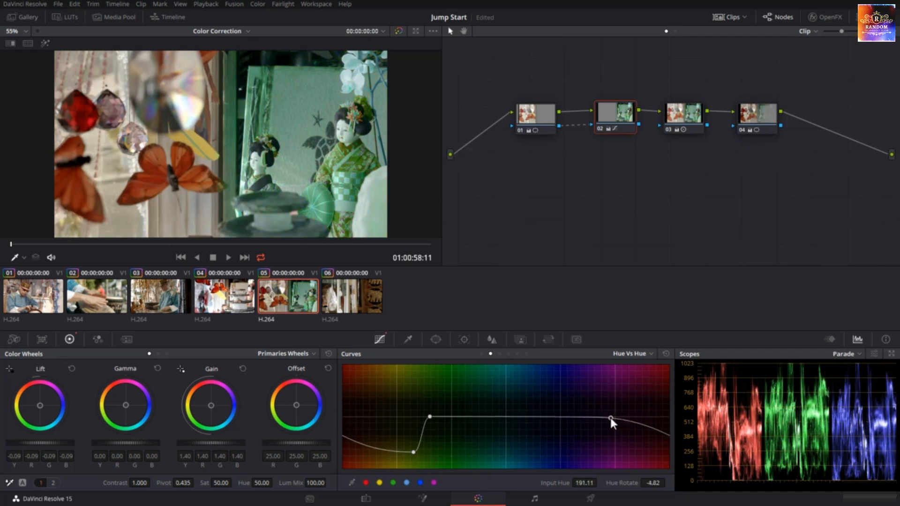
pyautogui.doubleClick(658, 482)
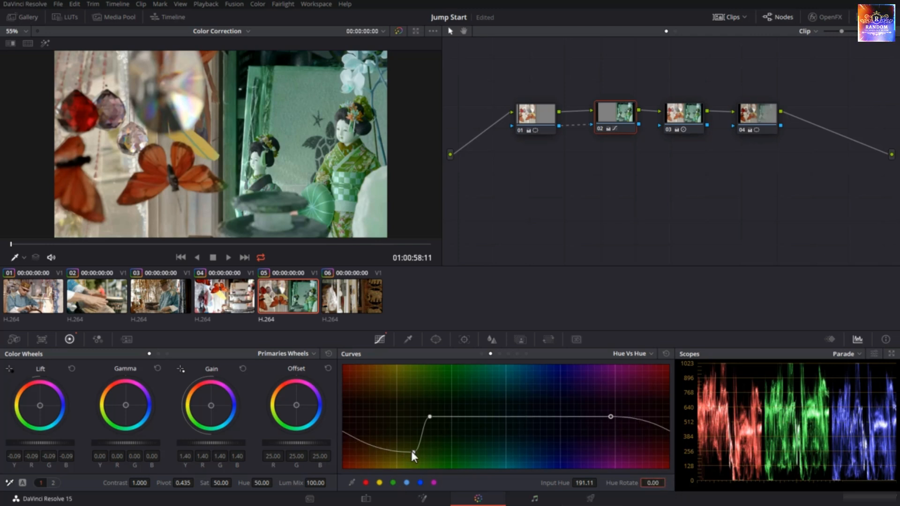
pyautogui.moveTo(412, 452); pyautogui.dragTo(392, 383)
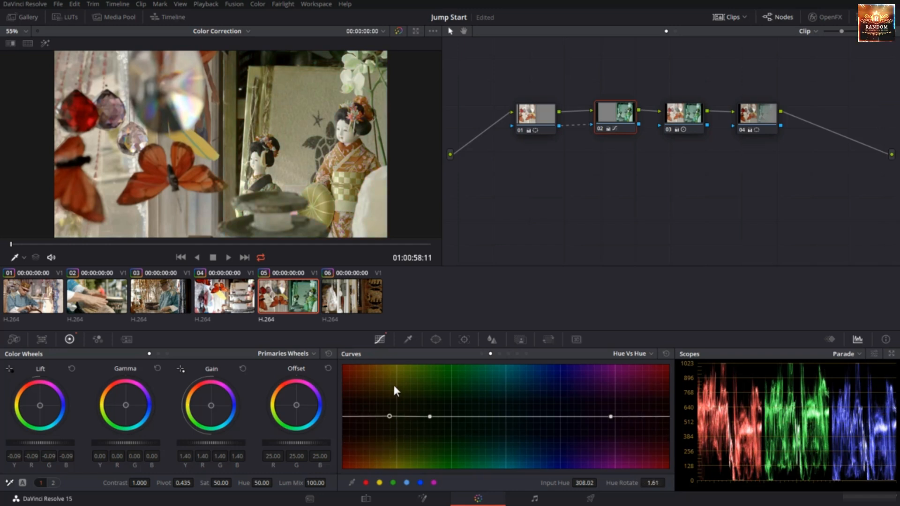
pyautogui.click(665, 354)
# Step: On node 01, sample the orange butterfly, rotate its hue to about 116, and widen the range's outer point to about 257 at Hue Rotate 0
pyautogui.click(536, 115)
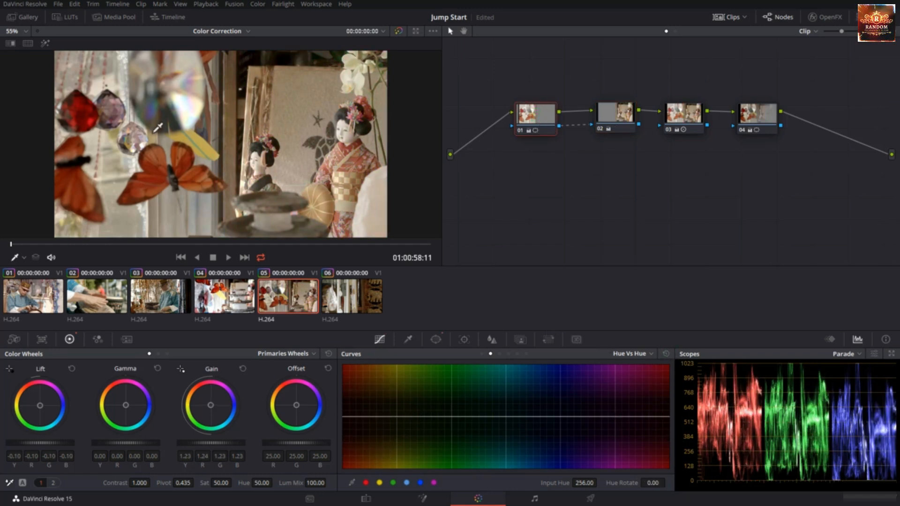
pyautogui.click(152, 155)
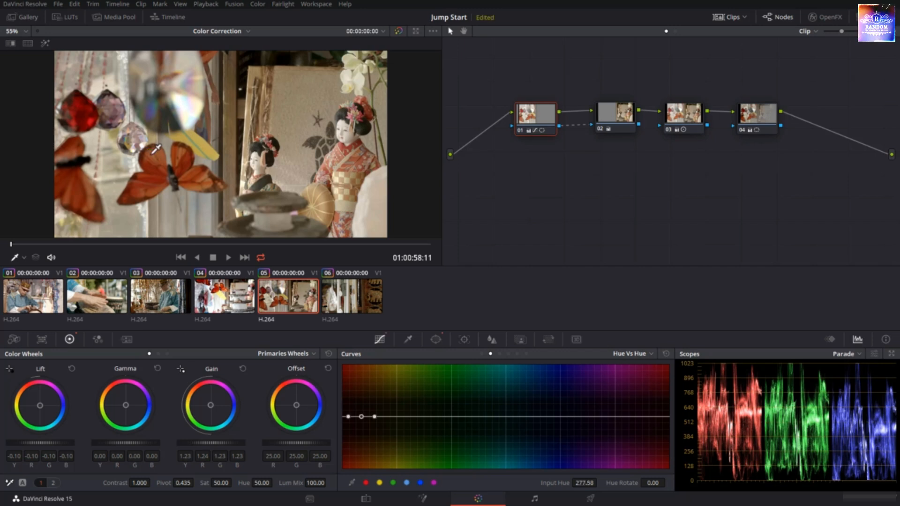
pyautogui.moveTo(361, 416); pyautogui.dragTo(358, 383)
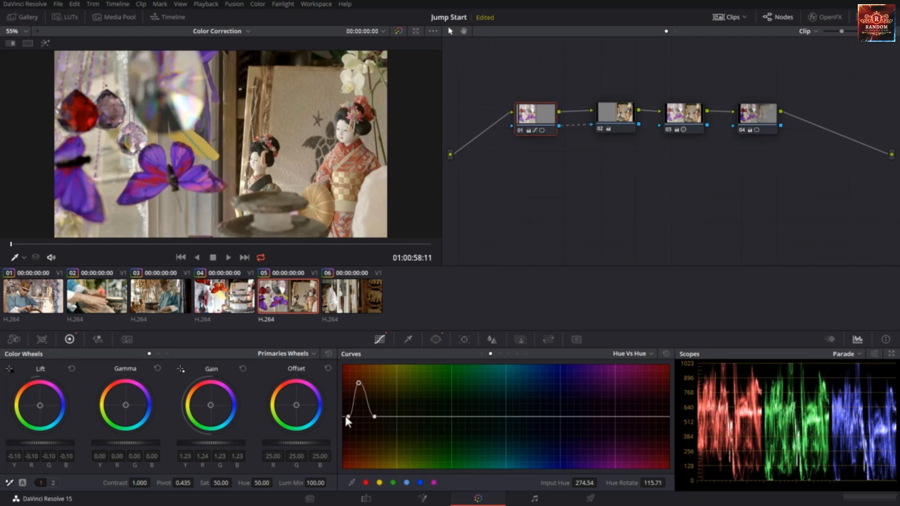
pyautogui.moveTo(346, 416); pyautogui.dragTo(343, 418)
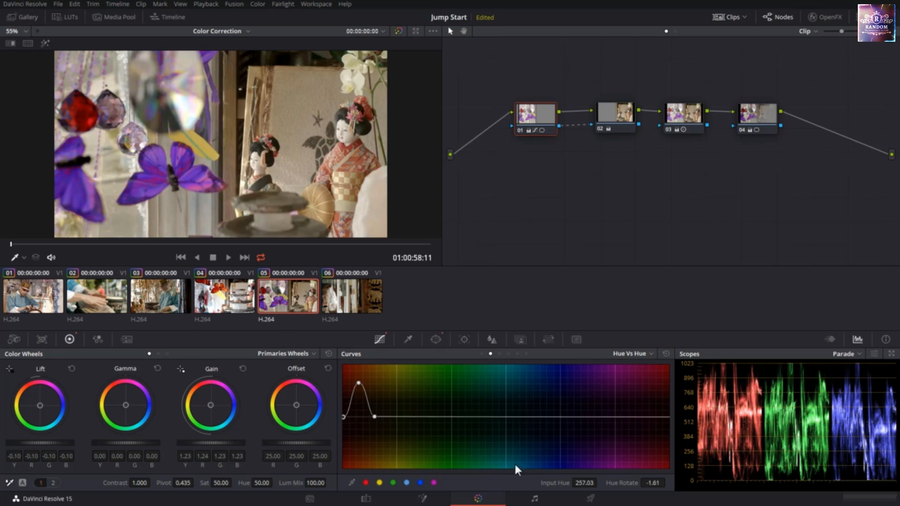
pyautogui.doubleClick(653, 482)
pyautogui.write('0')
pyautogui.press('Return')
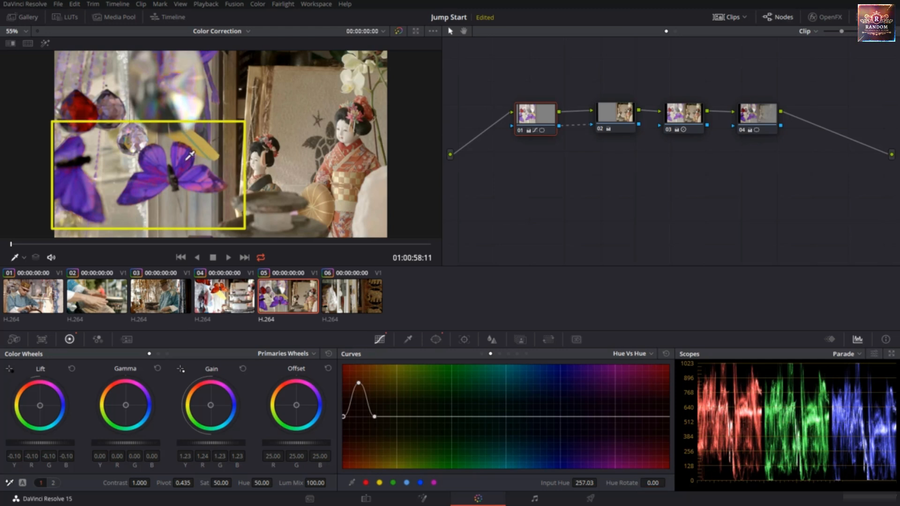
# Step: Try rotating the butterfly's hue down to about -108, and reset the curve
pyautogui.moveTo(358, 381); pyautogui.dragTo(359, 448)
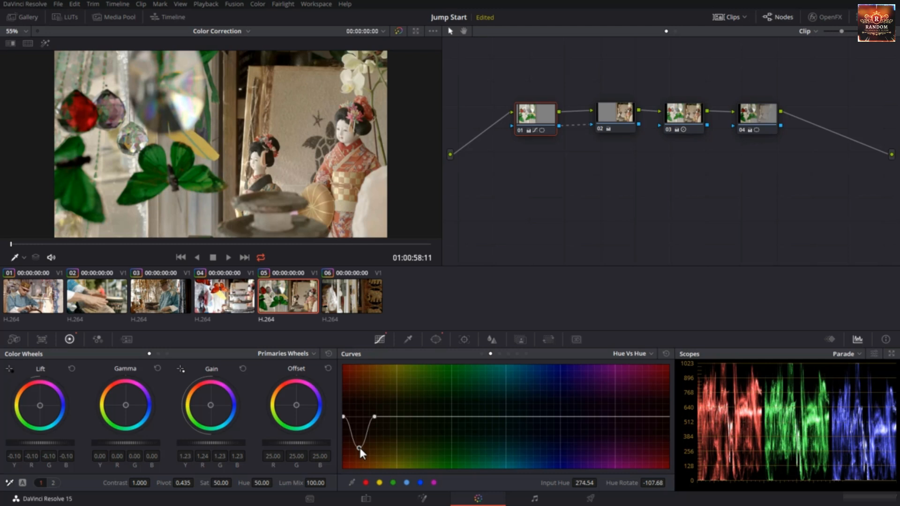
pyautogui.click(666, 354)
# Step: Add a serial node after node 04, and rotate the hue sampled from the butterfly in the viewer toward purple
pyautogui.click(757, 123)
pyautogui.hotkey('alt', 's')
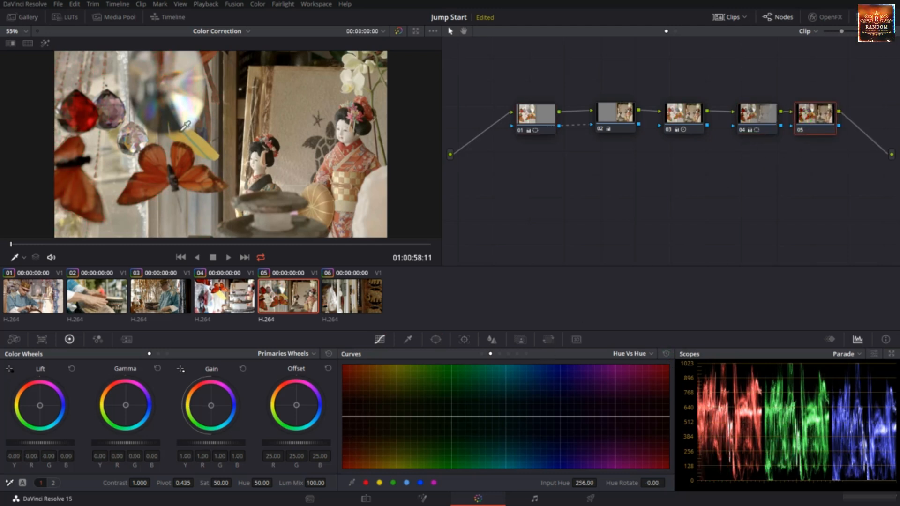
pyautogui.click(182, 159)
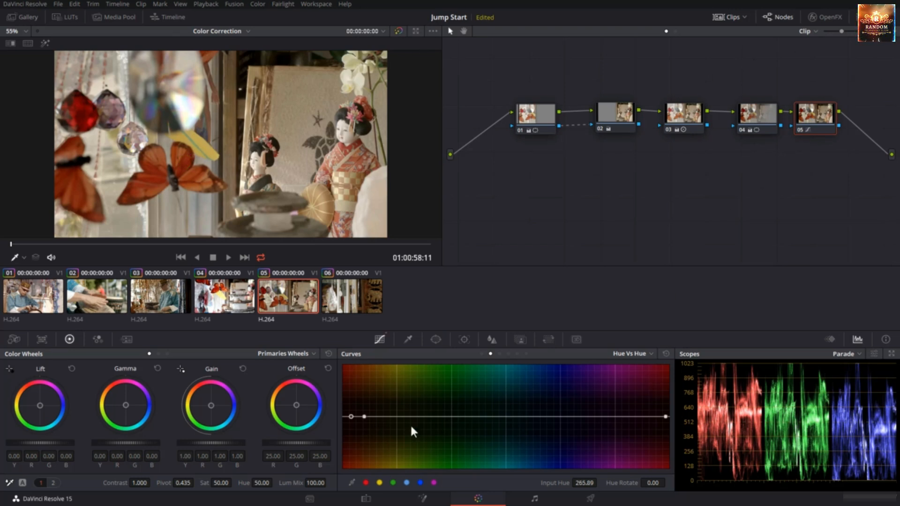
pyautogui.moveTo(351, 416); pyautogui.dragTo(350, 381)
# Step: Widen the sampled range by moving its outer points to input hues of about 288 and 230, keeping the latter at Hue Rotate 0
pyautogui.moveTo(364, 416); pyautogui.dragTo(373, 418)
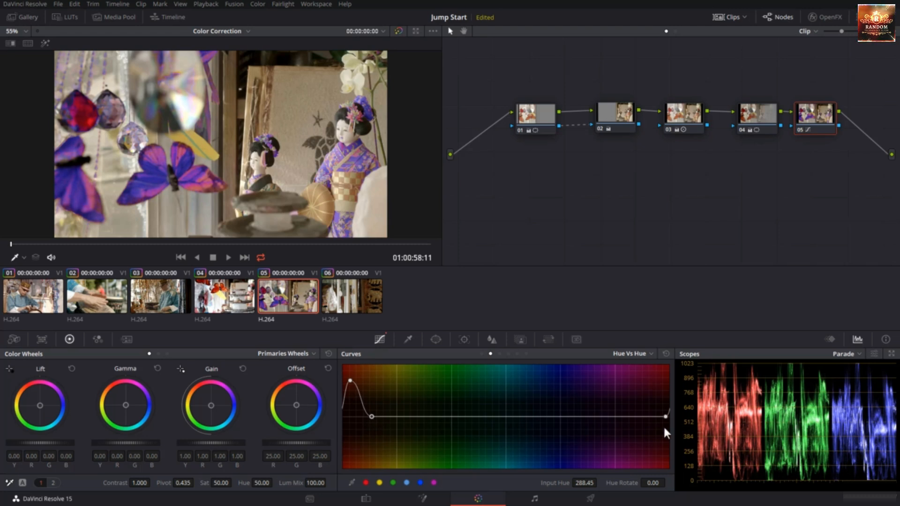
pyautogui.moveTo(666, 415); pyautogui.dragTo(645, 418)
pyautogui.doubleClick(648, 483)
pyautogui.write('0')
pyautogui.press('Return')
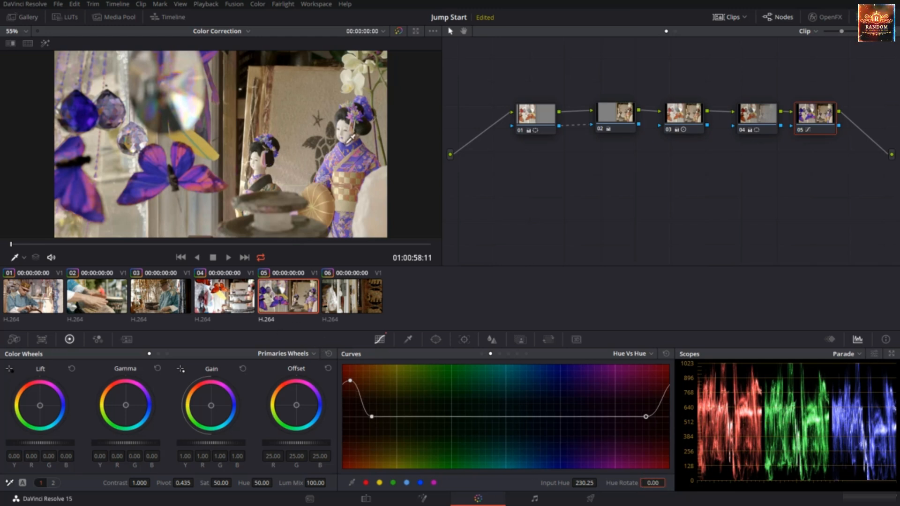
# Step: Try the range's center point at an input hue of about 268 with a rotation of about 146, and reset the curve
pyautogui.moveTo(347, 378)
pyautogui.mouseDown()
pyautogui.moveTo(352, 396)
pyautogui.moveTo(352, 373)
pyautogui.mouseUp()
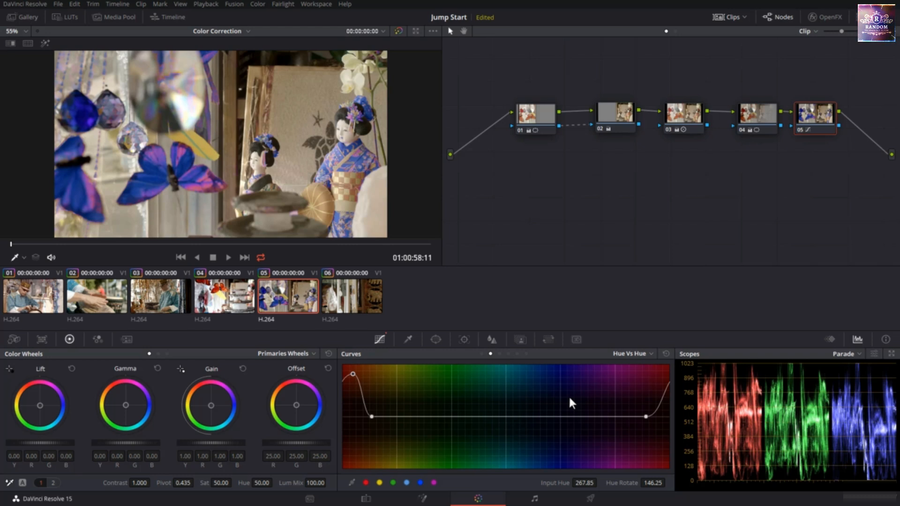
pyautogui.click(666, 354)
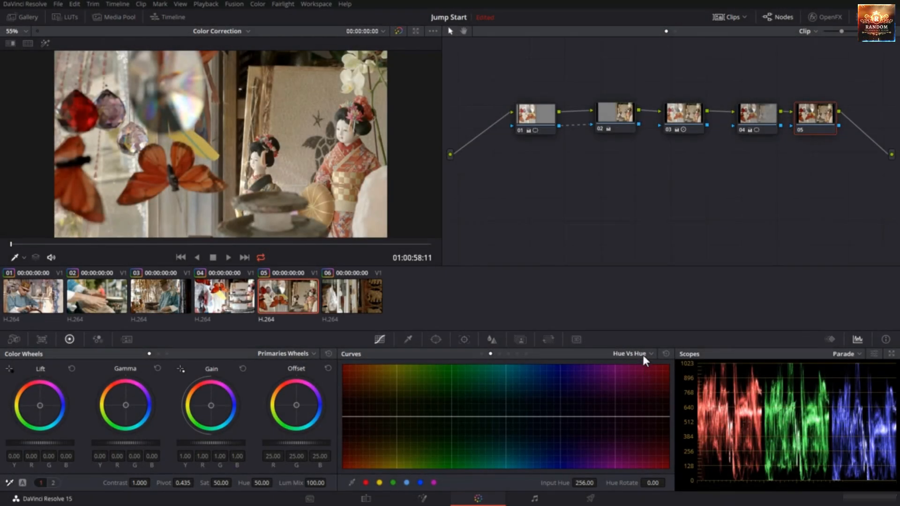
# Step: Switch the curves to Hue Vs Sat, and try an overall saturation of about 82.80 before resetting it to its default
pyautogui.click(640, 353)
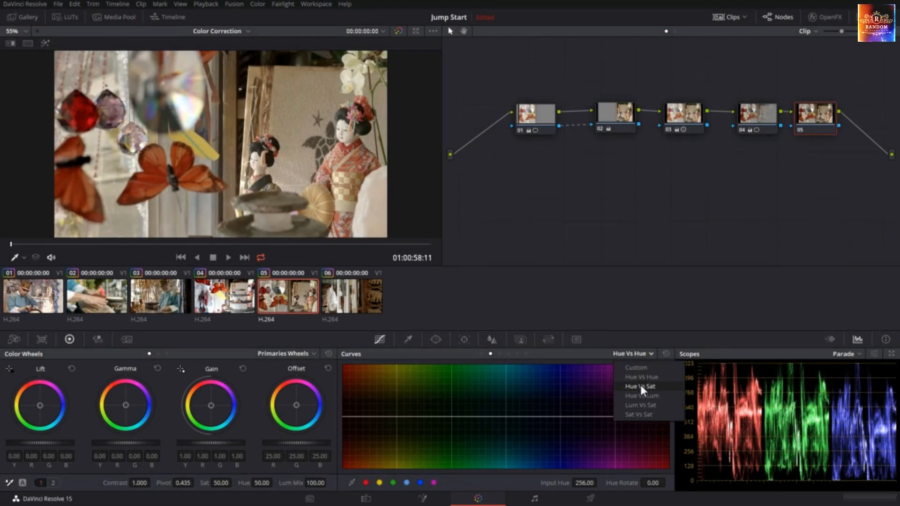
pyautogui.click(641, 386)
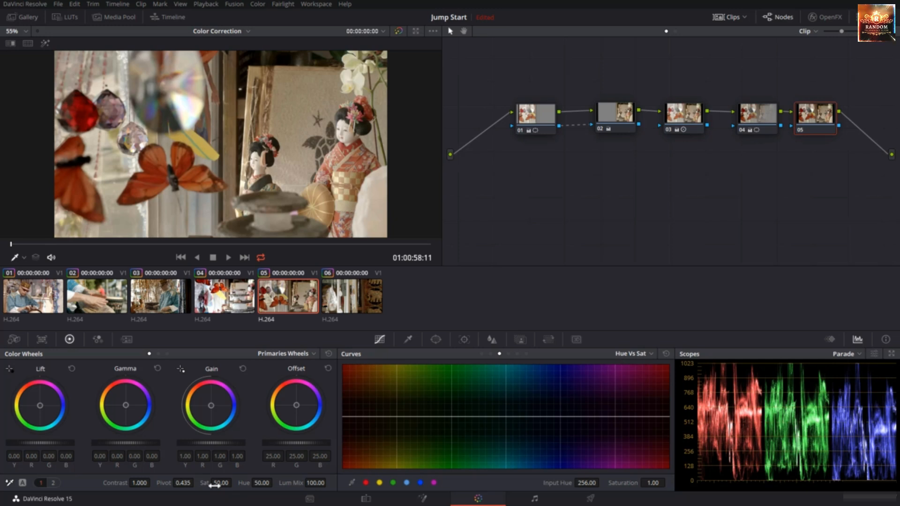
pyautogui.moveTo(209, 483)
pyautogui.mouseDown()
pyautogui.moveTo(235, 483)
pyautogui.moveTo(192, 483)
pyautogui.moveTo(218, 487)
pyautogui.mouseUp()
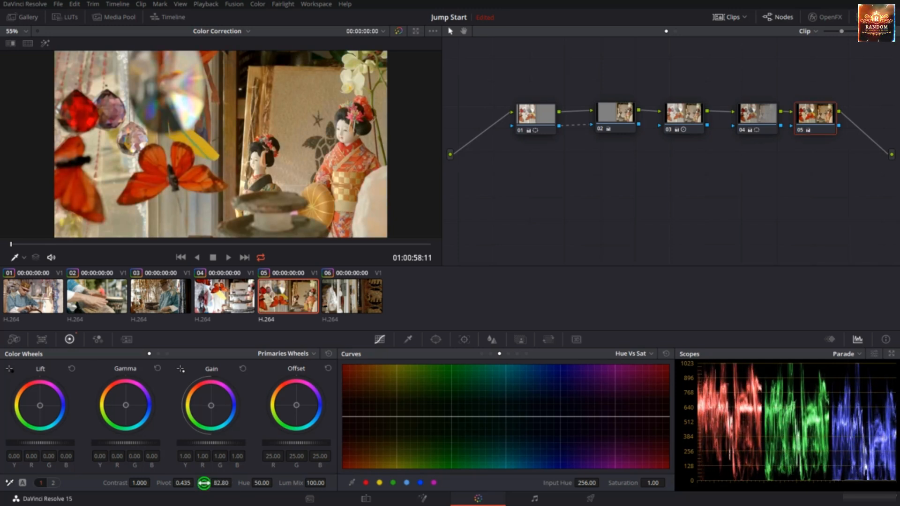
pyautogui.doubleClick(219, 486)
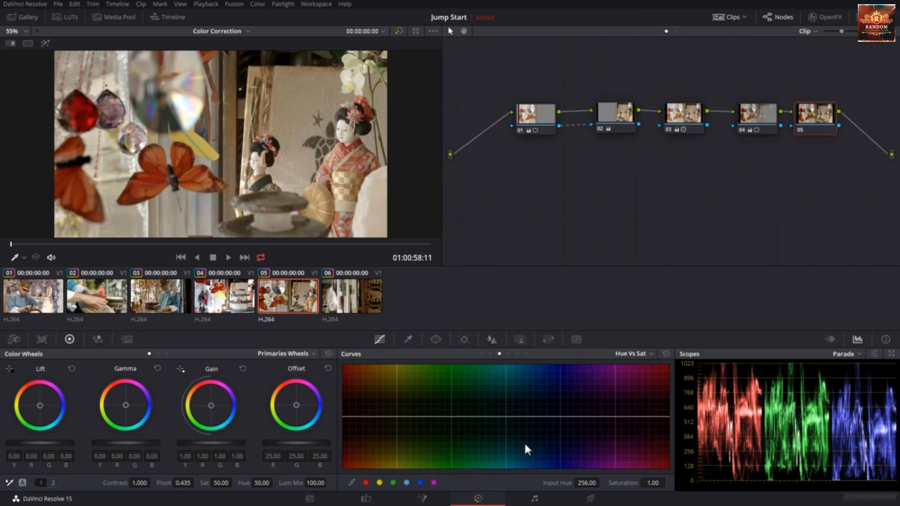
# Step: Add the preset yellow range, try raising its center point to a saturation of about 1.77, and reset the curve
pyautogui.click(378, 481)
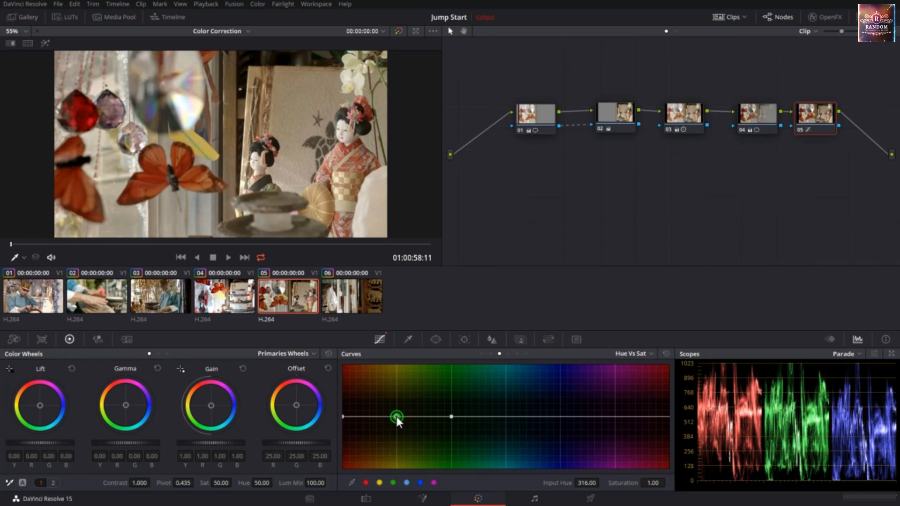
pyautogui.moveTo(397, 416); pyautogui.dragTo(398, 376)
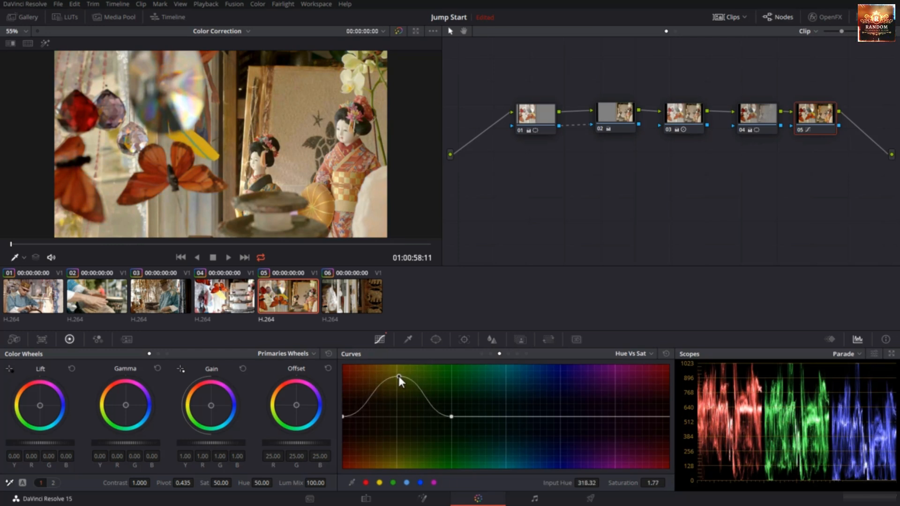
pyautogui.click(666, 354)
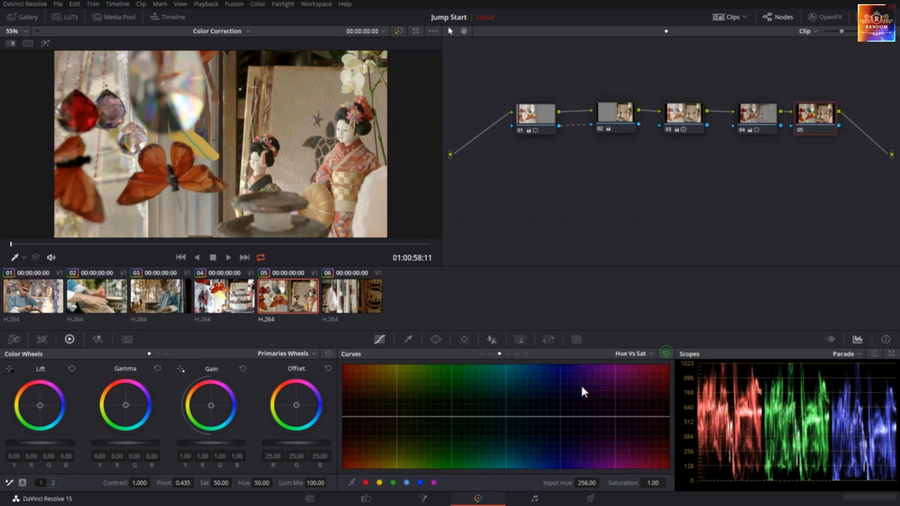
# Step: Raise the preset yellow range to a saturation of about 1.64, try tilting its center point's Bezier handles both ways, and reset the curve
pyautogui.click(380, 482)
pyautogui.moveTo(396, 416); pyautogui.dragTo(397, 383)
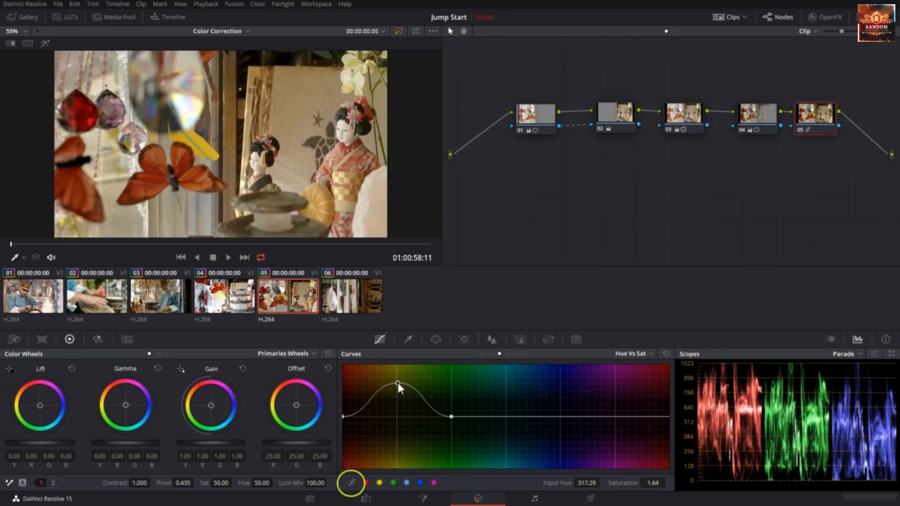
pyautogui.click(351, 484)
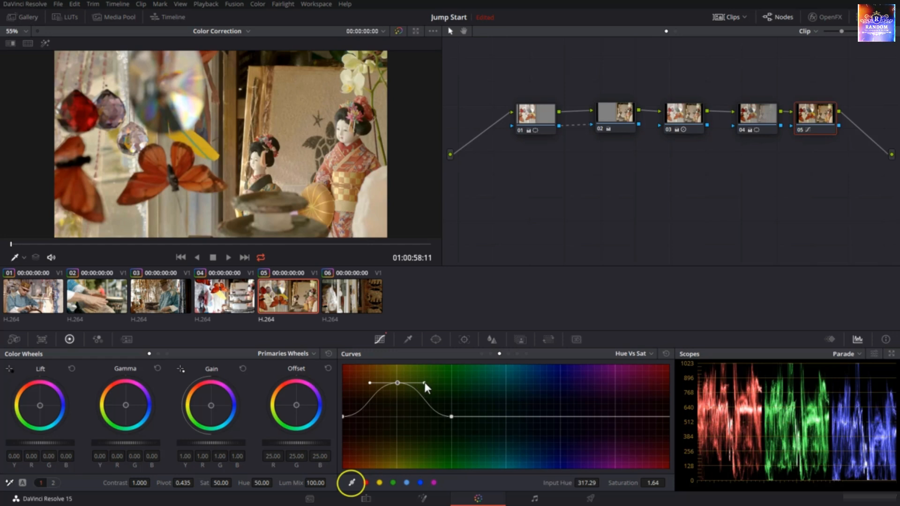
pyautogui.moveTo(425, 383); pyautogui.dragTo(403, 413)
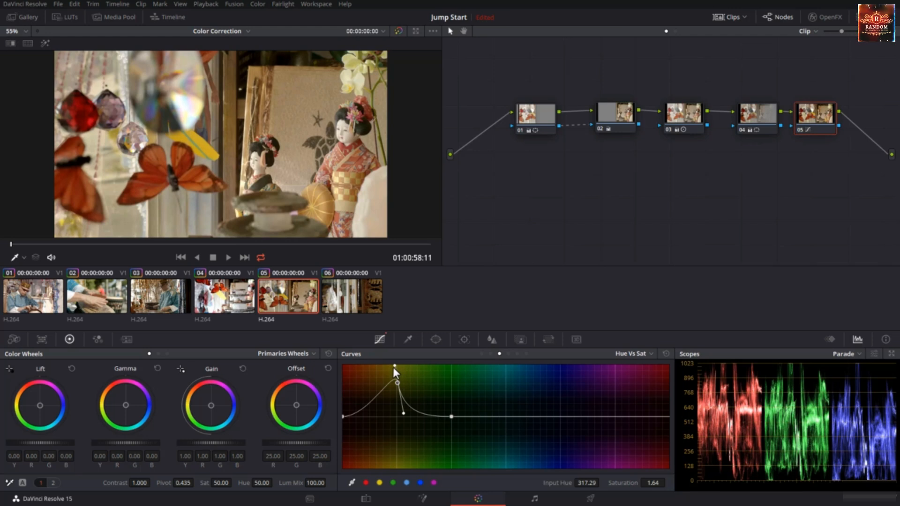
pyautogui.moveTo(394, 366); pyautogui.dragTo(388, 415)
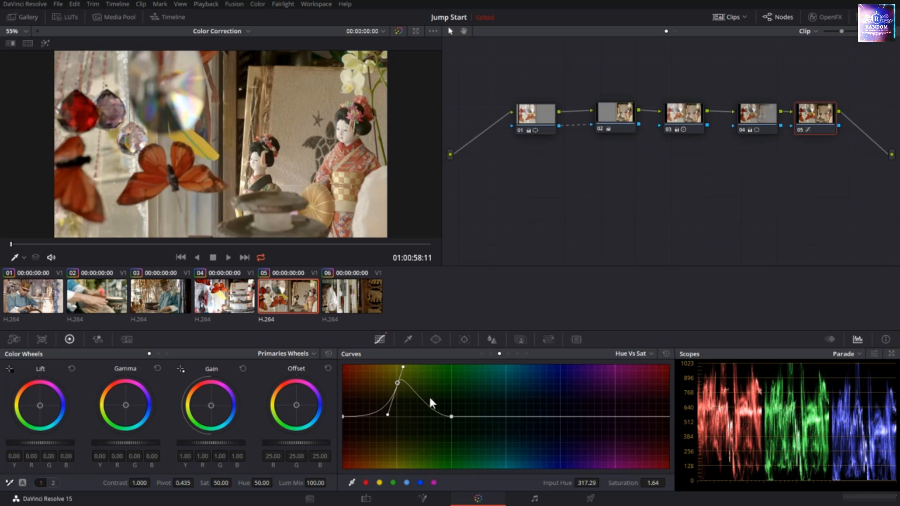
pyautogui.click(665, 354)
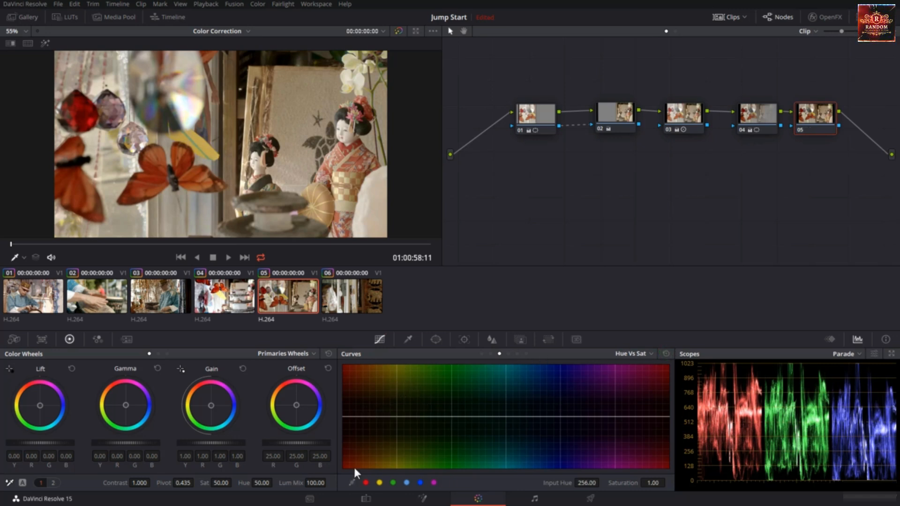
# Step: With the viewer in Qualifier mode, sample the large doll's red kimono, try lowering its saturation to about 0.05, and reset the curve
pyautogui.click(23, 257)
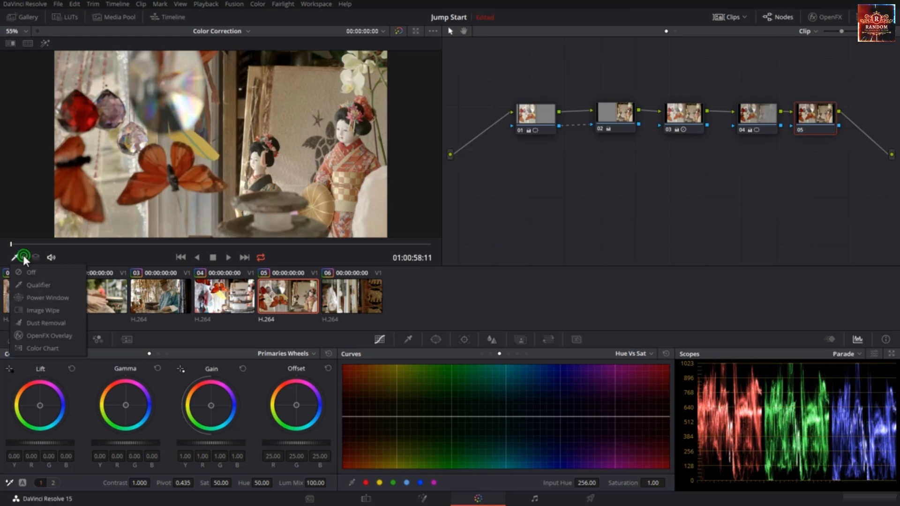
pyautogui.click(28, 284)
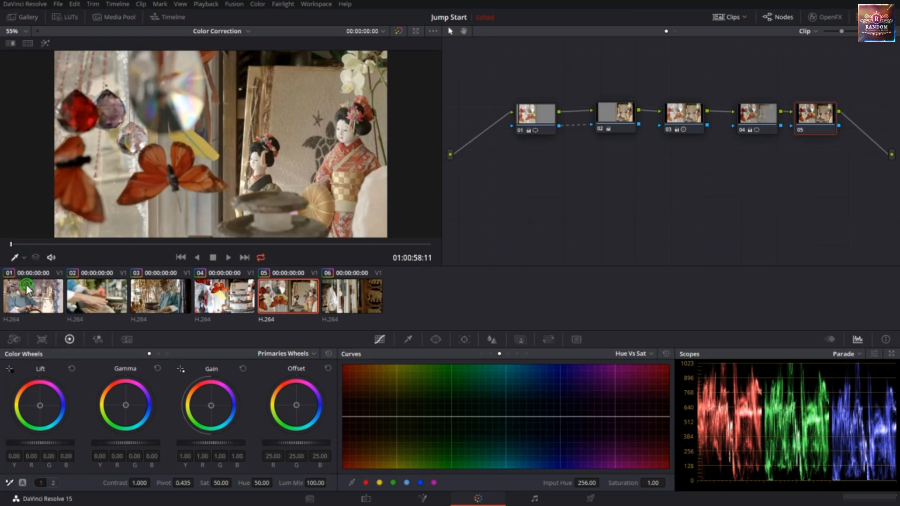
pyautogui.click(355, 156)
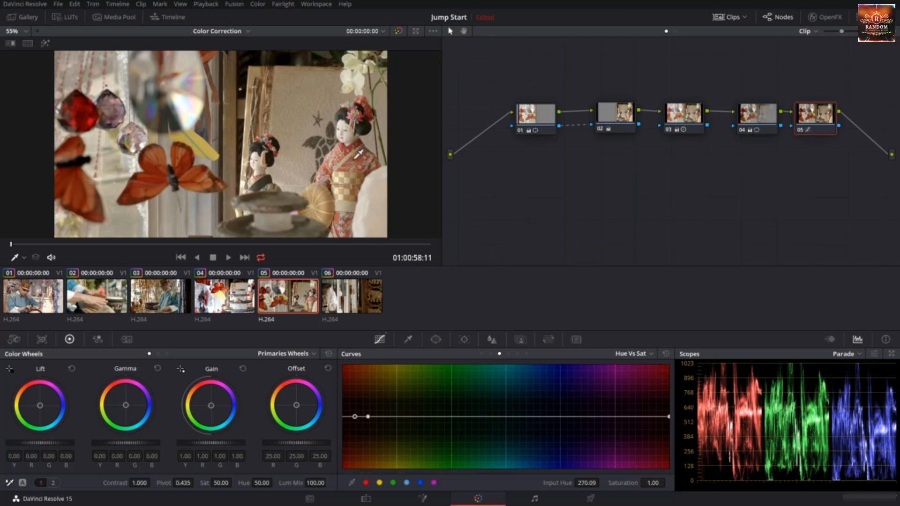
pyautogui.moveTo(353, 415); pyautogui.dragTo(351, 475)
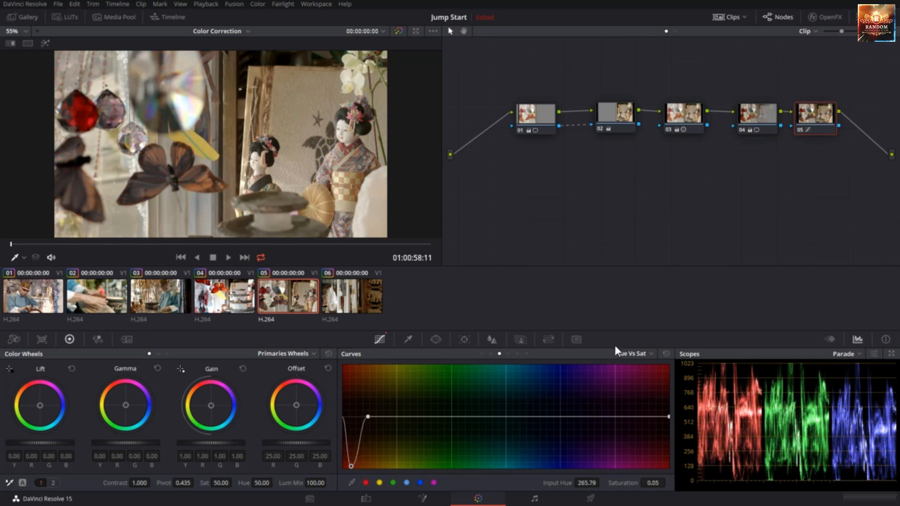
pyautogui.click(665, 354)
# Step: On node 02, sample the large doll's red kimono and lower its saturation to about 0.02
pyautogui.click(622, 115)
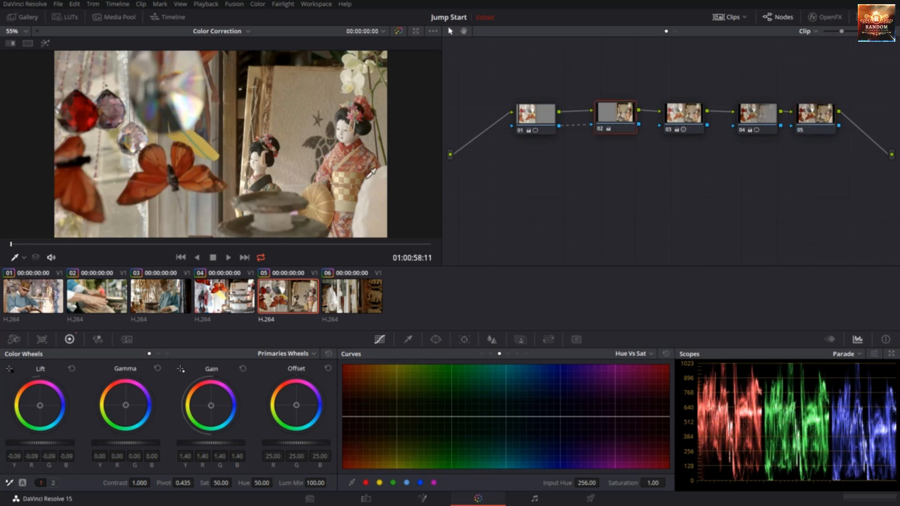
pyautogui.click(355, 161)
pyautogui.moveTo(355, 415); pyautogui.dragTo(354, 474)
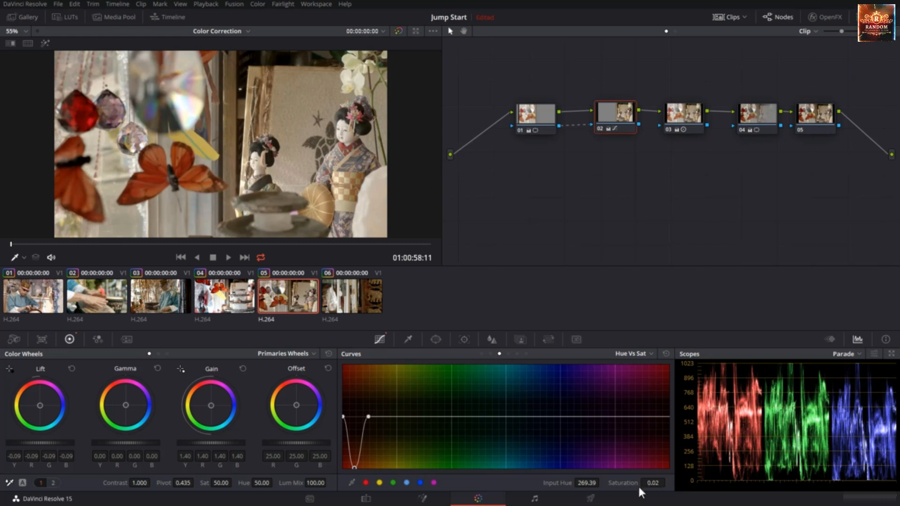
# Step: Set the saturation of the sampled red range's center point to 1.00
pyautogui.doubleClick(653, 483)
pyautogui.write('1')
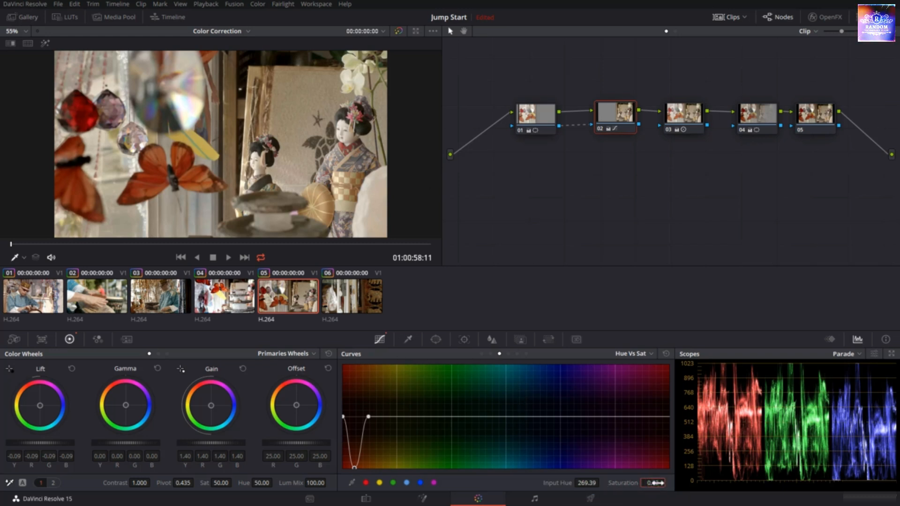
pyautogui.press('Return')
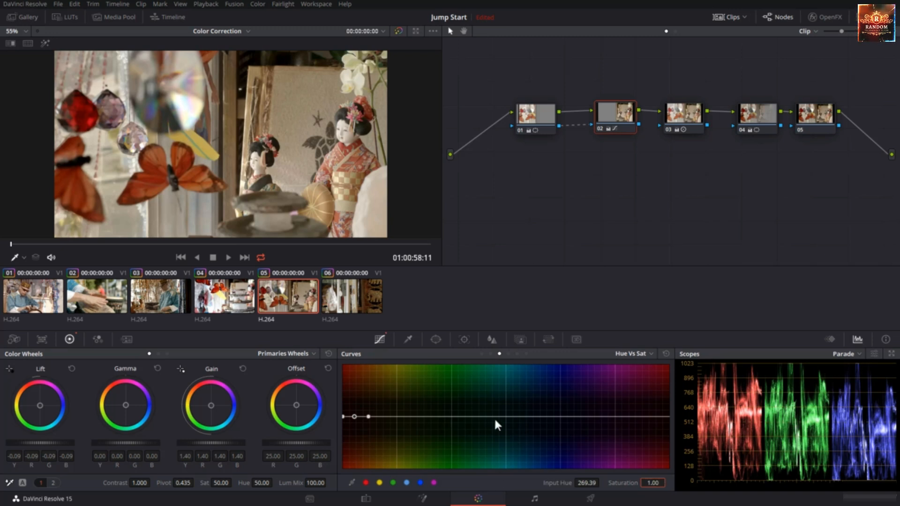
# Step: Widen the sampled red range to input hues of about 309.35 and 232.09, and lower its center point's saturation
pyautogui.click(368, 416)
pyautogui.click(589, 482)
pyautogui.moveTo(589, 483); pyautogui.dragTo(600, 483)
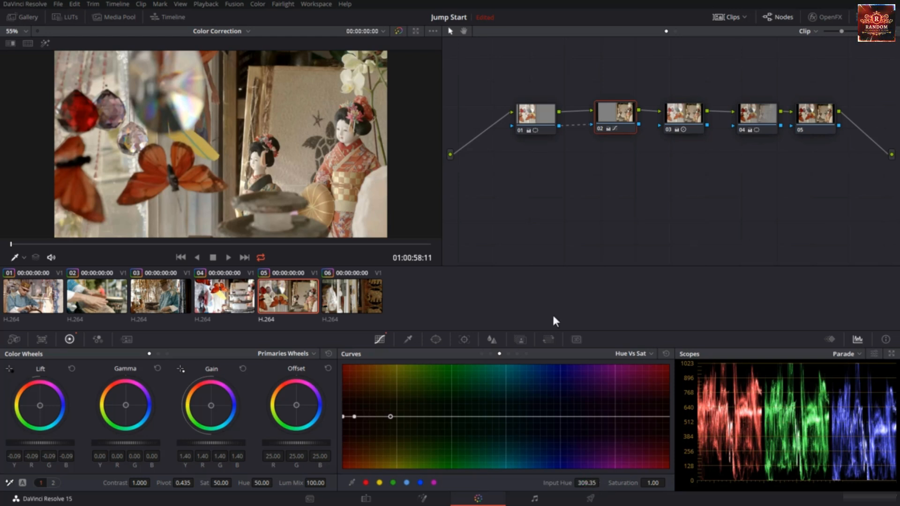
pyautogui.click(344, 417)
pyautogui.click(594, 483)
pyautogui.moveTo(594, 483); pyautogui.dragTo(585, 483)
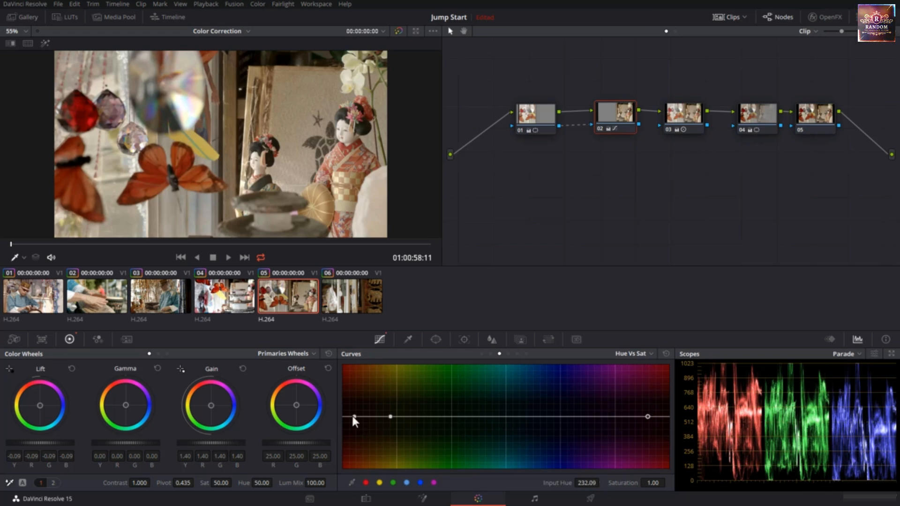
pyautogui.moveTo(351, 414); pyautogui.dragTo(360, 466)
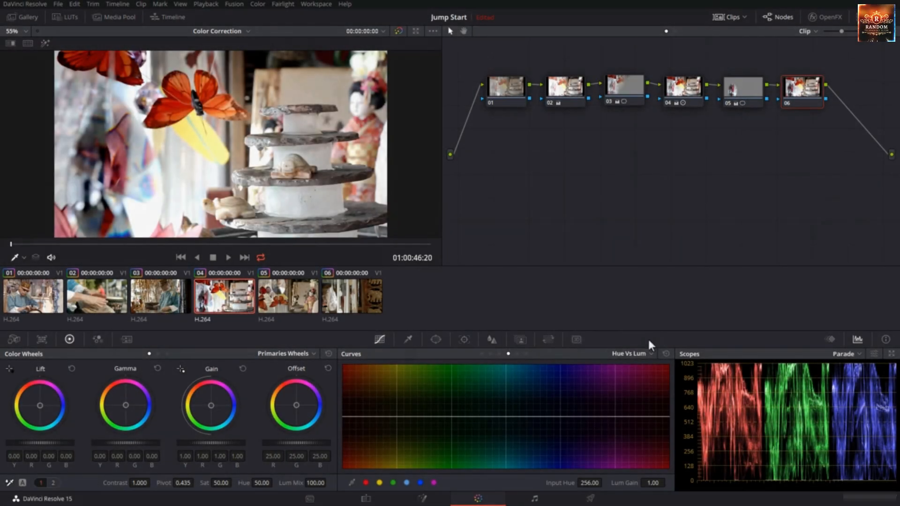
# Step: On clip 04's Hue Vs Lum curve, add the preset yellow range, try center lum gains of about 2.00 and 0.10, and reset the curve
pyautogui.click(632, 352)
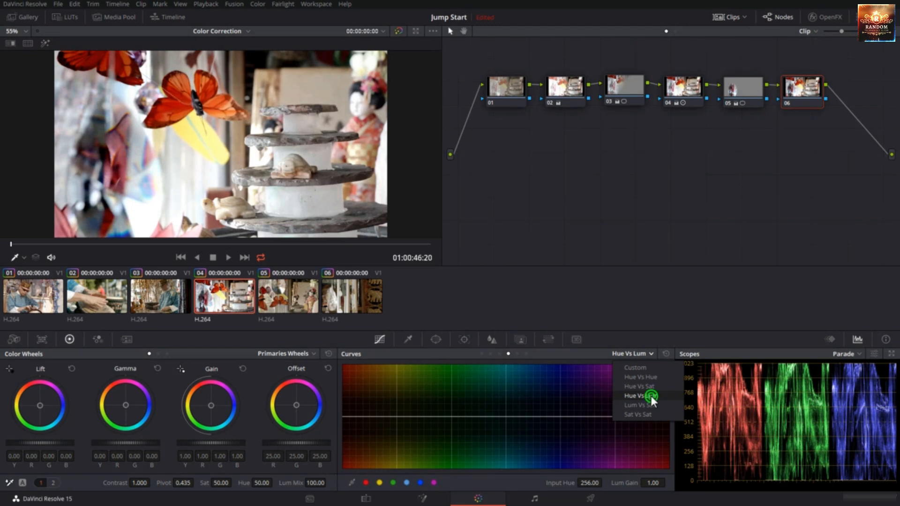
pyautogui.click(651, 395)
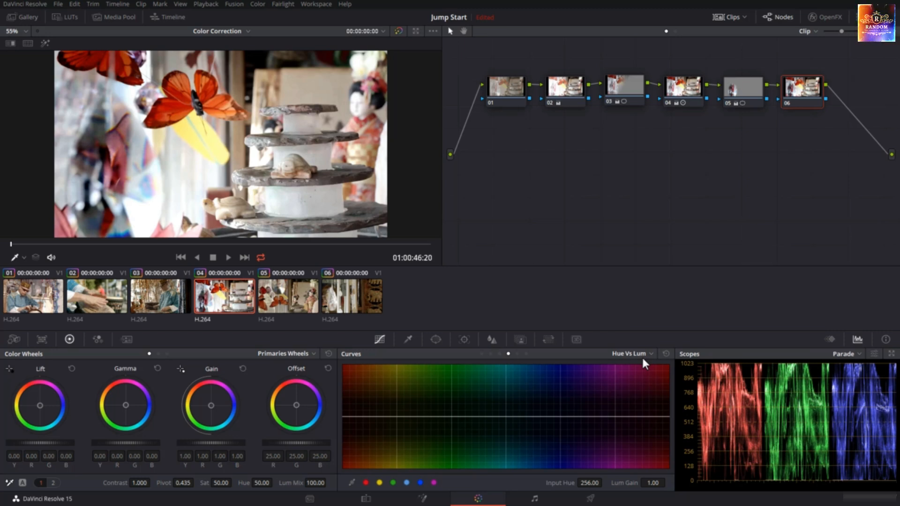
pyautogui.click(380, 482)
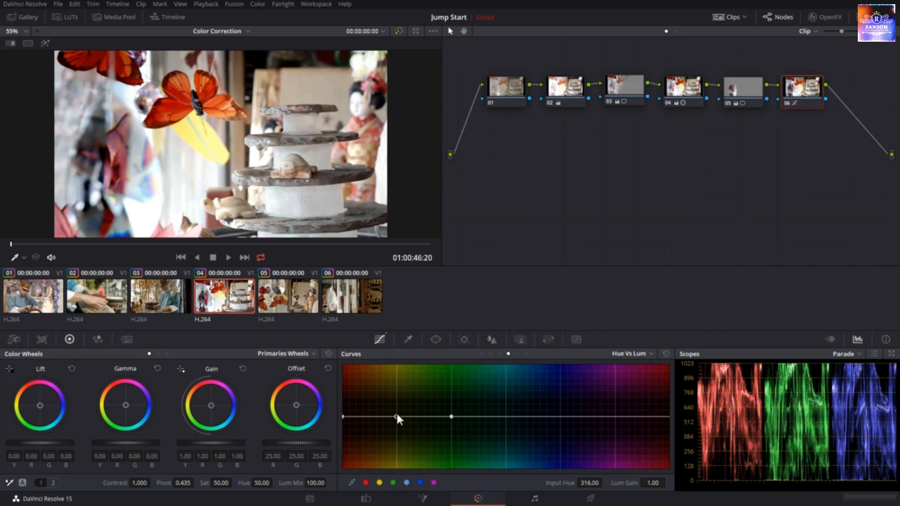
pyautogui.moveTo(396, 413); pyautogui.dragTo(396, 363)
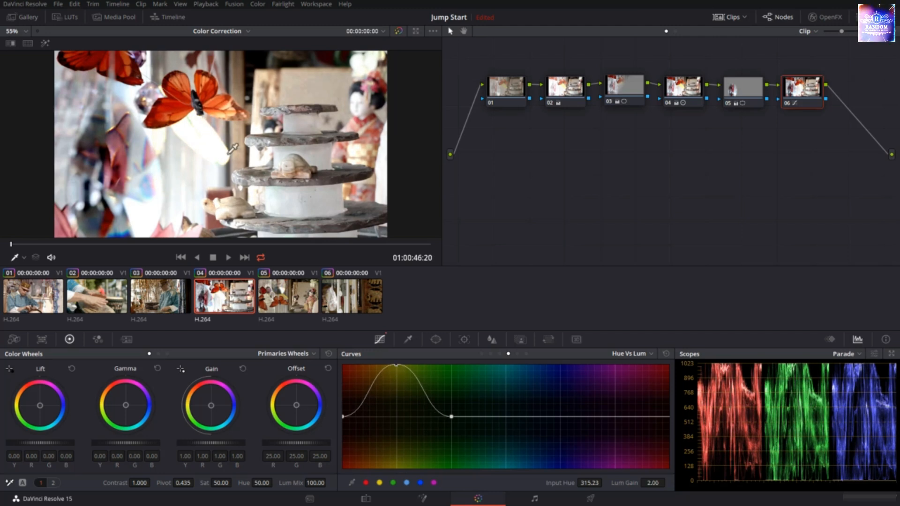
pyautogui.moveTo(395, 363); pyautogui.dragTo(390, 471)
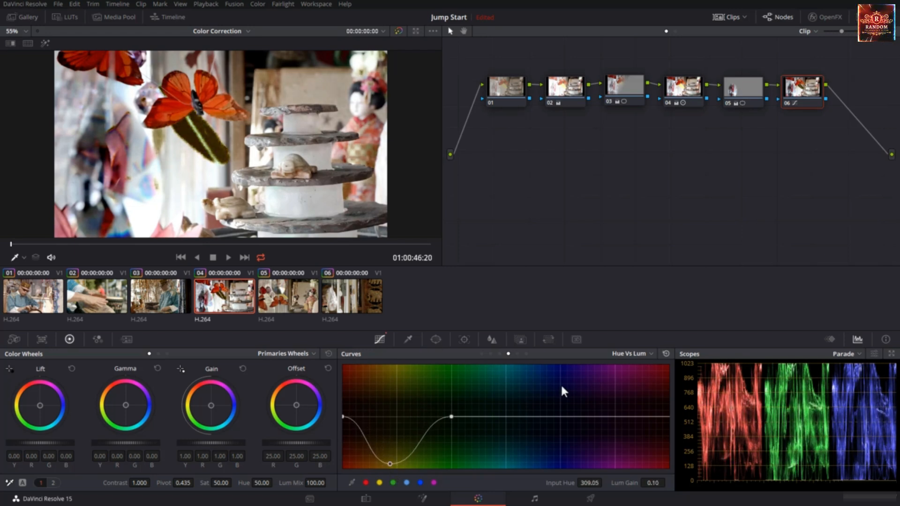
pyautogui.click(665, 353)
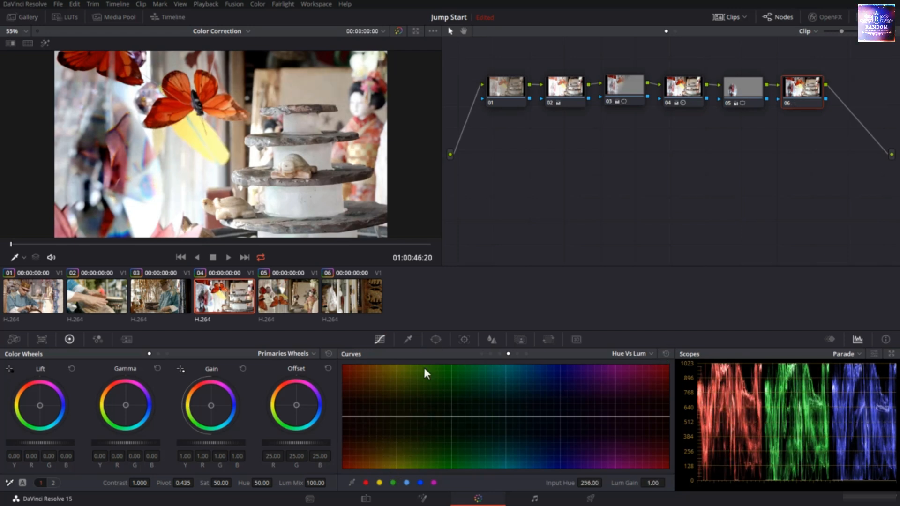
# Step: With the viewer in Qualifier mode, sample the orange butterfly on clip 05 and try its lum gain at about 1.99 and 0.00
pyautogui.click(21, 257)
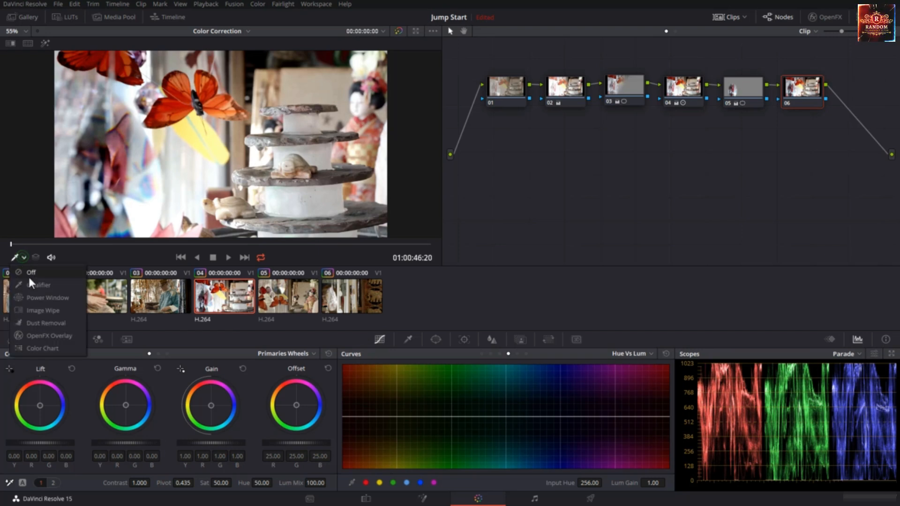
pyautogui.click(30, 285)
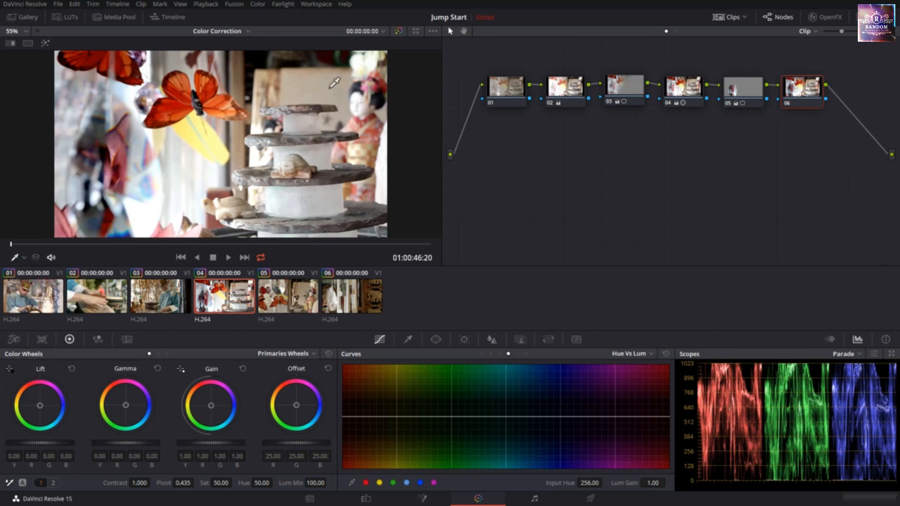
pyautogui.click(288, 298)
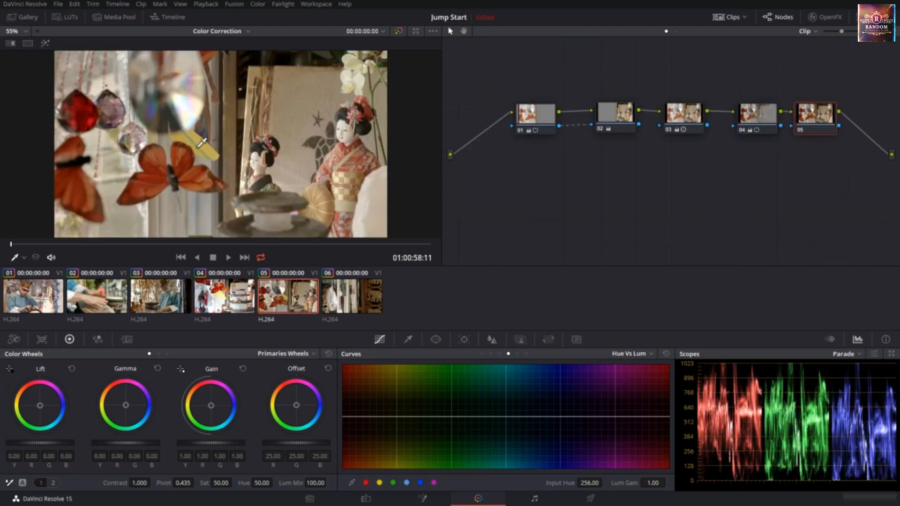
pyautogui.click(184, 160)
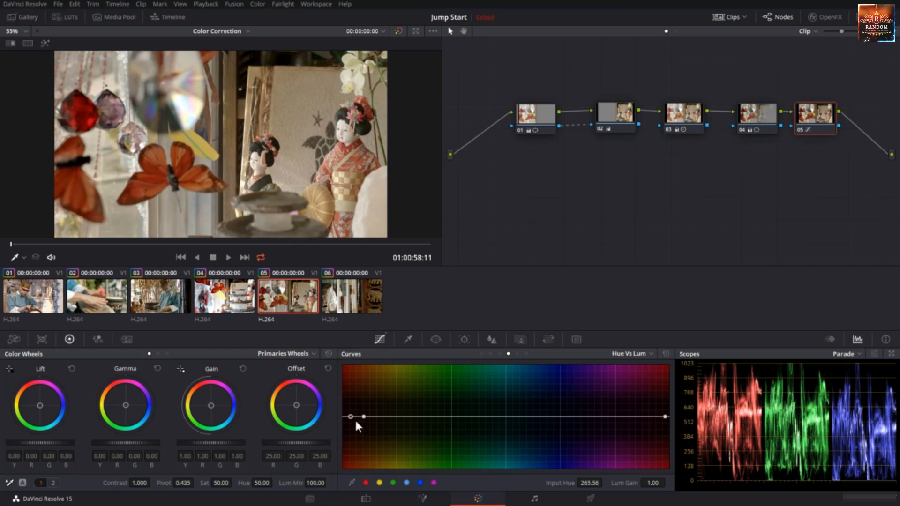
pyautogui.moveTo(352, 414); pyautogui.dragTo(350, 359)
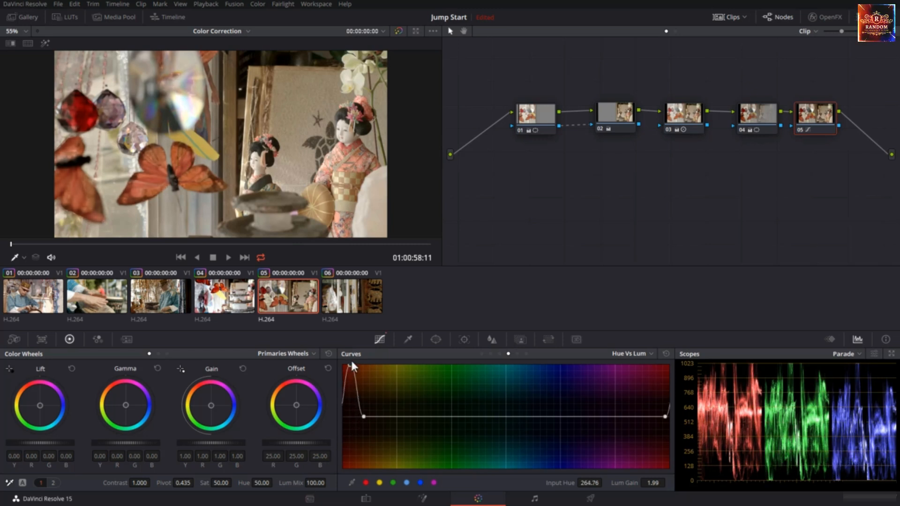
pyautogui.moveTo(352, 390); pyautogui.dragTo(352, 470)
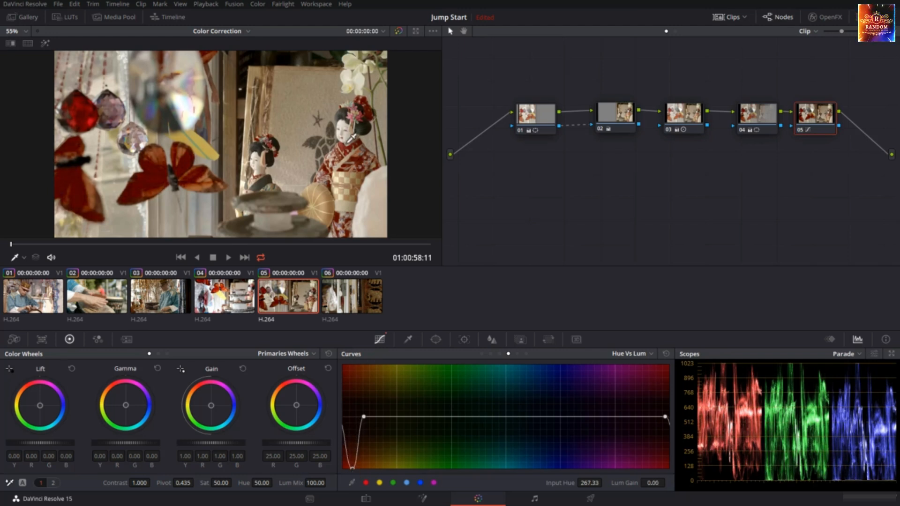
# Step: Sample the large doll's kimono in the viewer and lower the luminance on the Hue Vs Lum curve
pyautogui.click(351, 181)
pyautogui.moveTo(387, 415); pyautogui.dragTo(379, 457)
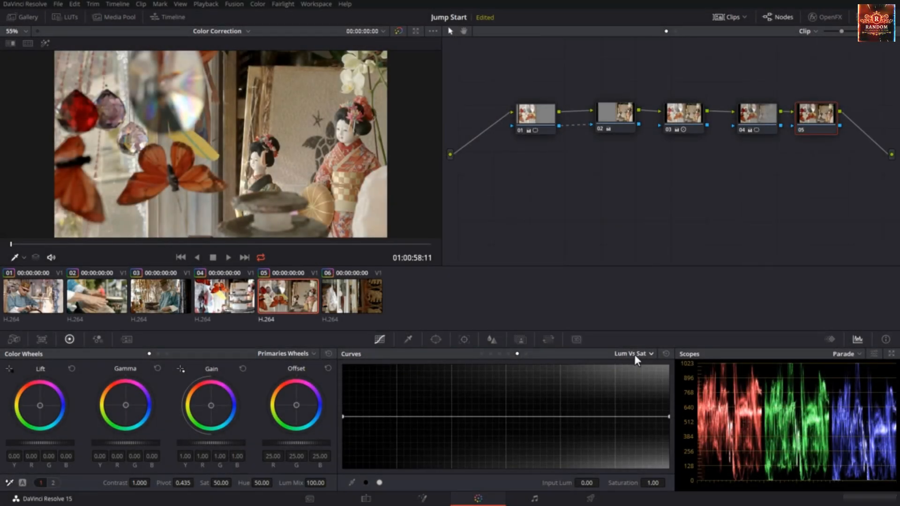
# Step: On the Lum Vs Sat curve, try lowering the black endpoint and the white endpoint to saturation 0.00 separately, resetting the curve after each
pyautogui.click(634, 354)
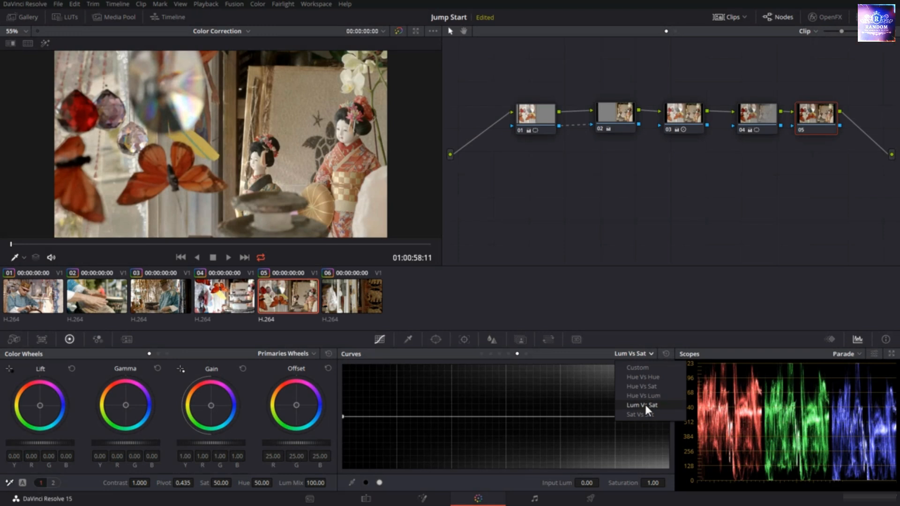
pyautogui.click(645, 404)
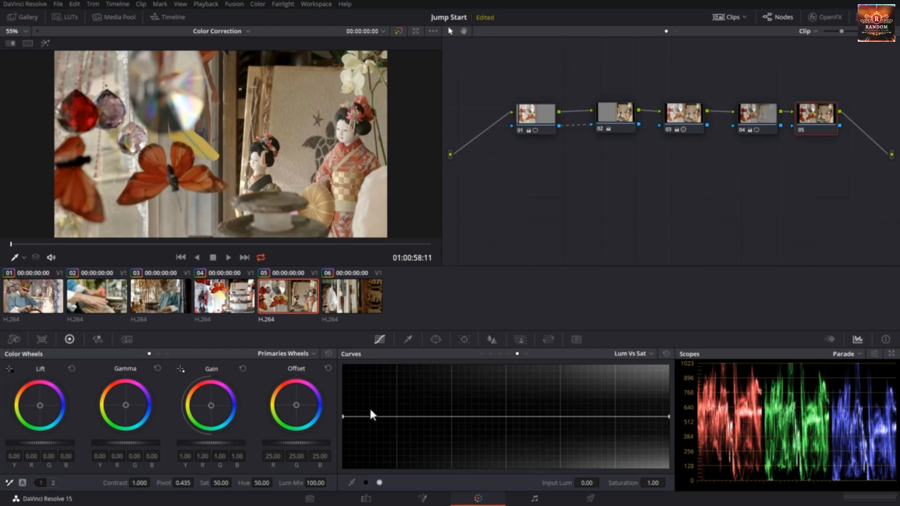
pyautogui.click(343, 416)
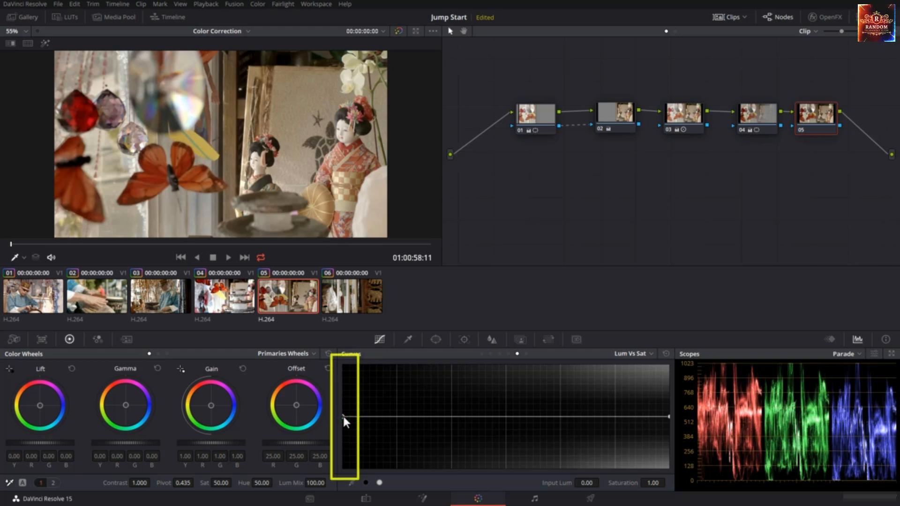
pyautogui.moveTo(343, 417); pyautogui.dragTo(351, 472)
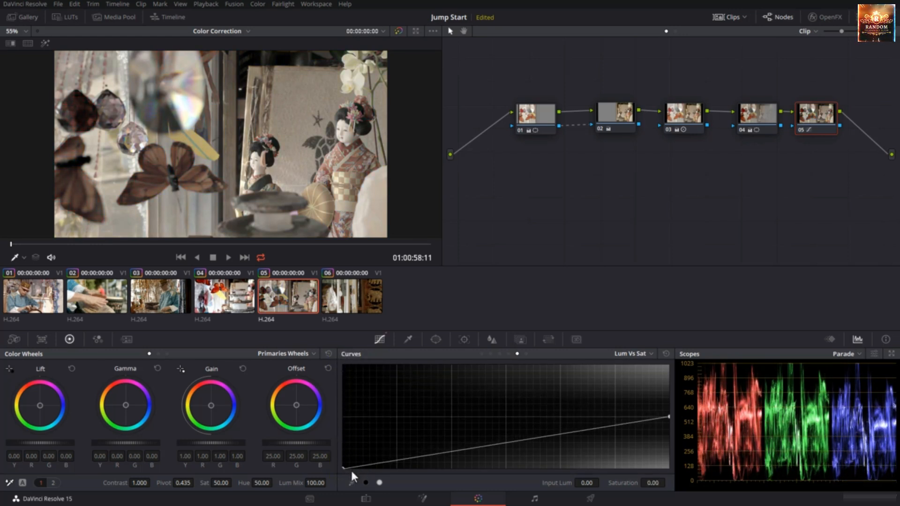
pyautogui.click(667, 354)
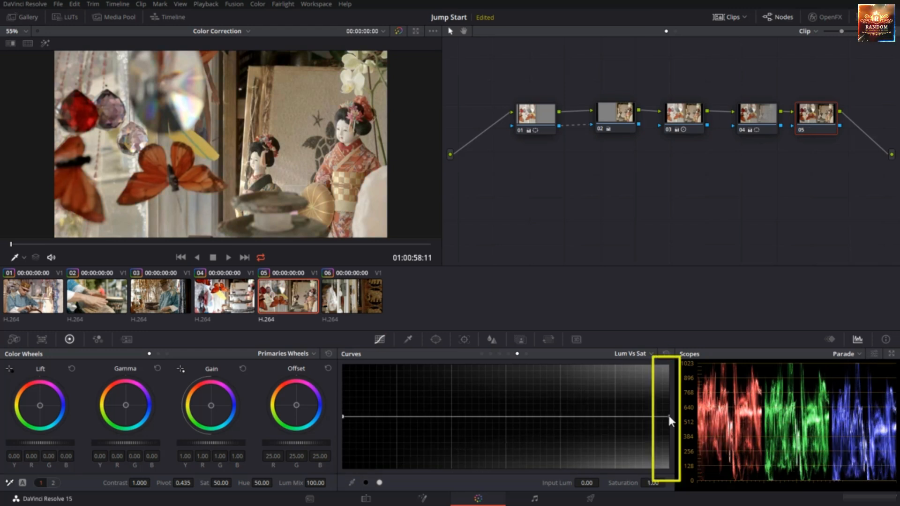
pyautogui.moveTo(668, 416); pyautogui.dragTo(669, 481)
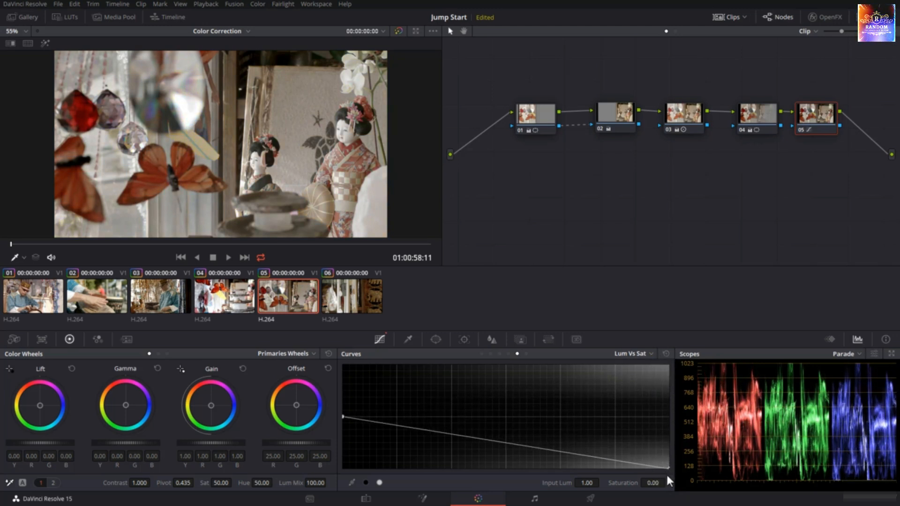
pyautogui.click(665, 355)
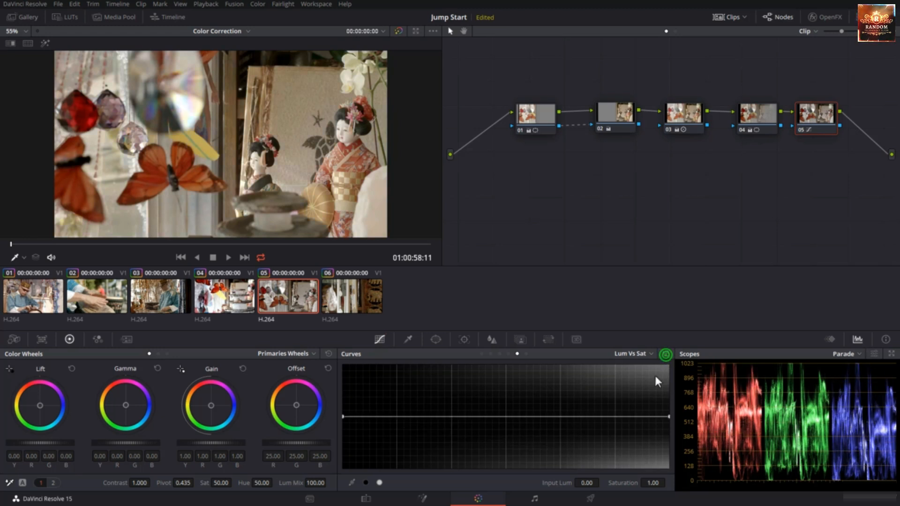
# Step: Add a midtone point at input lum 0.50, try lowering its saturation to about 0.04, and remove the point
pyautogui.click(506, 416)
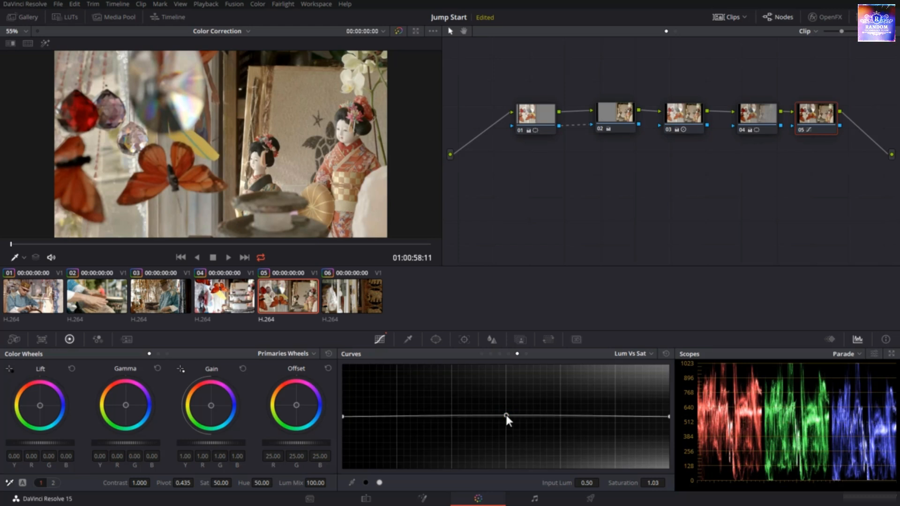
pyautogui.moveTo(505, 414); pyautogui.dragTo(503, 467)
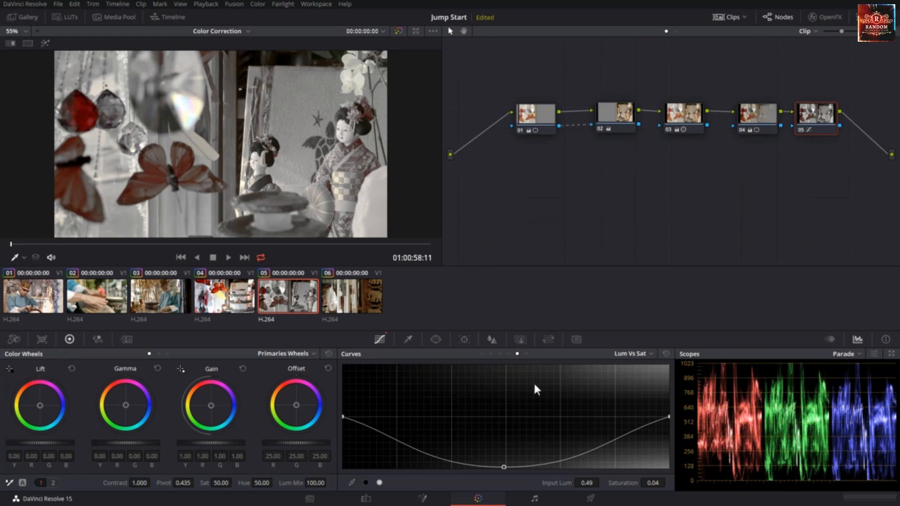
pyautogui.rightClick(504, 466)
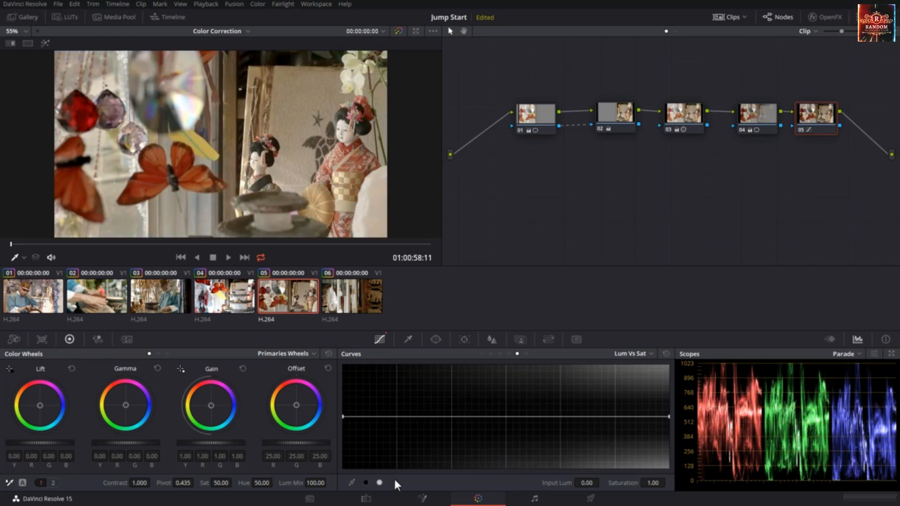
# Step: Add the preset shadow and highlight points, and raise a midtone point at input lum 0.50 to a saturation of about 1.82
pyautogui.click(365, 482)
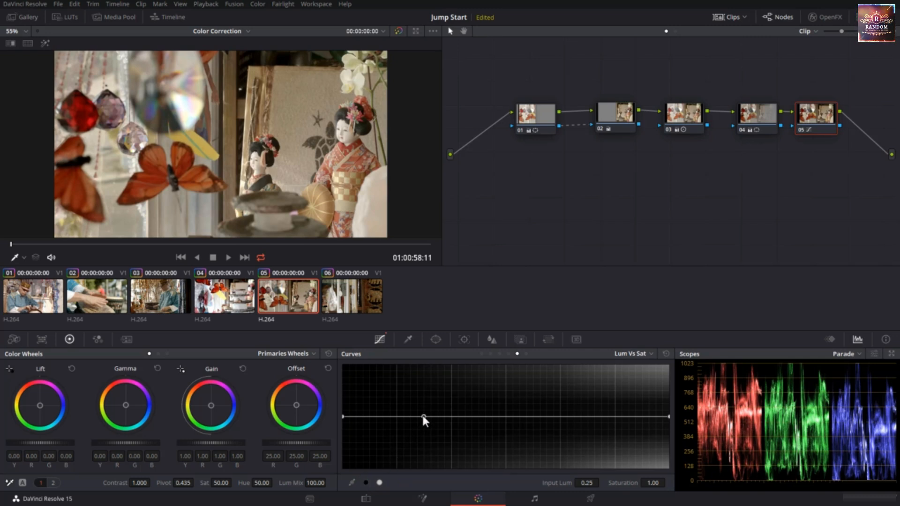
pyautogui.click(378, 482)
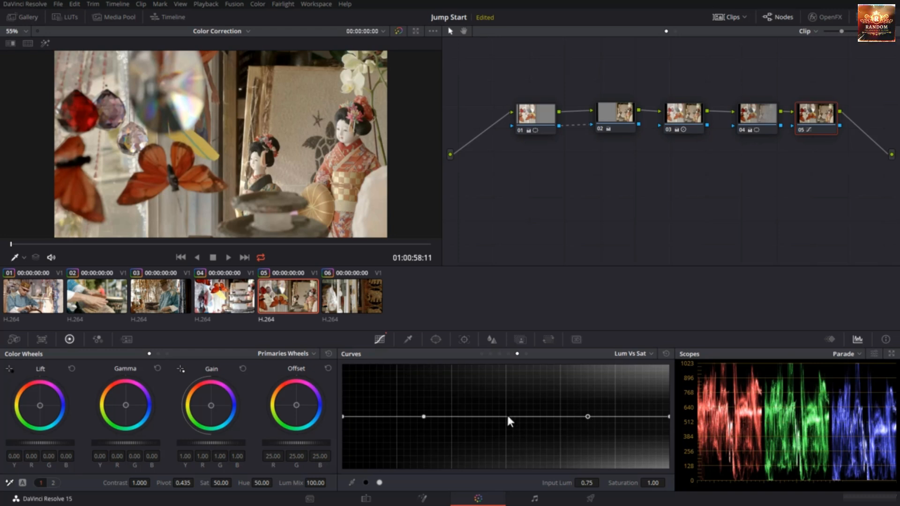
pyautogui.moveTo(506, 415); pyautogui.dragTo(507, 374)
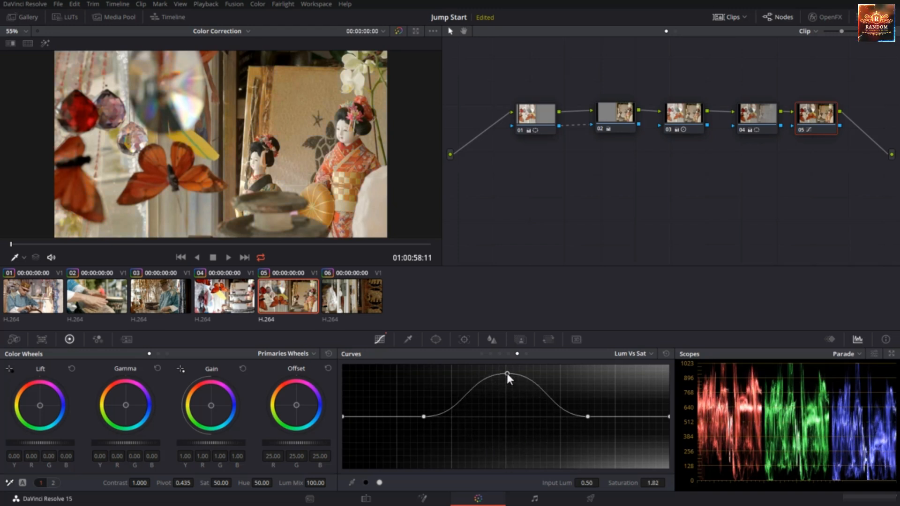
# Step: Try narrowing the midtone boost with lowered points at input lum of about 0.42 and 0.60 and a higher peak, and reset the curve
pyautogui.click(470, 389)
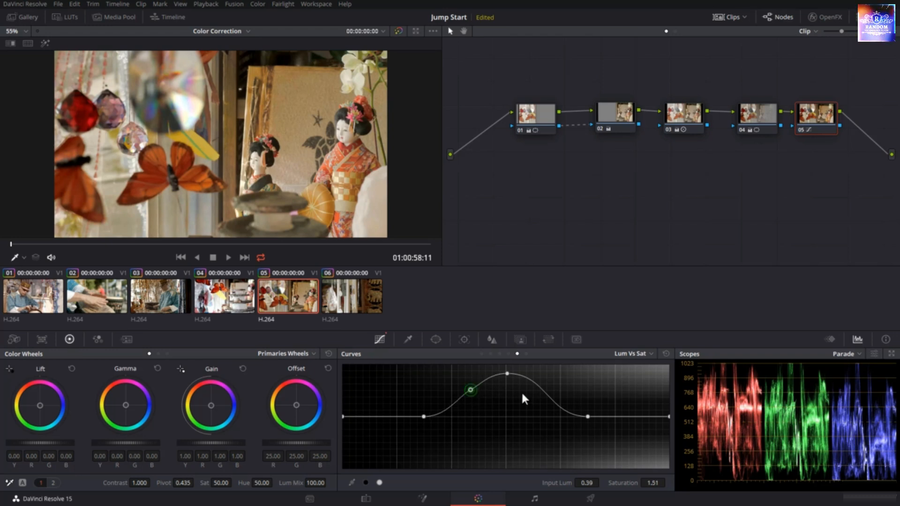
pyautogui.moveTo(539, 389); pyautogui.dragTo(539, 441)
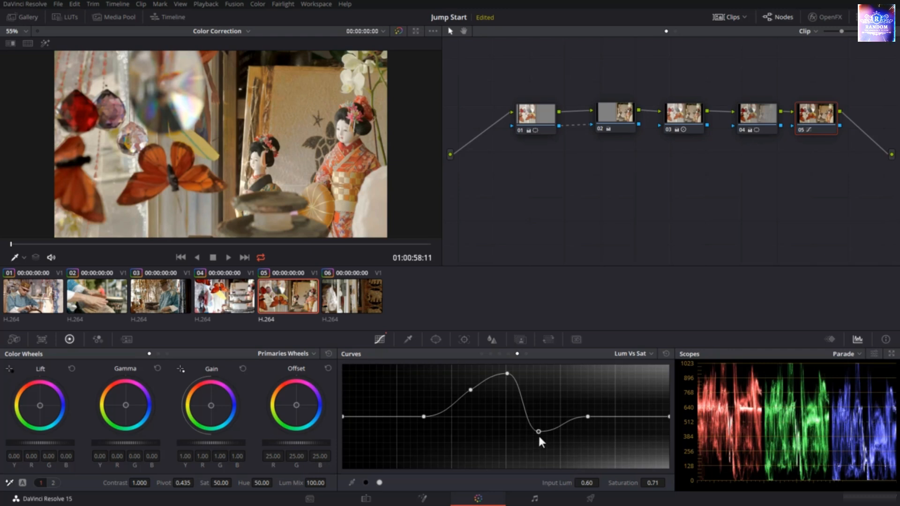
pyautogui.moveTo(472, 390); pyautogui.dragTo(481, 441)
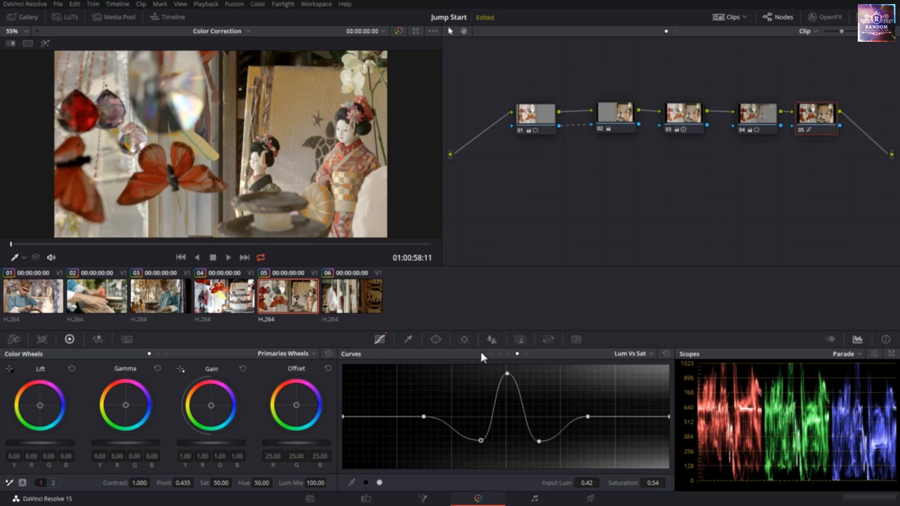
pyautogui.moveTo(506, 373)
pyautogui.mouseDown()
pyautogui.moveTo(508, 420)
pyautogui.moveTo(506, 365)
pyautogui.mouseUp()
pyautogui.click(666, 353)
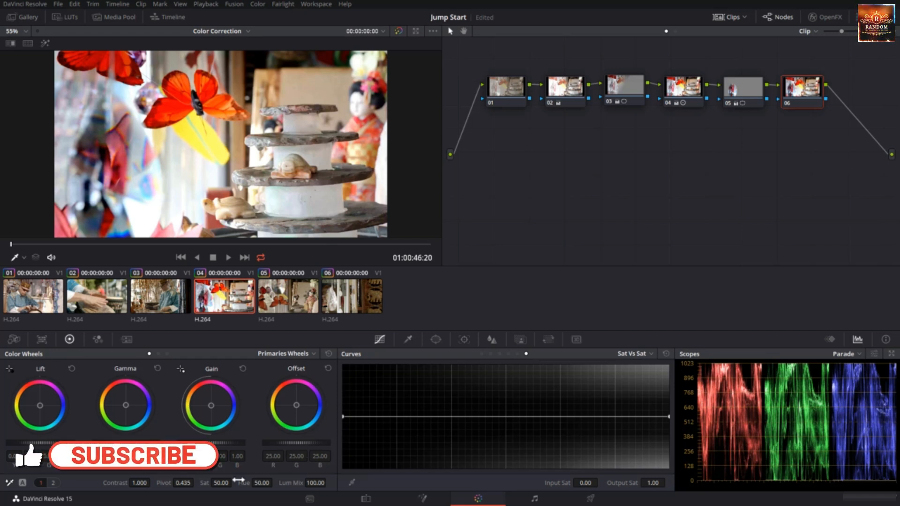
# Step: Try raising node 06's overall saturation to 83.60 and further to 98.80, and reset it to its default
pyautogui.moveTo(221, 486); pyautogui.dragTo(234, 482)
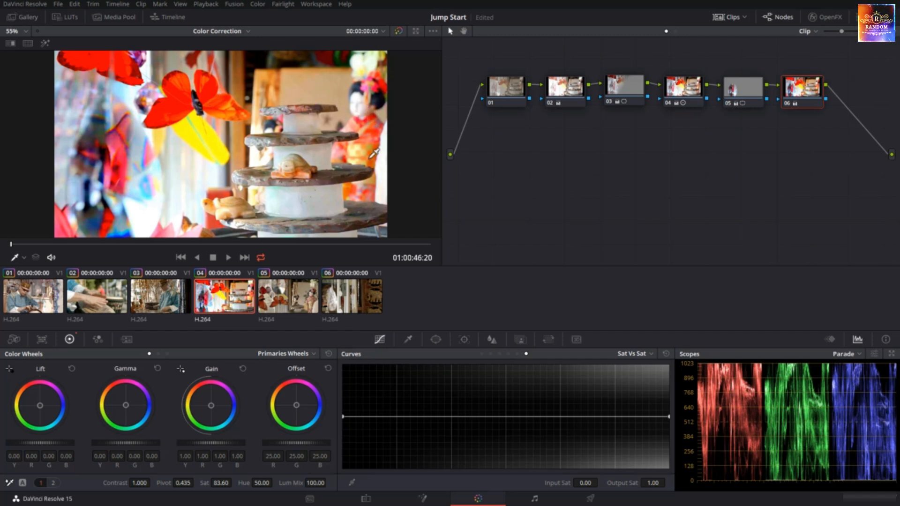
pyautogui.click(224, 484)
pyautogui.moveTo(224, 485); pyautogui.dragTo(243, 484)
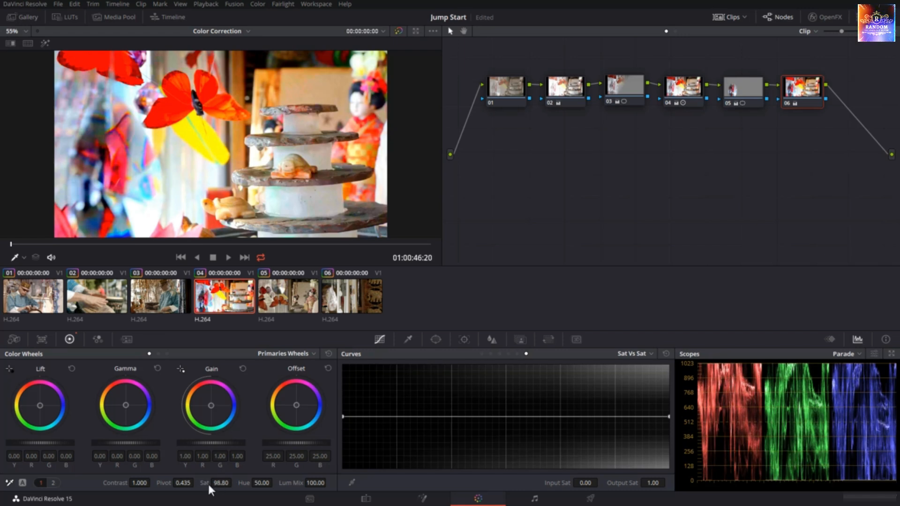
pyautogui.click(205, 482)
pyautogui.doubleClick(204, 482)
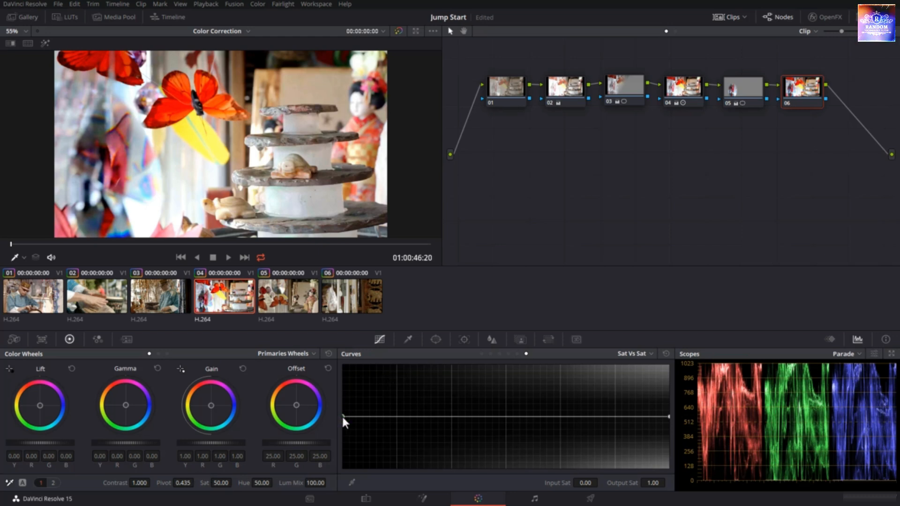
# Step: On the Sat Vs Sat curve, raise the low-saturation endpoint well above neutral and lower the high-saturation endpoint to an output sat of 0.45
pyautogui.moveTo(342, 417)
pyautogui.mouseDown()
pyautogui.moveTo(339, 336)
pyautogui.moveTo(341, 416)
pyautogui.mouseUp()
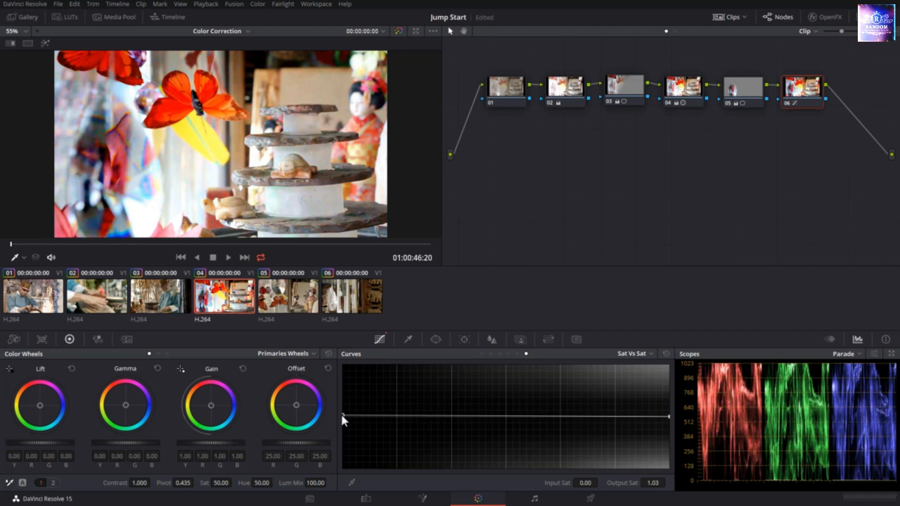
pyautogui.moveTo(341, 415); pyautogui.dragTo(339, 383)
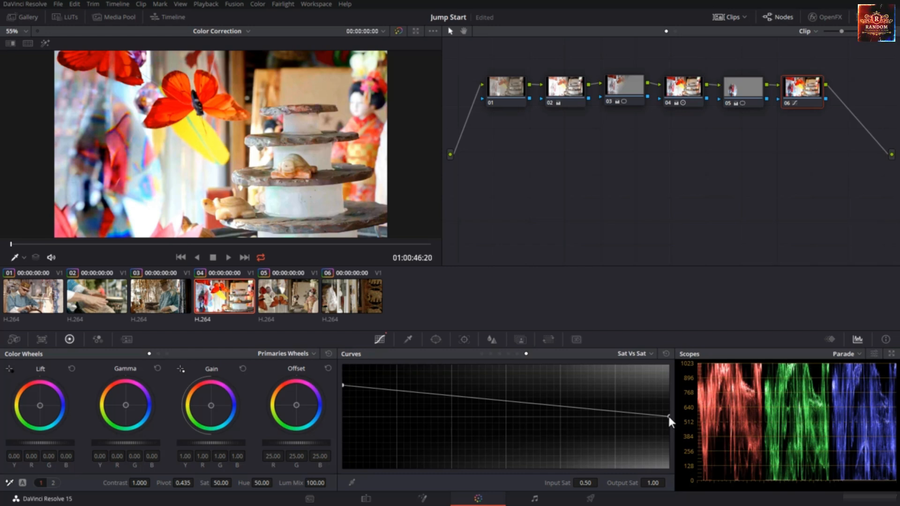
pyautogui.moveTo(668, 416); pyautogui.dragTo(668, 446)
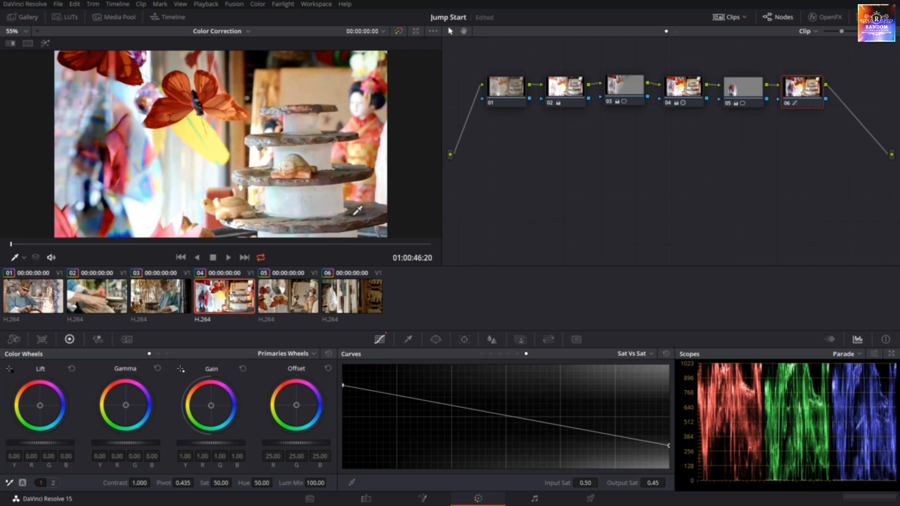
# Step: Try boosting the overall saturation to 74.60 with the sloped Sat Vs Sat curve in place, and reset the saturation
pyautogui.moveTo(218, 484); pyautogui.dragTo(235, 483)
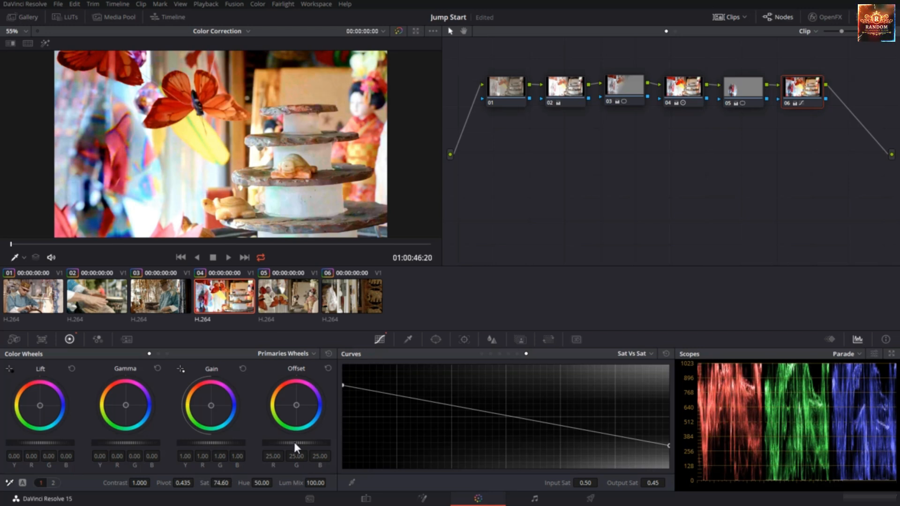
pyautogui.doubleClick(205, 483)
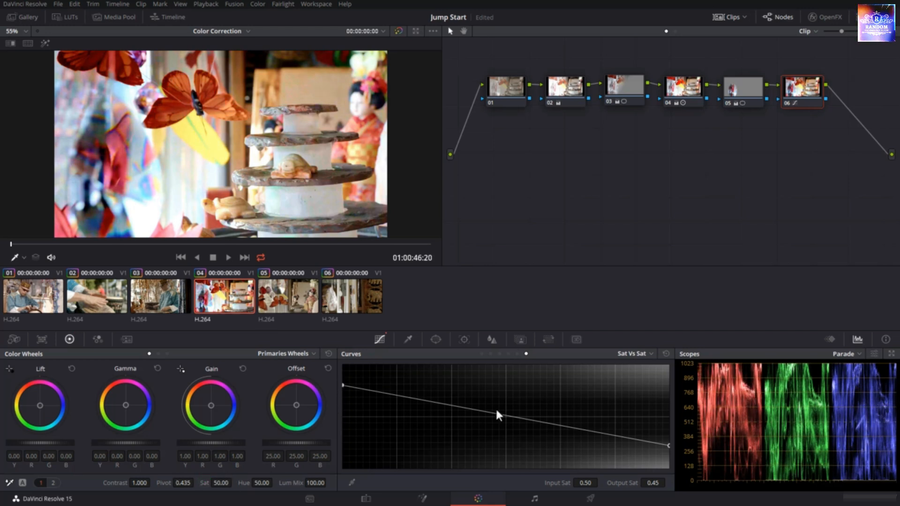